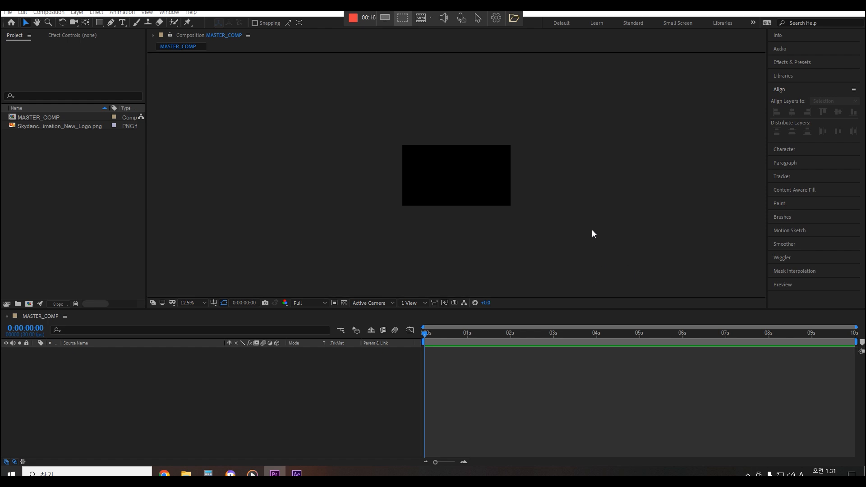
# Try to import Skydance_Animation_New_Logo.png into the project
pyautogui.doubleClick(80, 168)
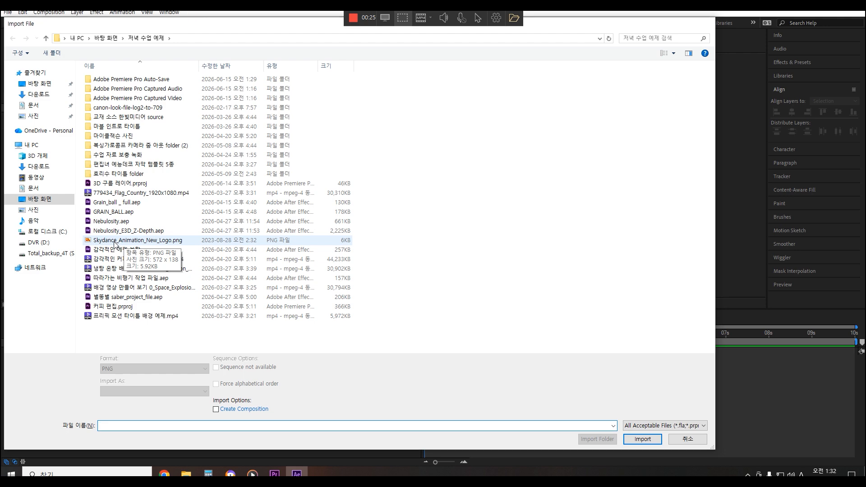
pyautogui.doubleClick(115, 241)
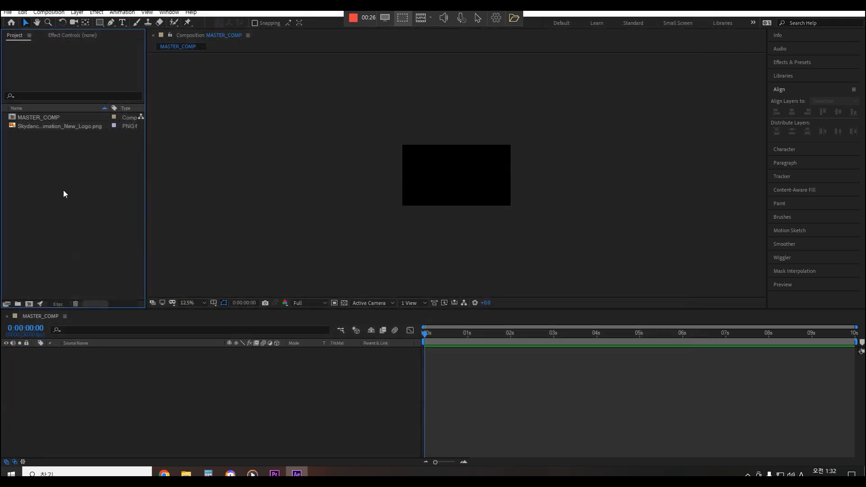
# Replace the existing composition with a new 1920×1080, 30 fps, 10-second composition named MASTER_COMP
pyautogui.click(30, 119)
pyautogui.press('Delete')
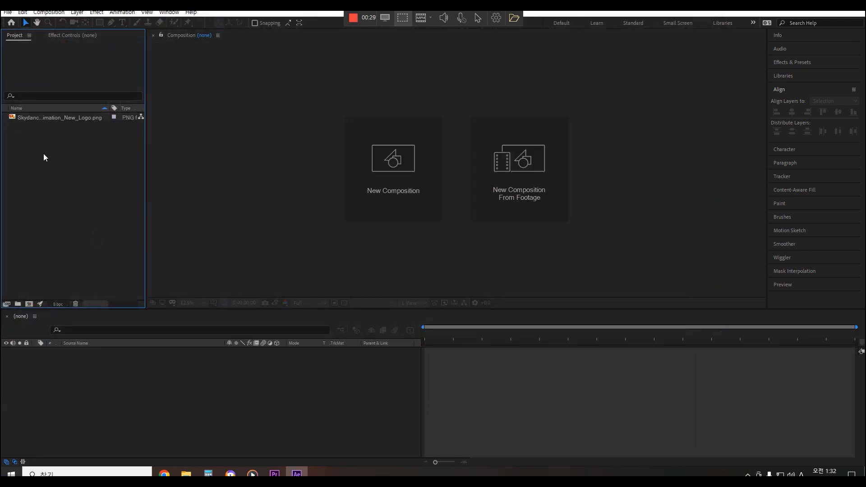
pyautogui.rightClick(43, 153)
pyautogui.click(64, 160)
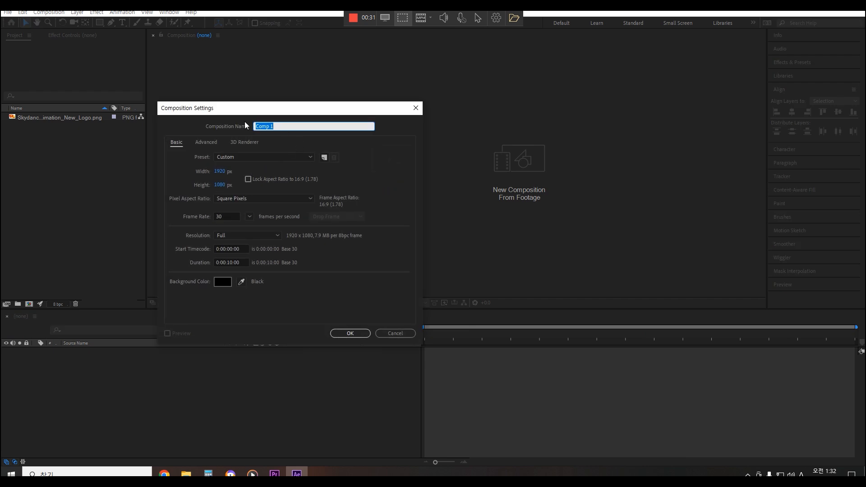
pyautogui.write('MASTER_COMP')
pyautogui.click(348, 333)
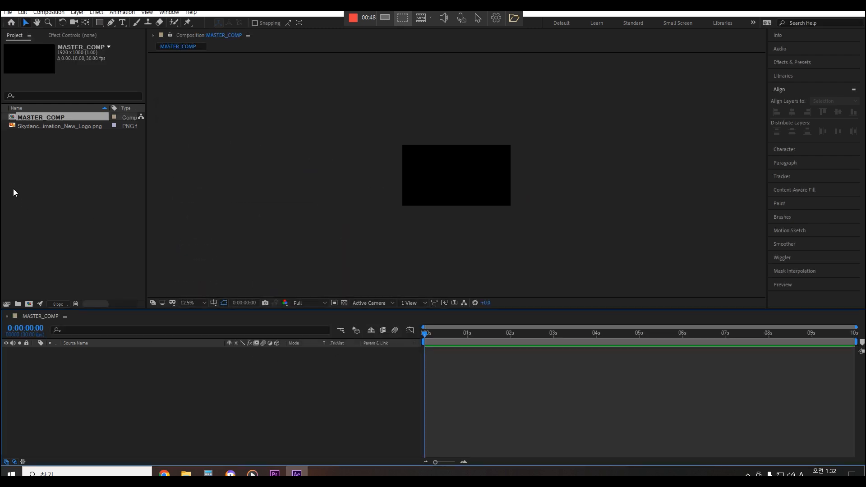
# Create a 1920×1080 bright blue solid layer in MASTER_COMP
pyautogui.press('.')
pyautogui.press('.')
pyautogui.press(',')
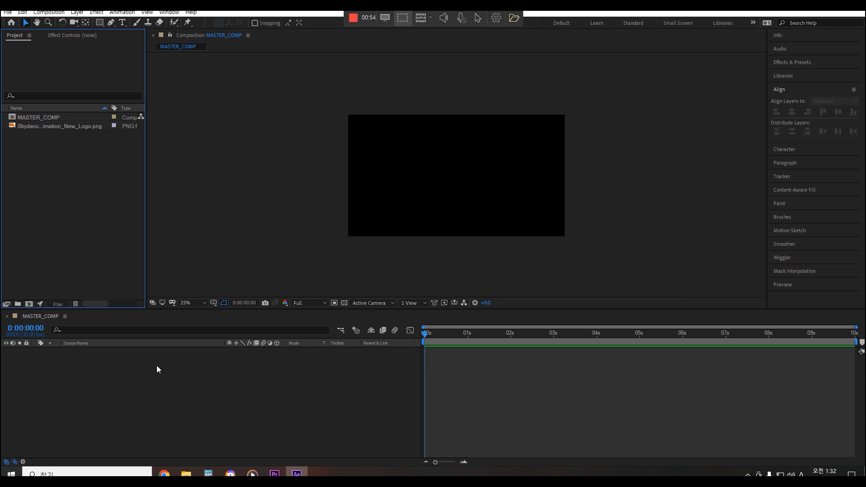
pyautogui.click(146, 372)
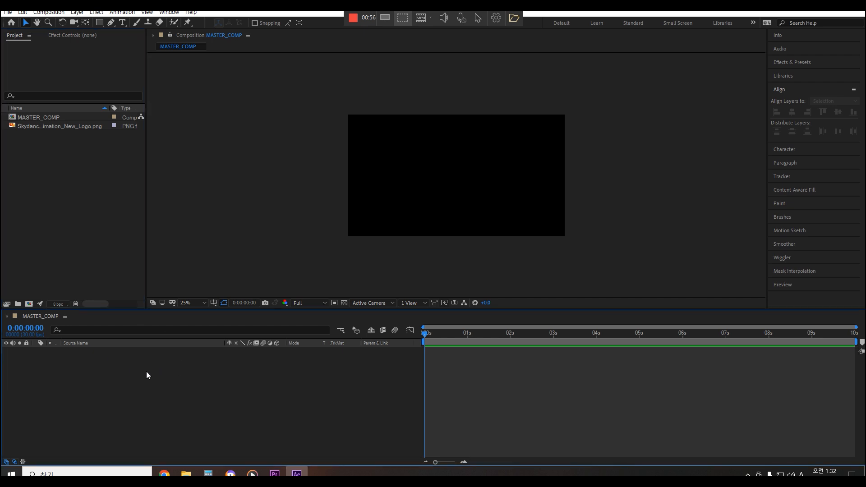
pyautogui.rightClick(114, 364)
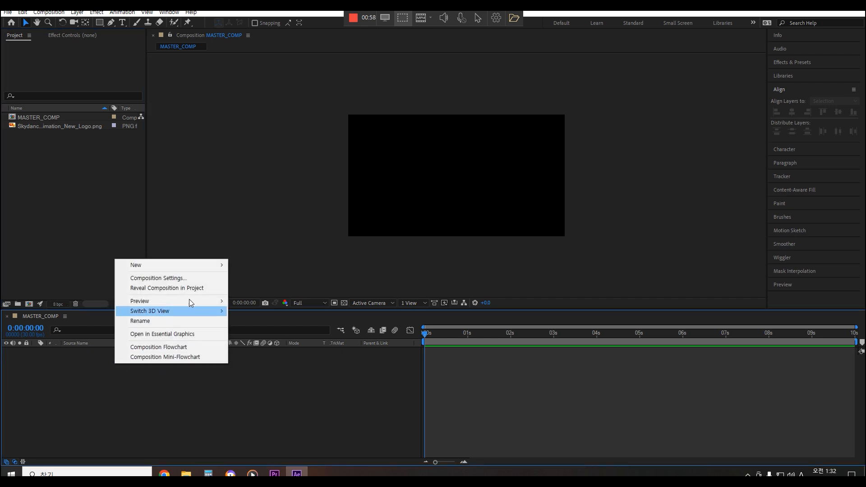
pyautogui.moveTo(173, 266)
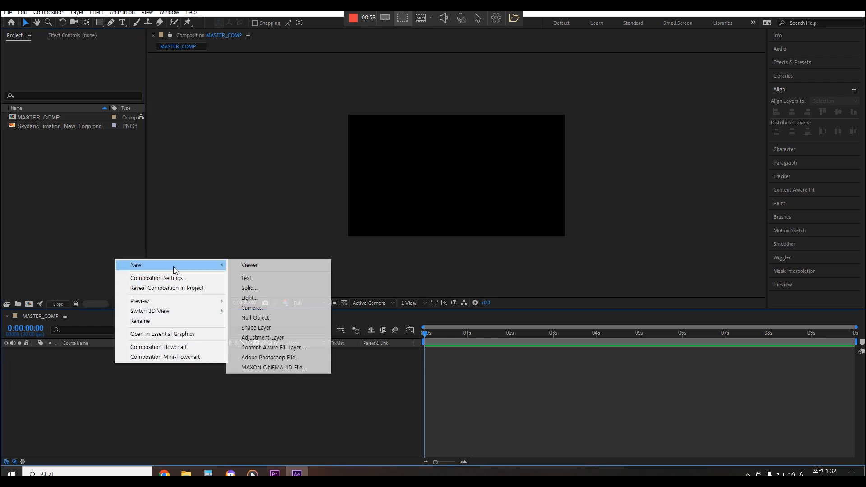
pyautogui.click(265, 289)
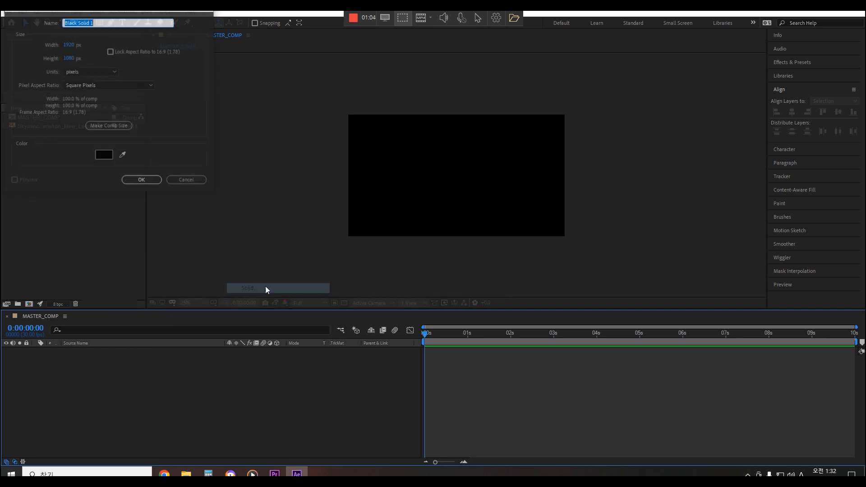
pyautogui.click(107, 154)
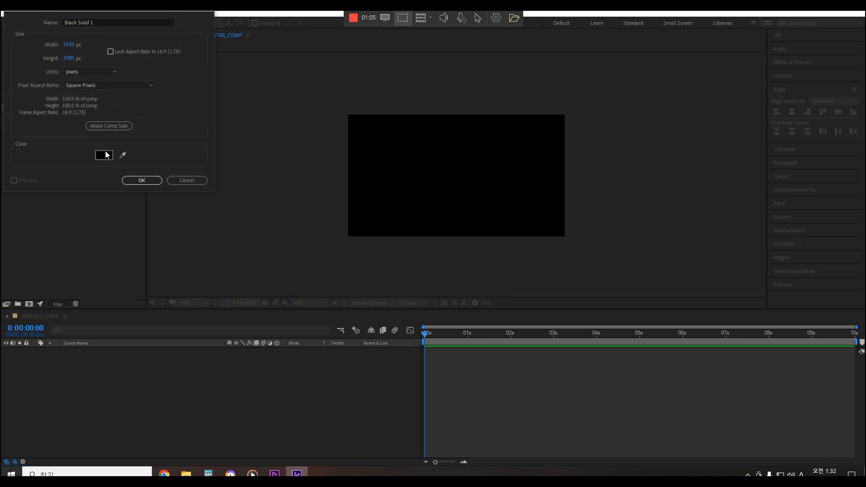
pyautogui.moveTo(84, 58); pyautogui.dragTo(15, 20)
pyautogui.click(139, 70)
pyautogui.click(113, 20)
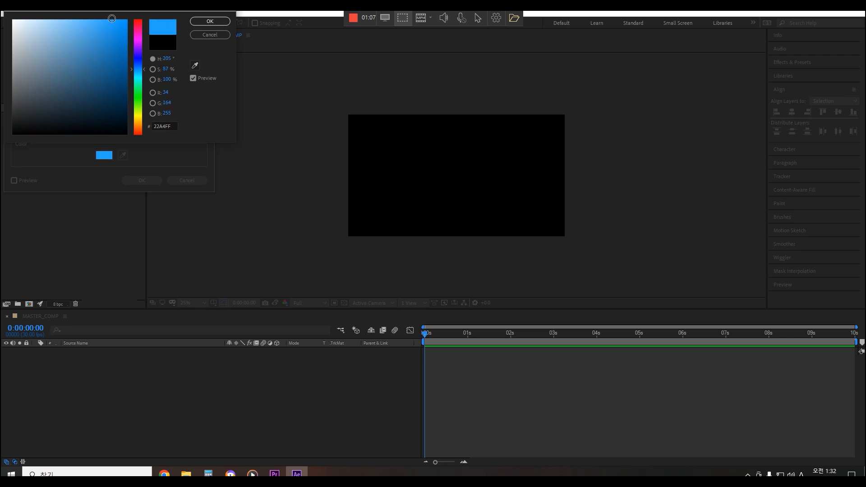
pyautogui.click(226, 21)
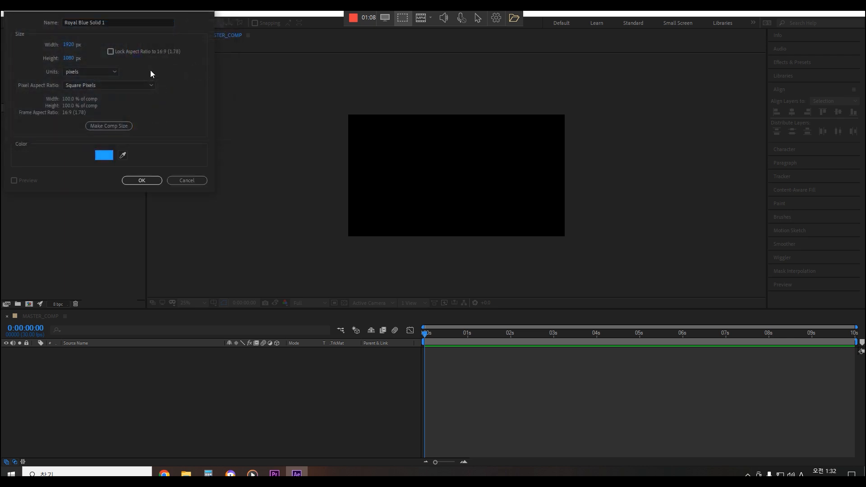
pyautogui.click(155, 182)
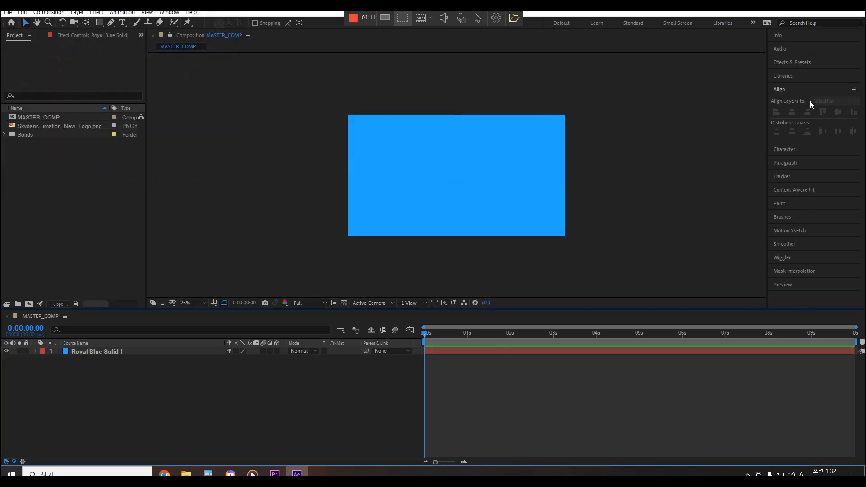
# Find the Gradient Ramp effect and apply it to the blue solid layer
pyautogui.click(803, 62)
pyautogui.click(803, 74)
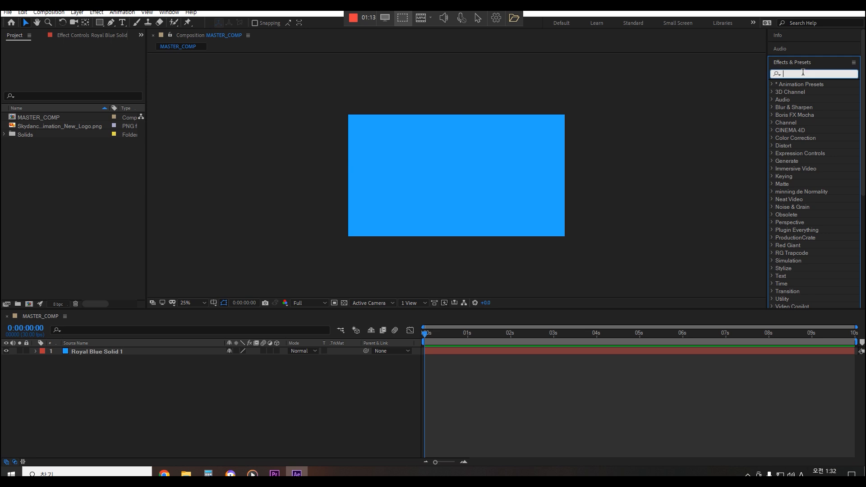
pyautogui.write('gradi')
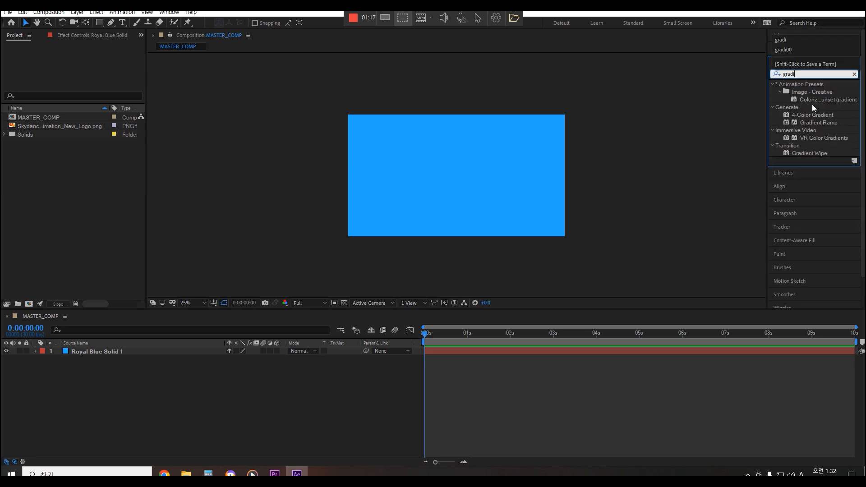
pyautogui.click(817, 123)
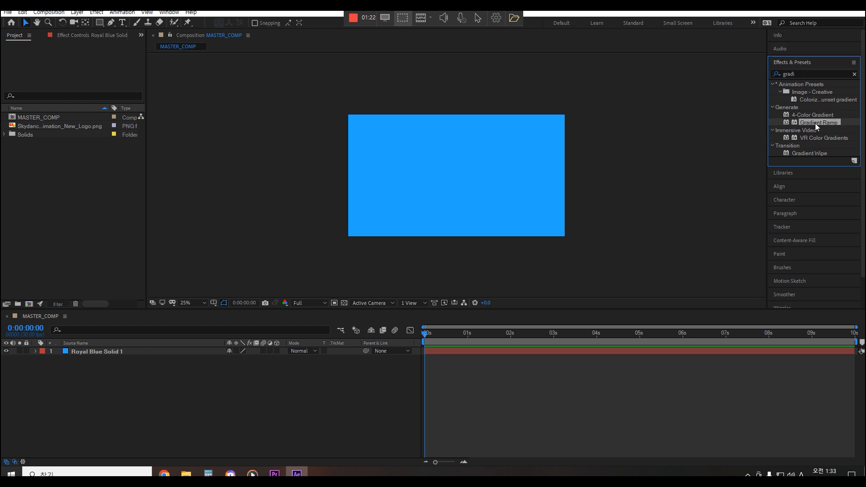
pyautogui.moveTo(815, 123); pyautogui.dragTo(91, 353)
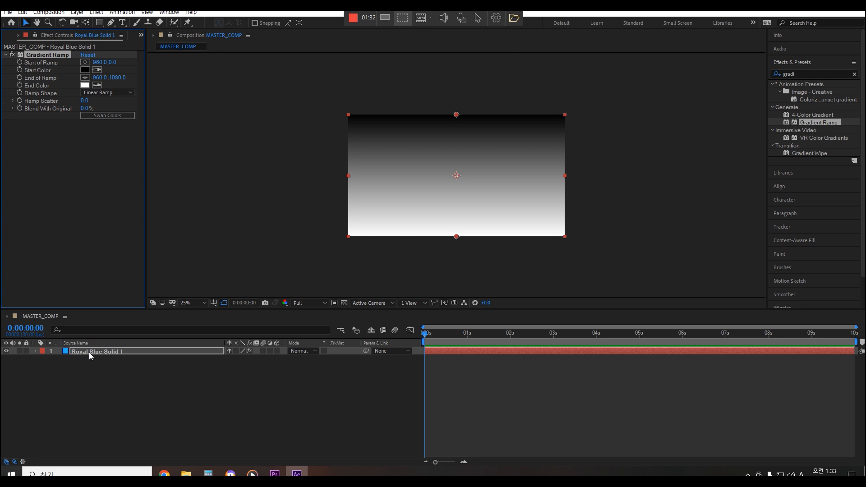
# Set the Gradient Ramp's start color to a fully saturated bright blue
pyautogui.click(86, 70)
pyautogui.click(137, 78)
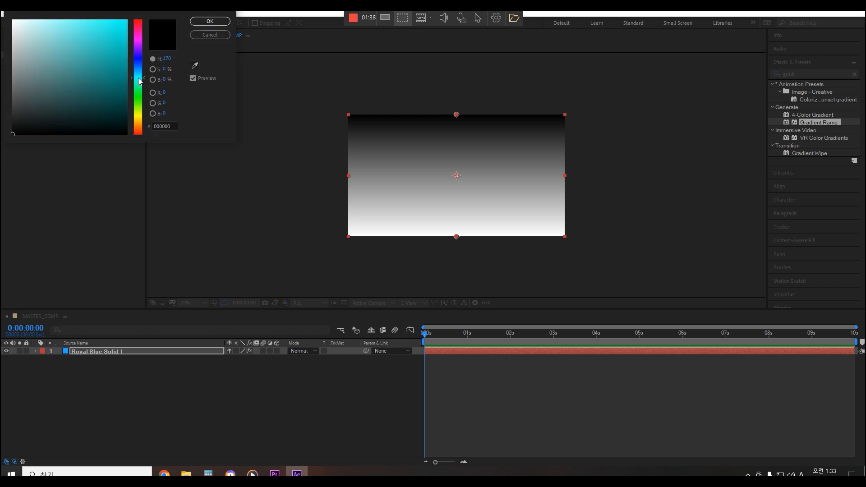
pyautogui.click(138, 69)
pyautogui.click(127, 20)
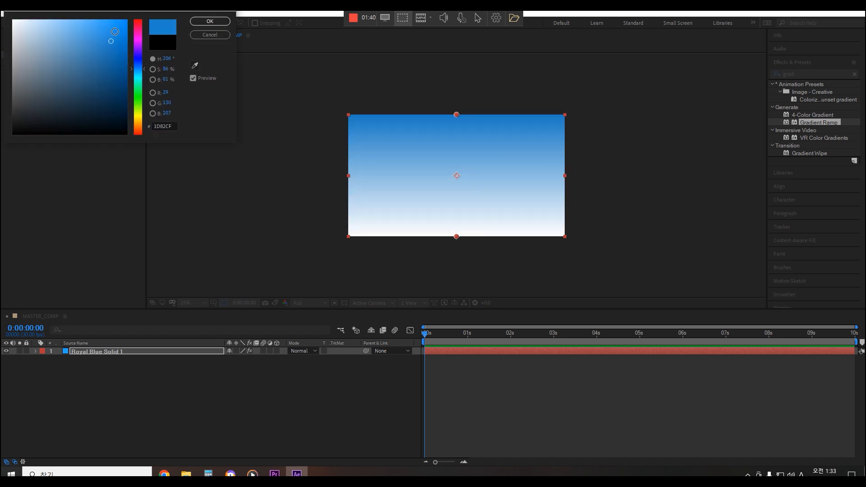
pyautogui.click(219, 21)
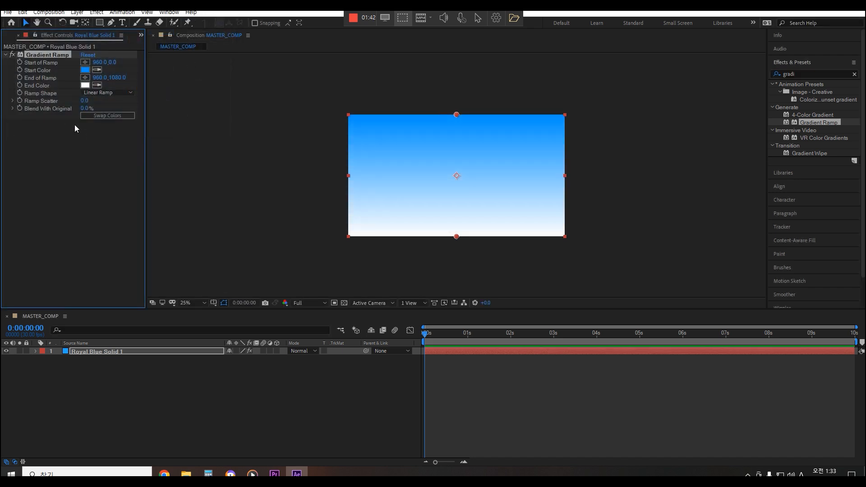
# Make the gradient a Radial Ramp starting at about 1008, 276 and ending outside the frame's lower-left corner at about -152, 1148
pyautogui.click(100, 93)
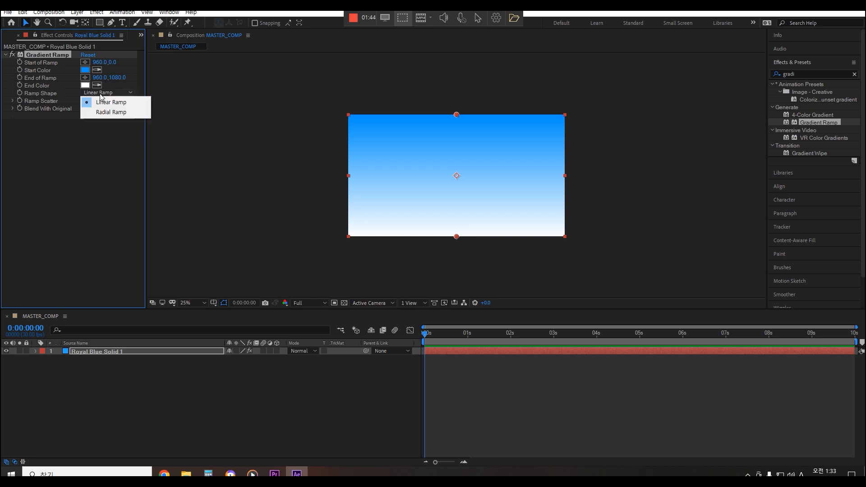
pyautogui.click(123, 113)
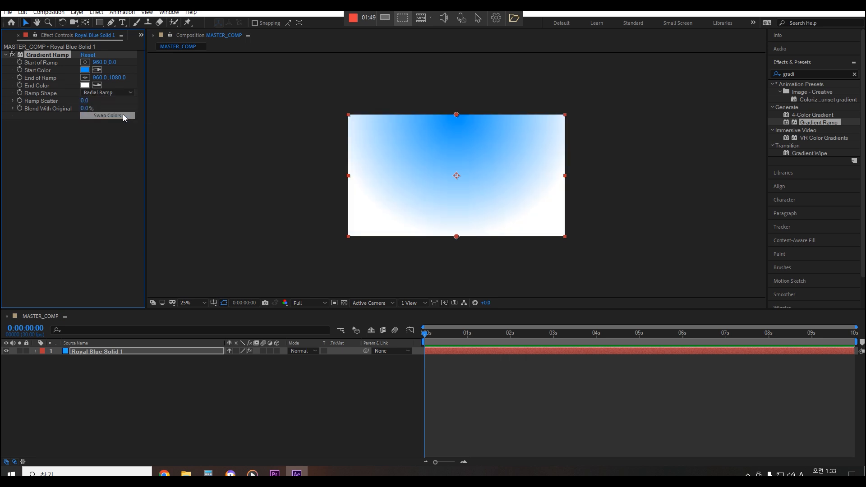
pyautogui.click(85, 63)
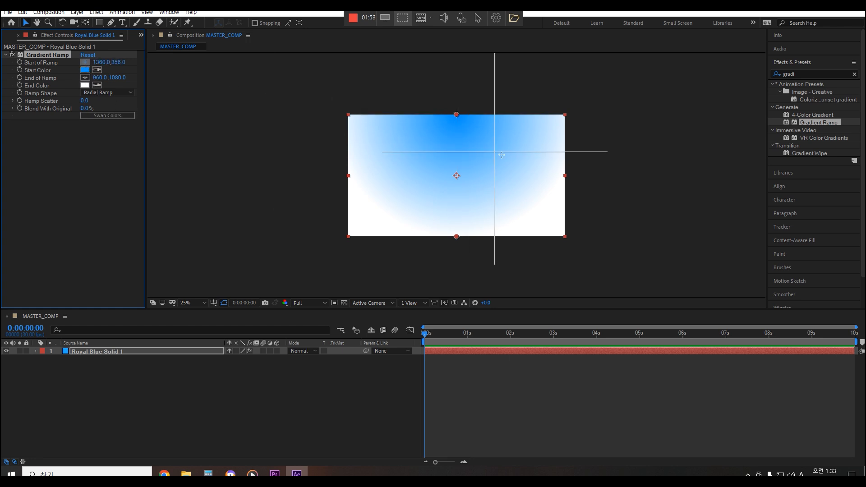
pyautogui.click(497, 139)
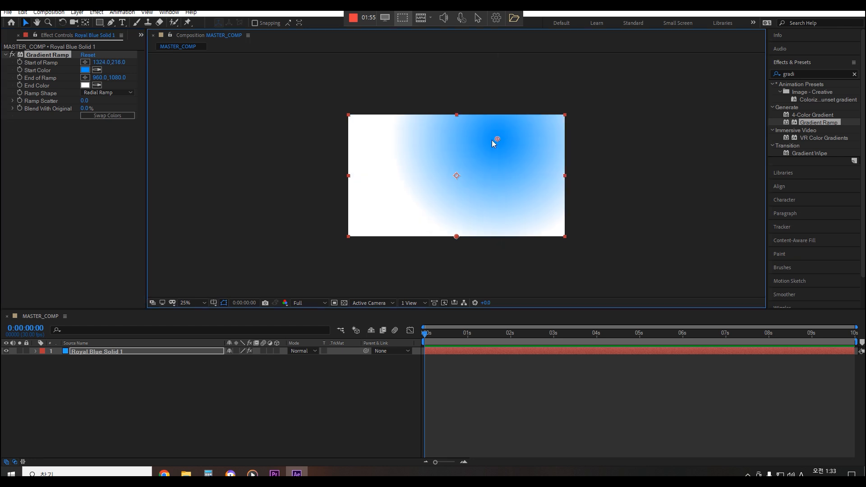
pyautogui.click(85, 78)
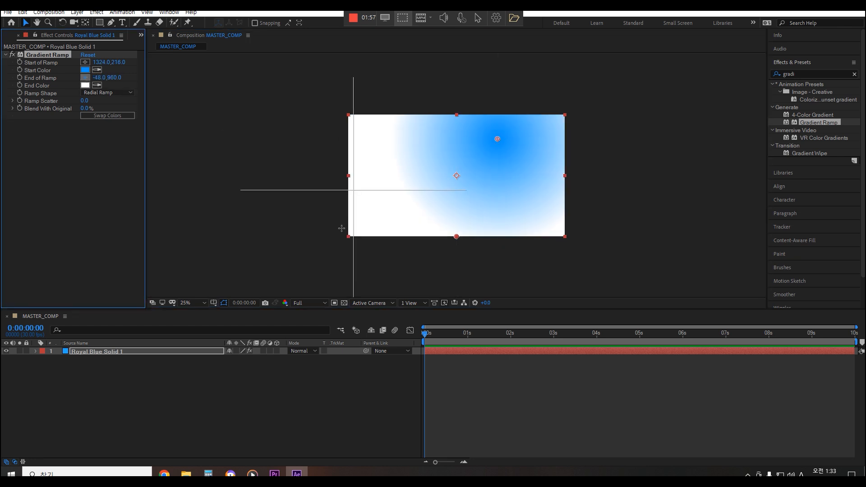
pyautogui.click(331, 244)
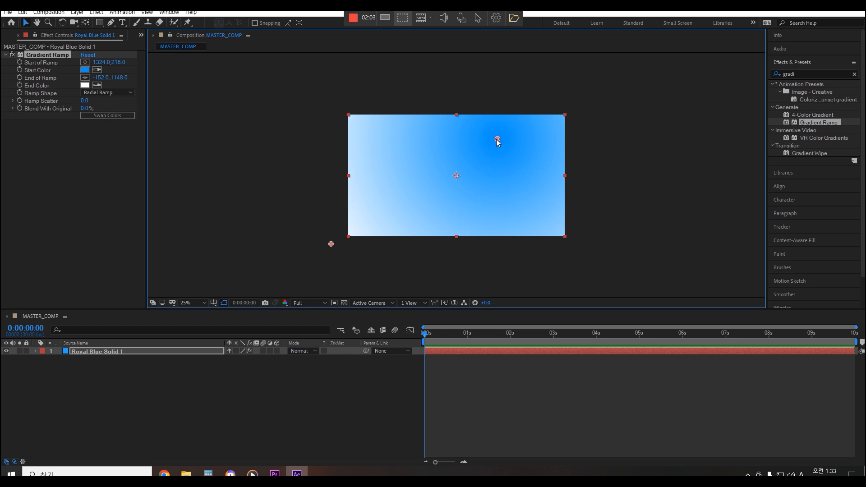
pyautogui.moveTo(496, 139); pyautogui.dragTo(461, 148)
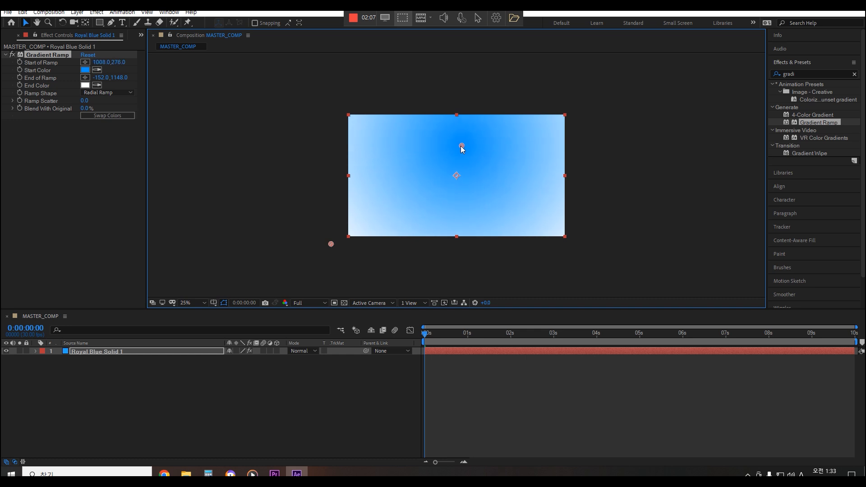
# Add a second full-size solid layer in the same blue above the gradient layer
pyautogui.click(150, 375)
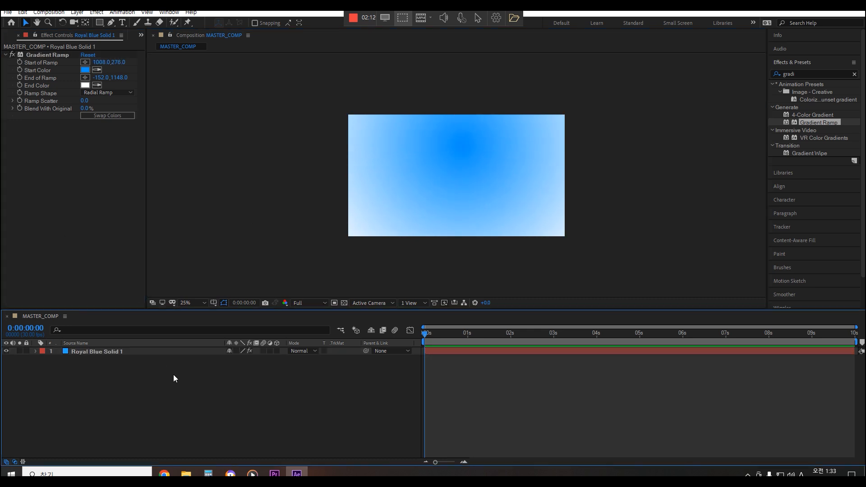
pyautogui.rightClick(174, 375)
pyautogui.moveTo(198, 280)
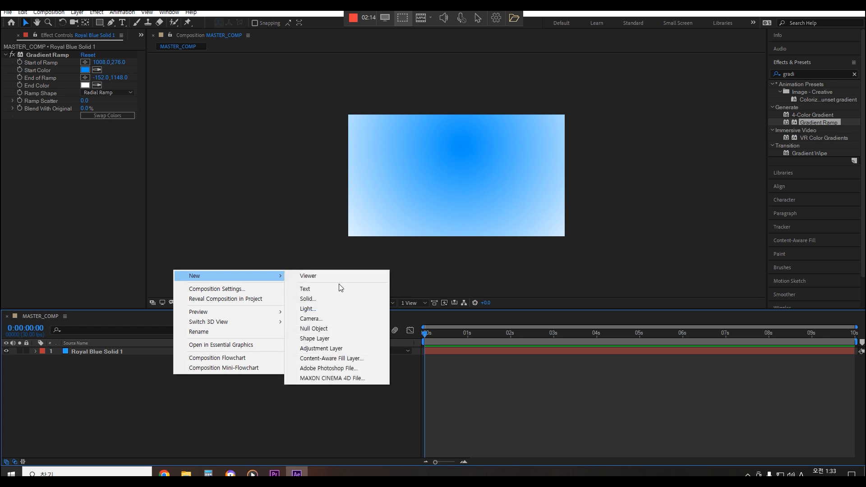
pyautogui.click(347, 299)
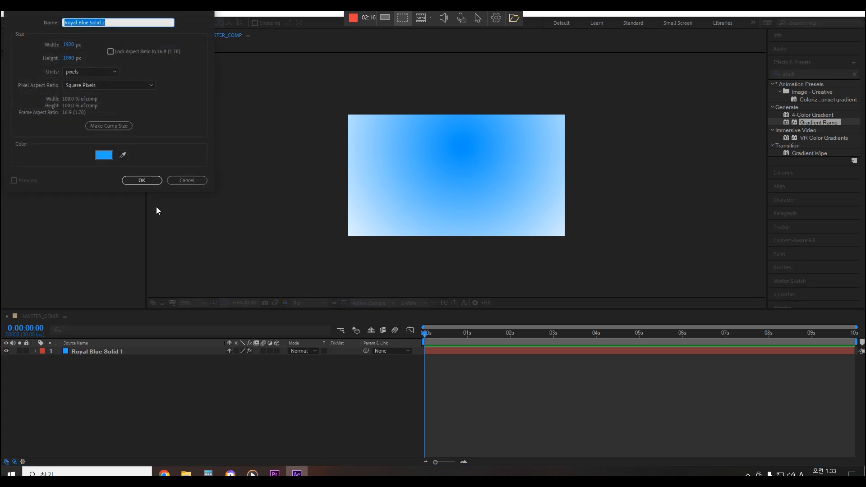
pyautogui.press('Return')
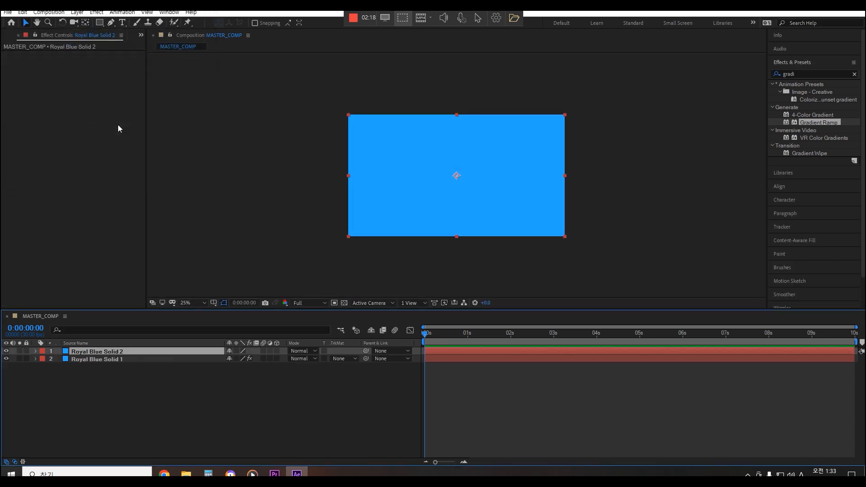
# Rename the gradient solid layer as 하늘
pyautogui.click(100, 359)
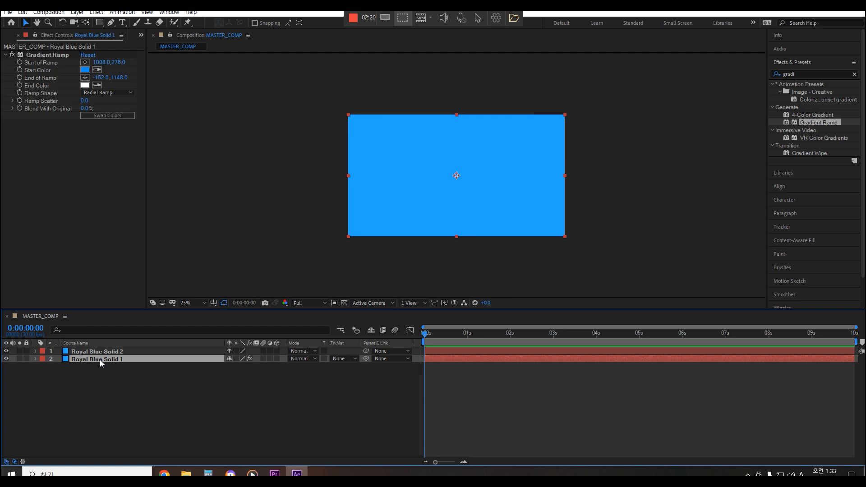
pyautogui.press('Return')
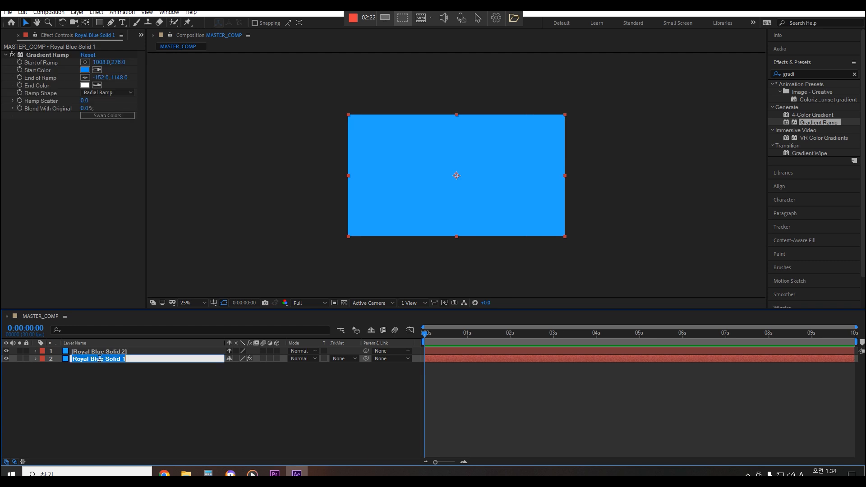
pyautogui.write('하')
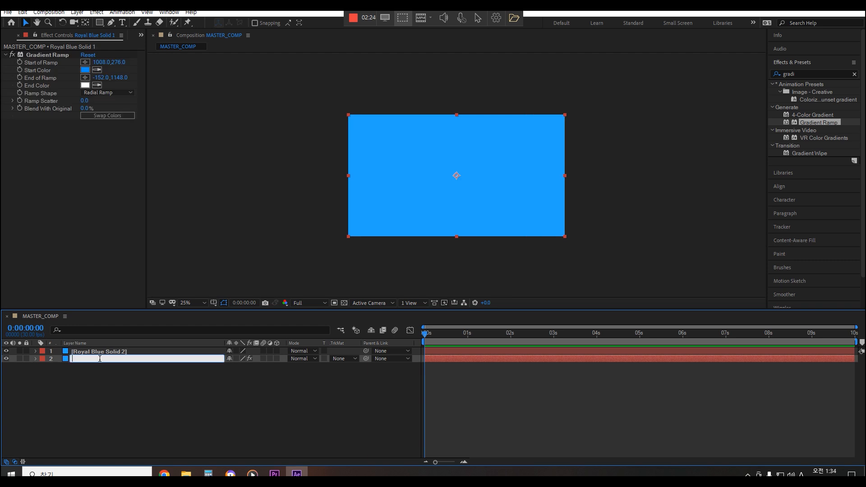
pyautogui.write('늘')
pyautogui.press('Return')
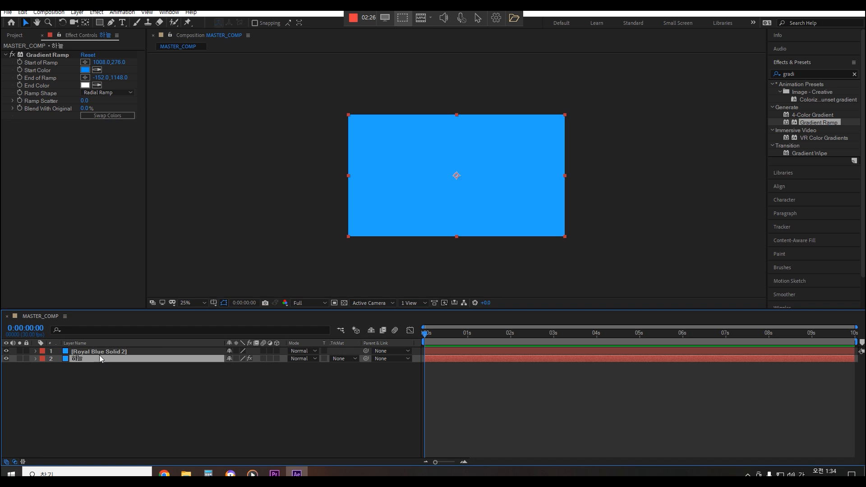
# Rename the plain blue solid layer above the gradient as 구름
pyautogui.click(101, 352)
pyautogui.rightClick(101, 352)
pyautogui.click(83, 348)
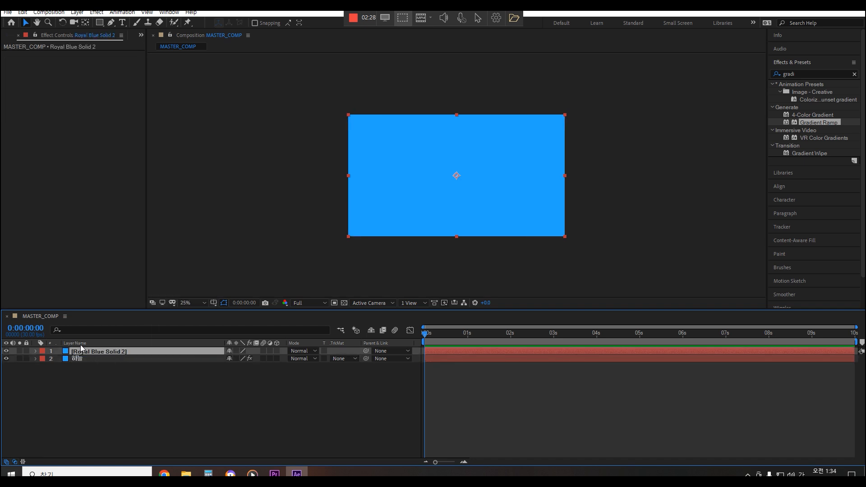
pyautogui.press('Return')
pyautogui.write('구름')
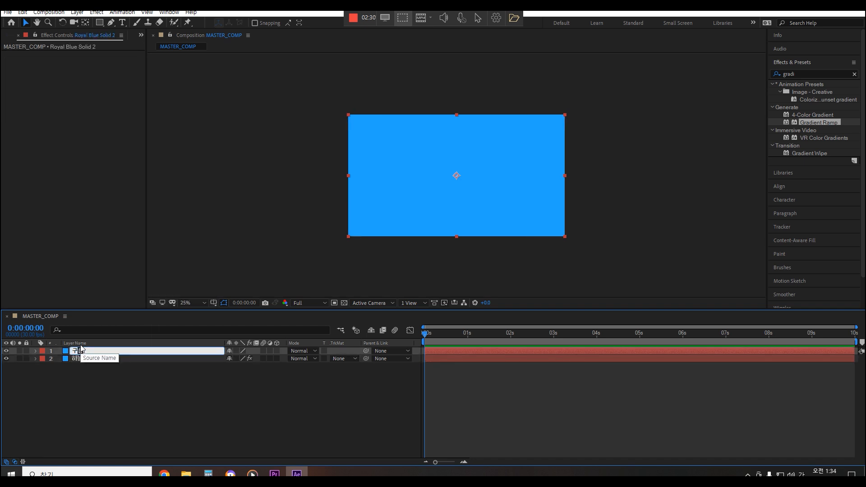
pyautogui.press('Return')
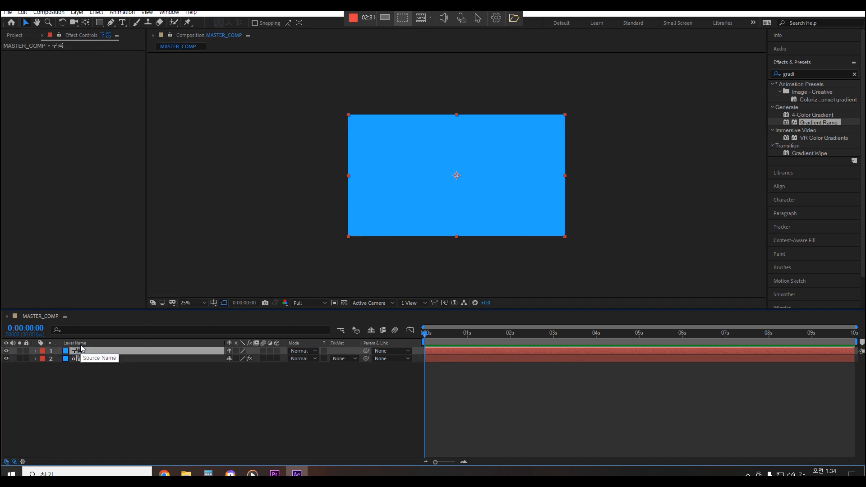
# Find the Turbulent Noise effect by searching for noise and apply it to the 구름 layer
pyautogui.click(818, 71)
pyautogui.doubleClick(818, 71)
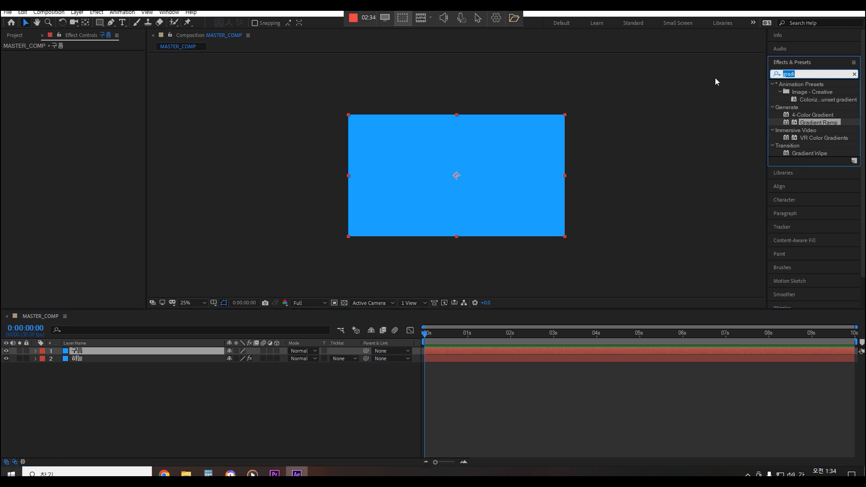
pyautogui.write('ㅜ')
pyautogui.press('Hangul')
pyautogui.press('BackSpace')
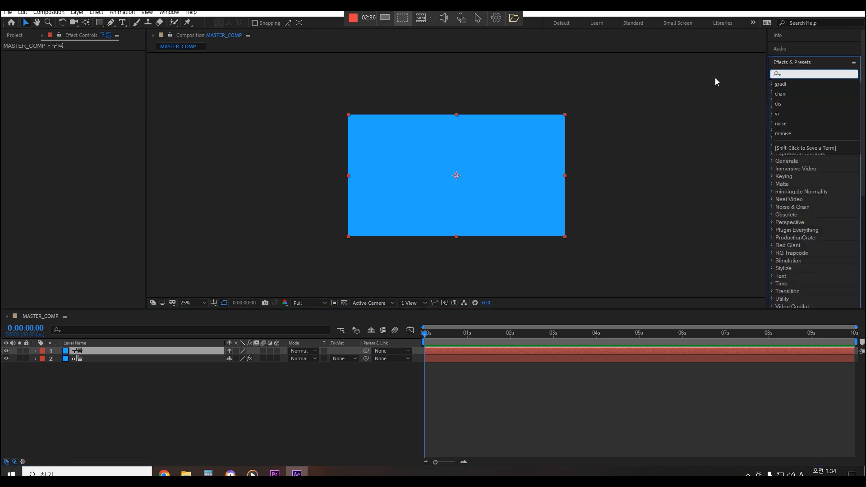
pyautogui.write('noise')
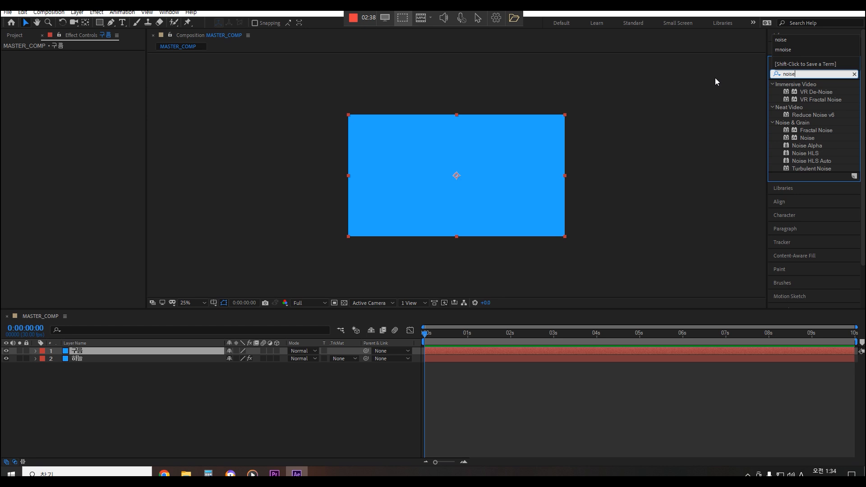
pyautogui.click(810, 167)
pyautogui.moveTo(805, 168); pyautogui.dragTo(99, 352)
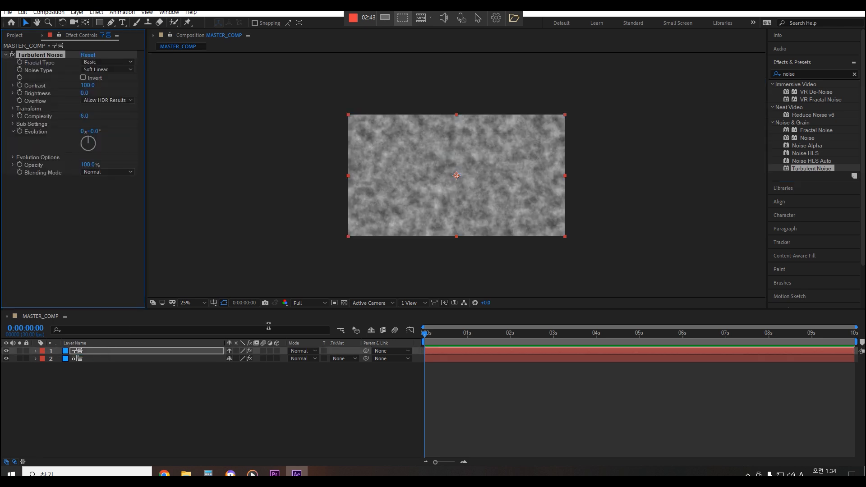
# Set the Turbulent Noise fractal type to Cloudy and its contrast to 120
pyautogui.click(118, 67)
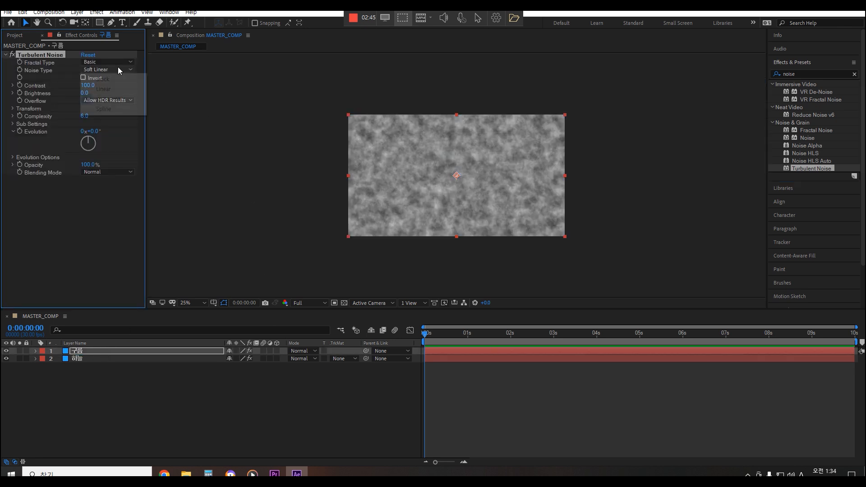
pyautogui.click(119, 56)
pyautogui.click(129, 60)
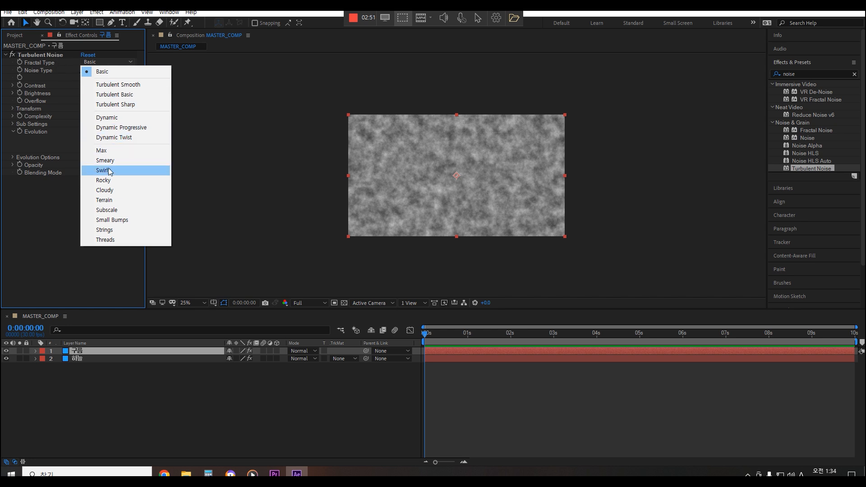
pyautogui.click(112, 193)
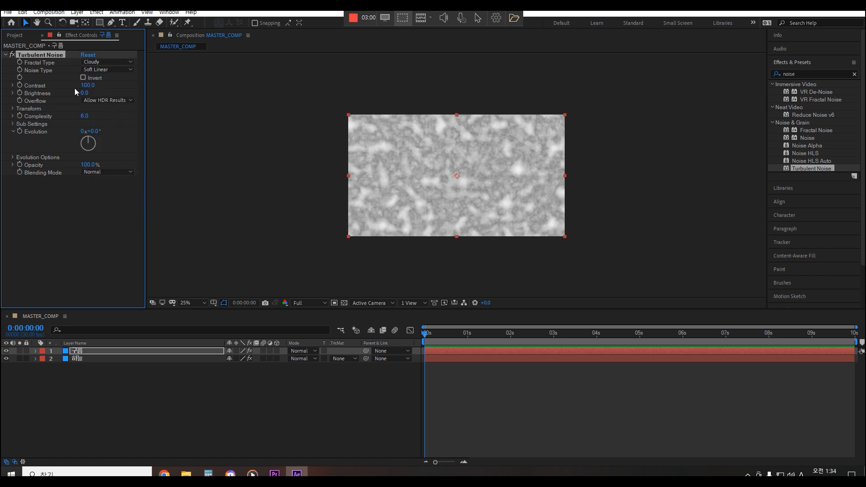
pyautogui.moveTo(83, 90)
pyautogui.mouseDown()
pyautogui.moveTo(99, 85)
pyautogui.moveTo(75, 86)
pyautogui.moveTo(89, 84)
pyautogui.mouseUp()
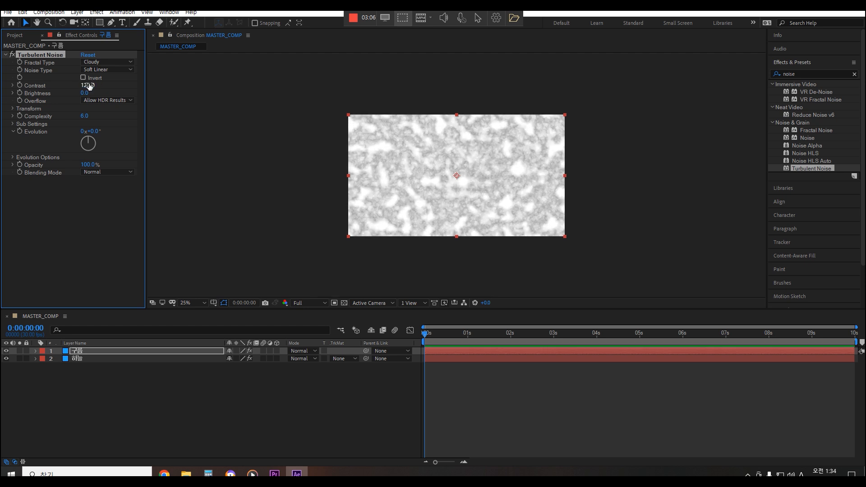
pyautogui.click(88, 85)
pyautogui.write('120')
pyautogui.press('Return')
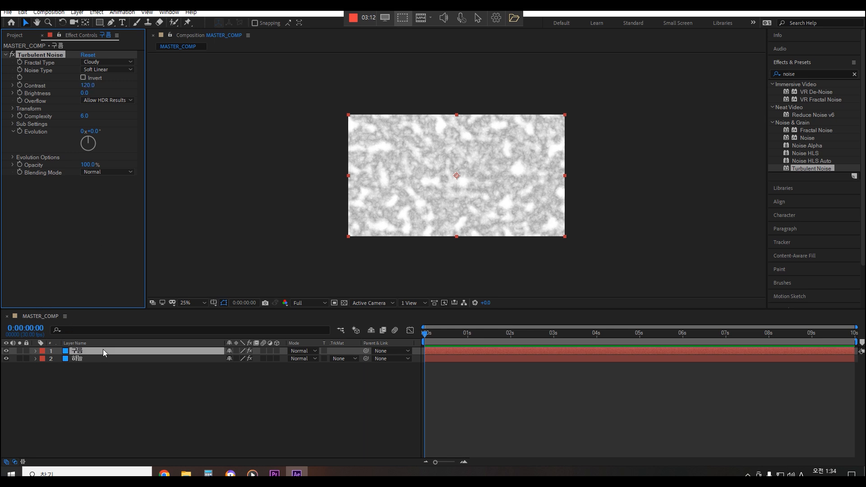
# Draw a closed, curved cloud-shaped mask on the 구름 layer with the Pen tool, spanning the frame's middle with a dip in its lower edge
pyautogui.click(103, 350)
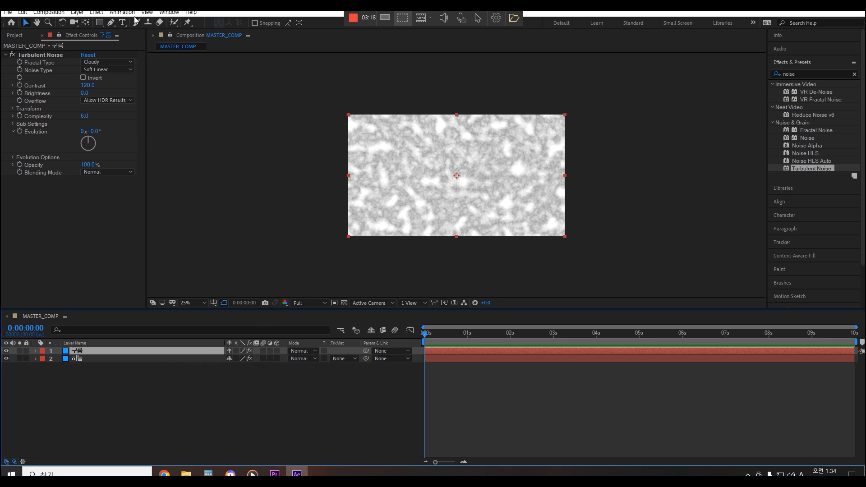
pyautogui.click(101, 22)
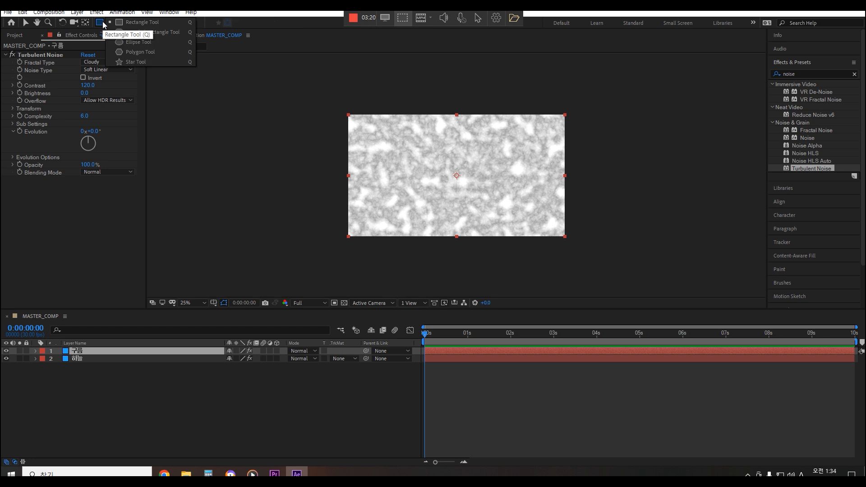
pyautogui.click(128, 22)
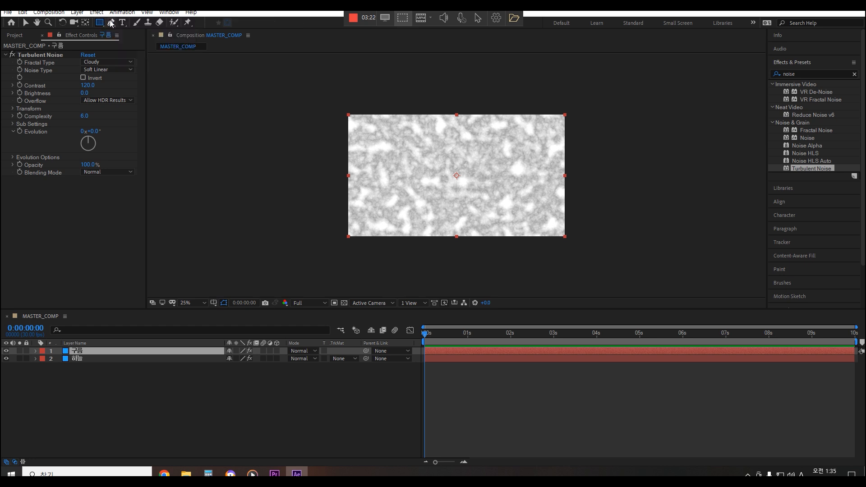
pyautogui.click(98, 353)
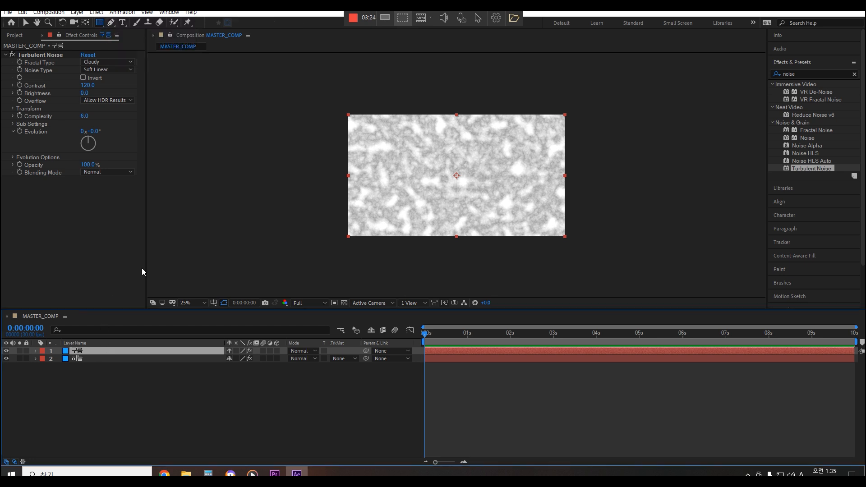
pyautogui.click(111, 22)
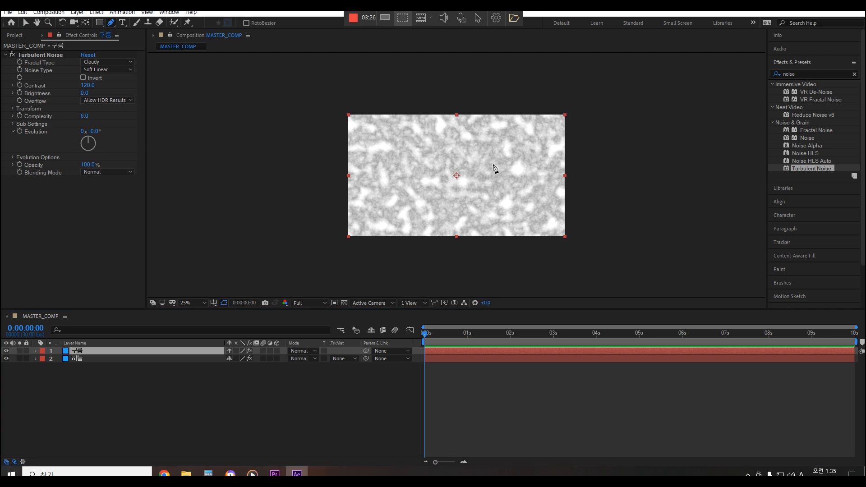
pyautogui.click(460, 140)
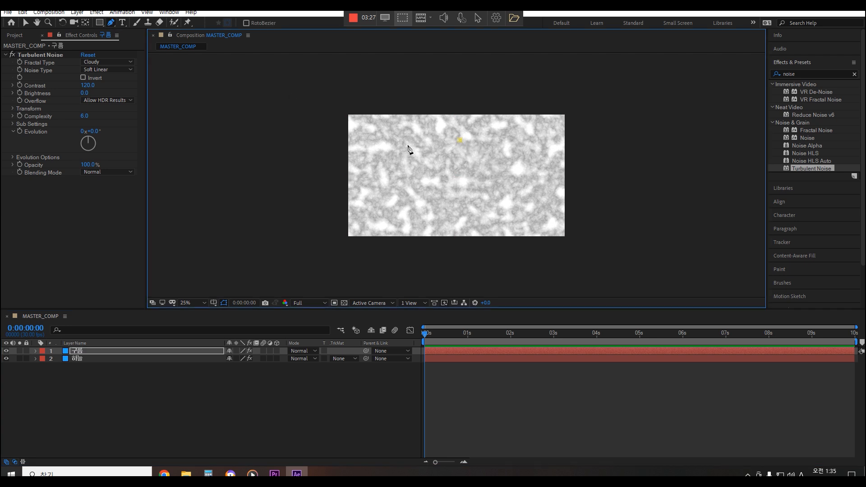
pyautogui.click(395, 144)
pyautogui.click(383, 156)
pyautogui.click(365, 174)
pyautogui.click(370, 190)
pyautogui.click(376, 206)
pyautogui.click(405, 221)
pyautogui.click(440, 196)
pyautogui.click(492, 213)
pyautogui.click(533, 192)
pyautogui.click(543, 171)
pyautogui.click(531, 145)
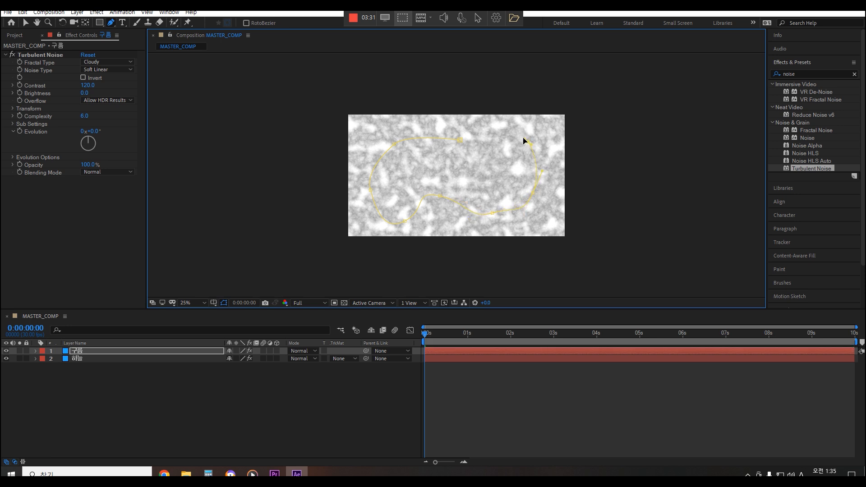
pyautogui.click(503, 128)
pyautogui.click(492, 129)
pyautogui.click(475, 134)
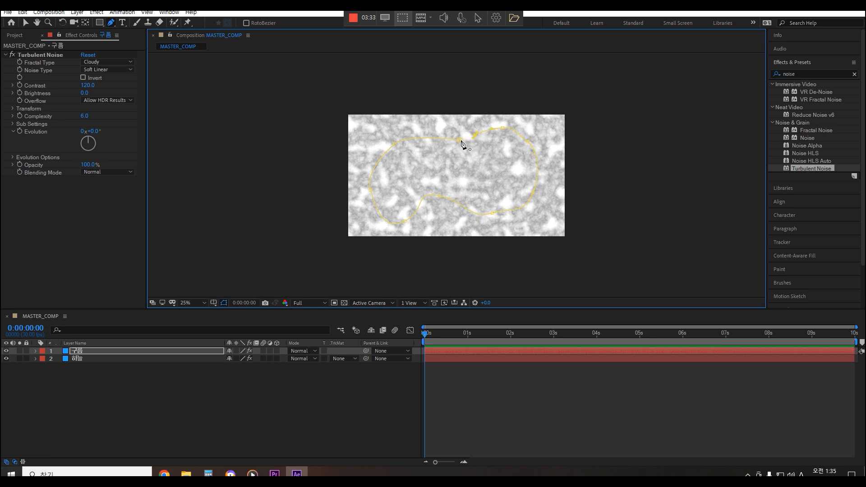
pyautogui.click(460, 140)
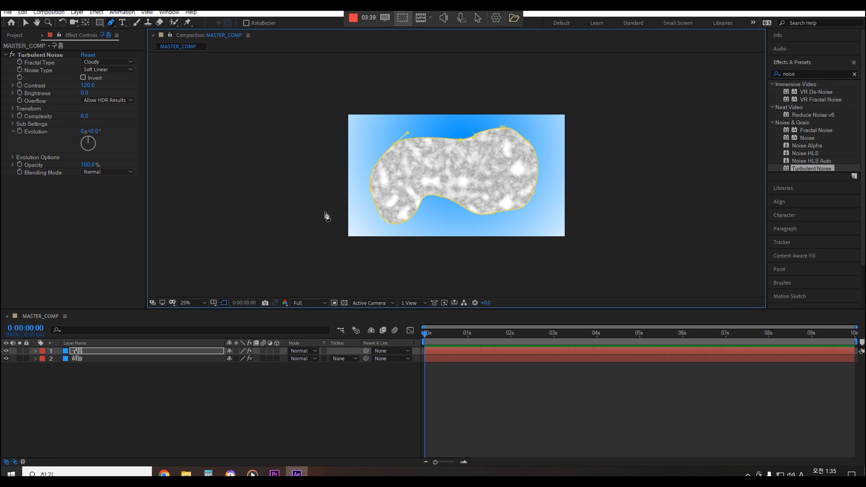
# Feather the cloud mask on the 구름 layer by 190 pixels
pyautogui.click(192, 351)
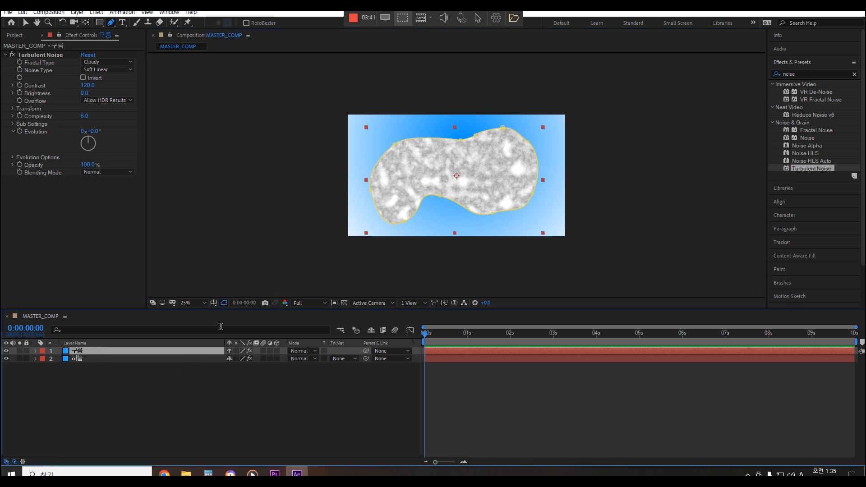
pyautogui.press('m')
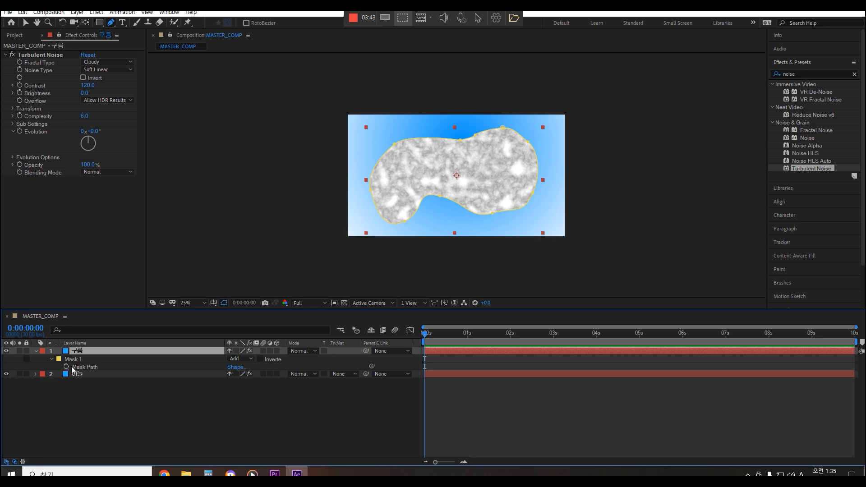
pyautogui.click(51, 359)
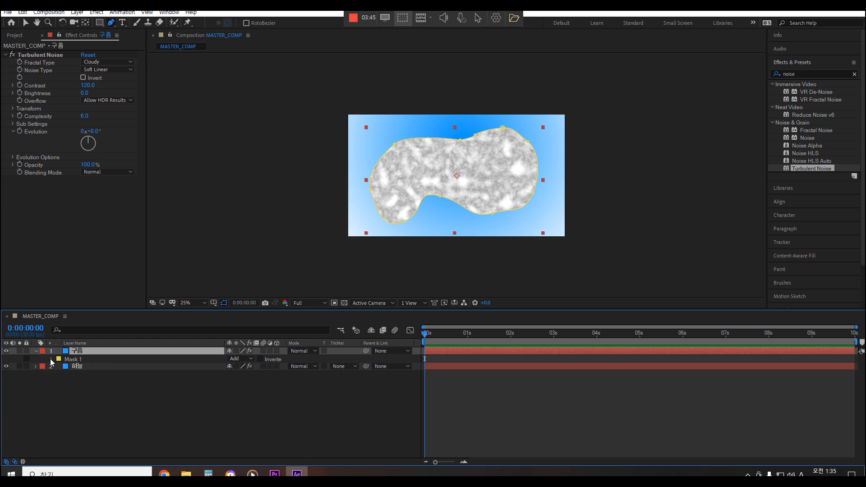
pyautogui.click(50, 359)
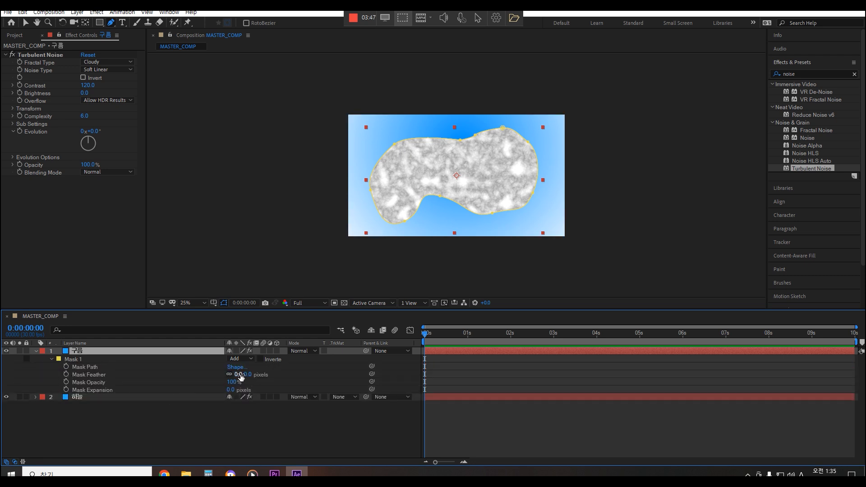
pyautogui.moveTo(239, 374); pyautogui.dragTo(307, 359)
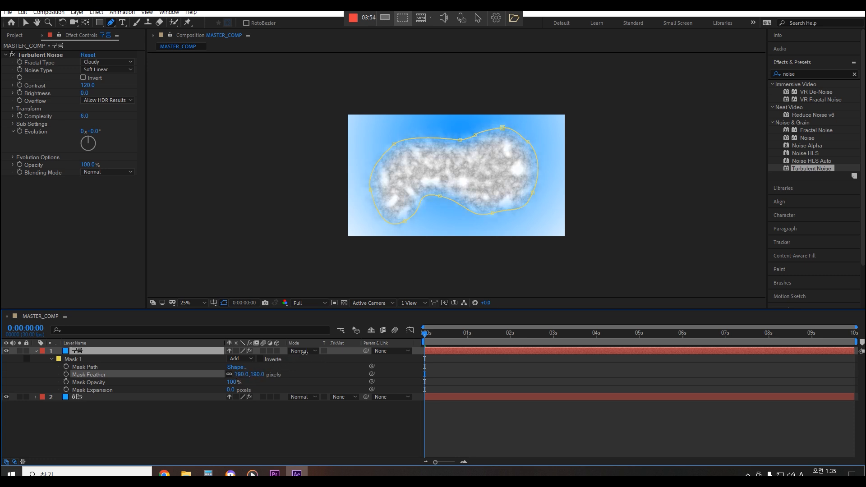
# Set the 구름 layer's blending mode to Soft Light
pyautogui.moveTo(304, 352); pyautogui.dragTo(304, 352)
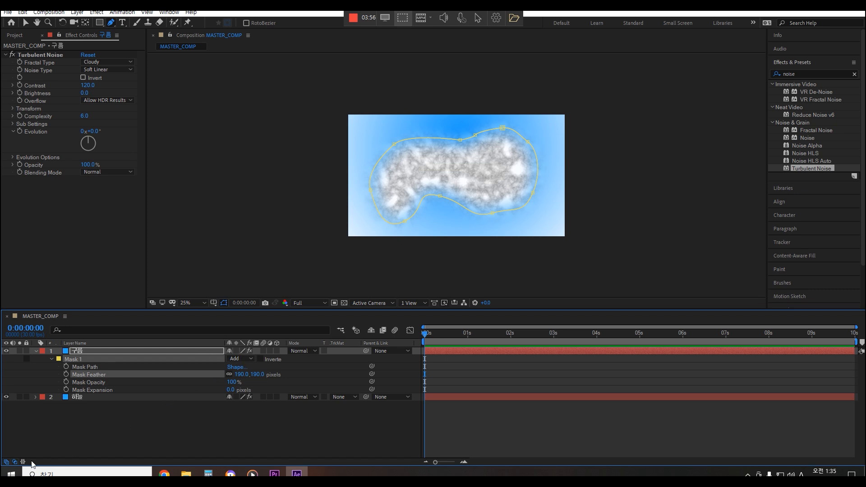
pyautogui.click(312, 352)
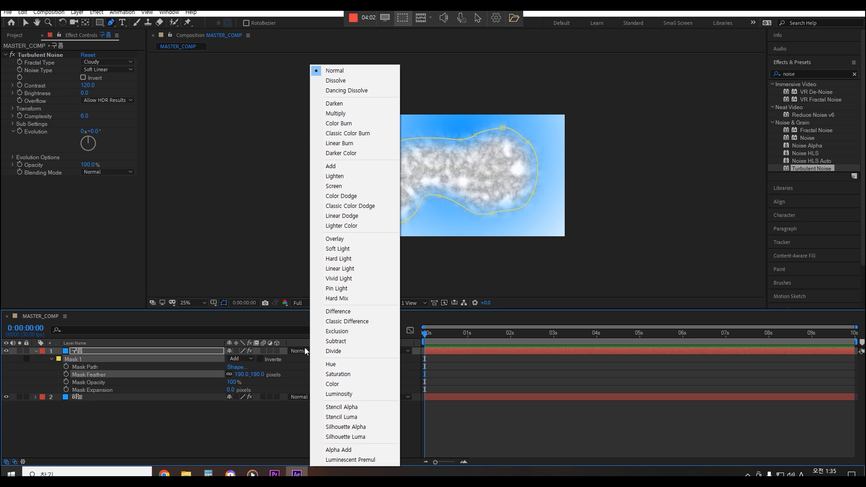
pyautogui.click(361, 251)
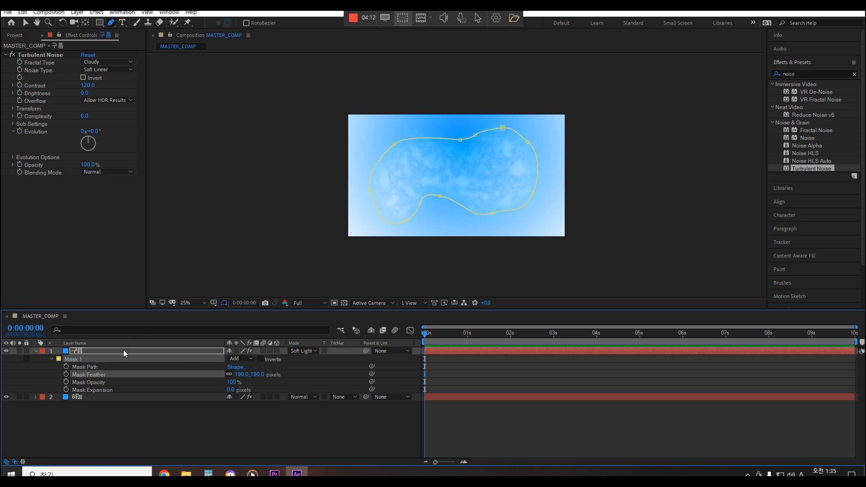
# Reposition the 구름 layer to 813, 595
pyautogui.click(36, 351)
pyautogui.click(85, 350)
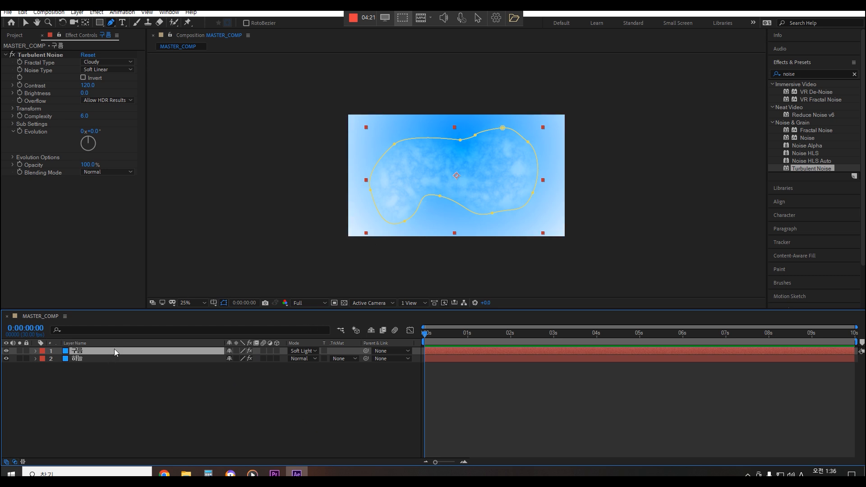
pyautogui.press('p')
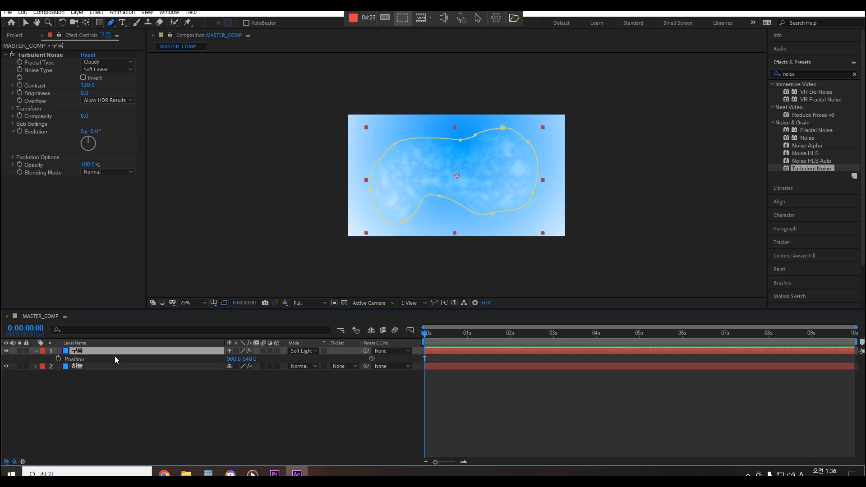
pyautogui.moveTo(234, 359); pyautogui.dragTo(308, 359)
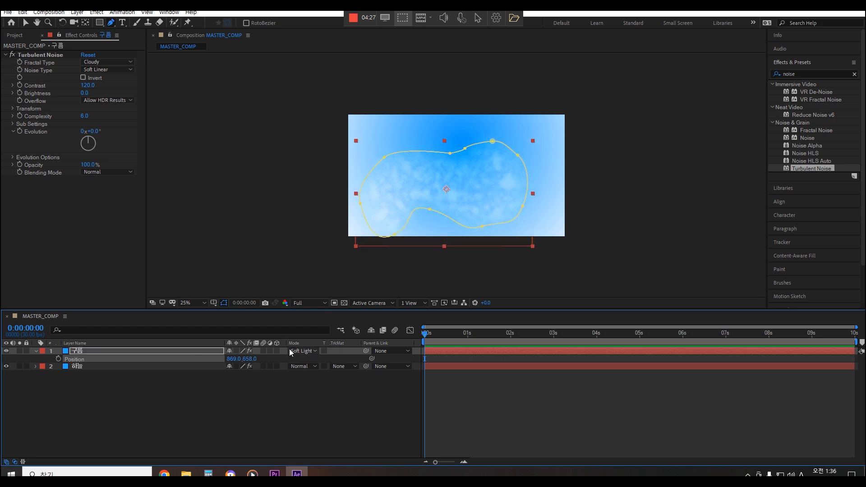
pyautogui.moveTo(235, 360)
pyautogui.mouseDown()
pyautogui.moveTo(210, 359)
pyautogui.moveTo(242, 360)
pyautogui.moveTo(221, 359)
pyautogui.mouseUp()
pyautogui.hotkey('ctrl', '1')
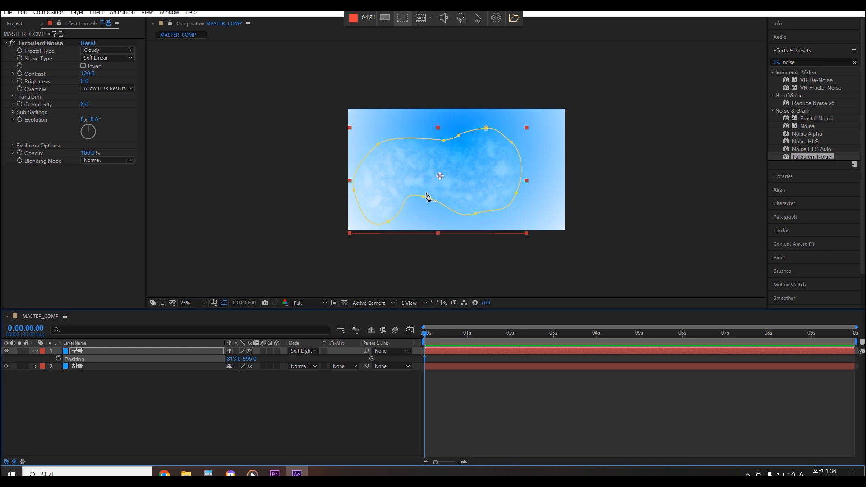
pyautogui.hotkey('ctrl', '1')
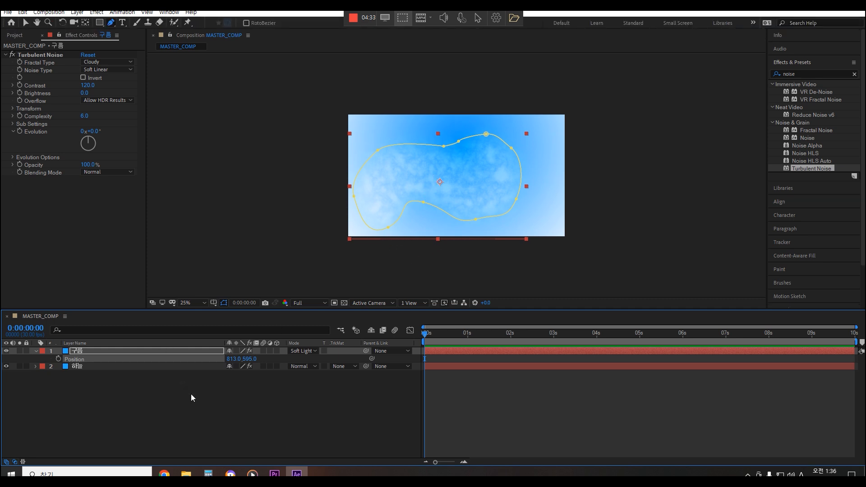
# Duplicate the 구름 layer and move the copy up and to the right, to position 1205, 388
pyautogui.click(155, 369)
pyautogui.click(95, 351)
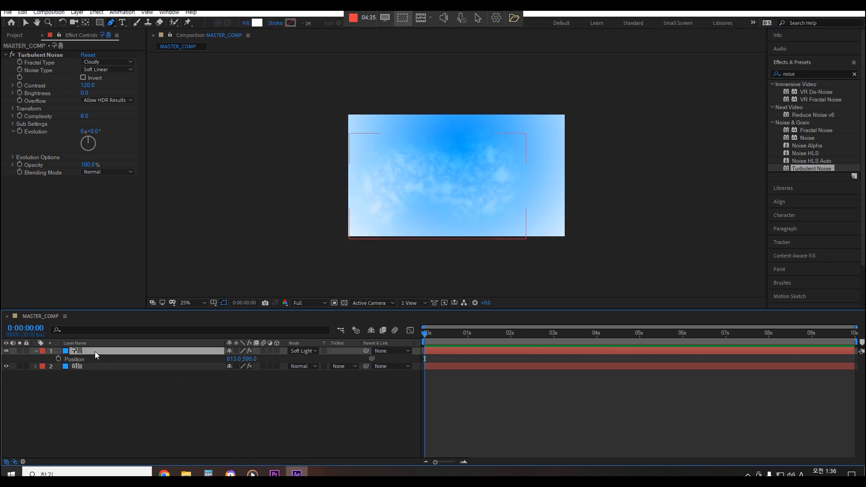
pyautogui.hotkey('ctrl', 'd')
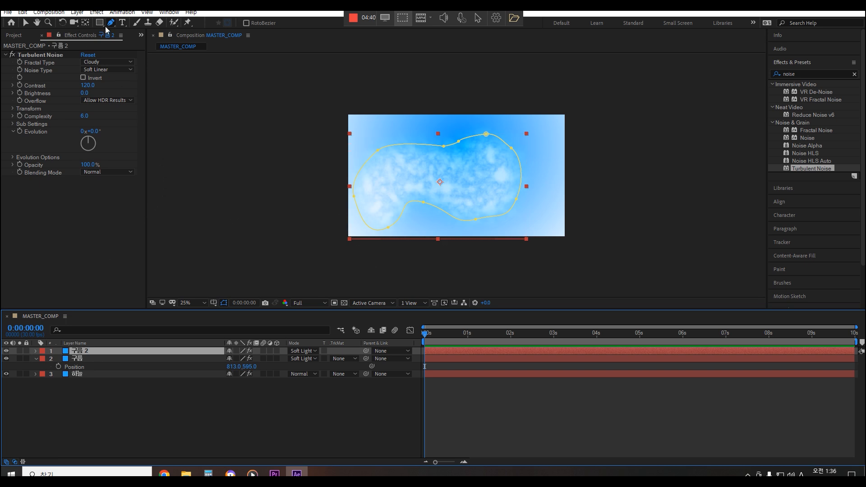
pyautogui.press('v')
pyautogui.press('p')
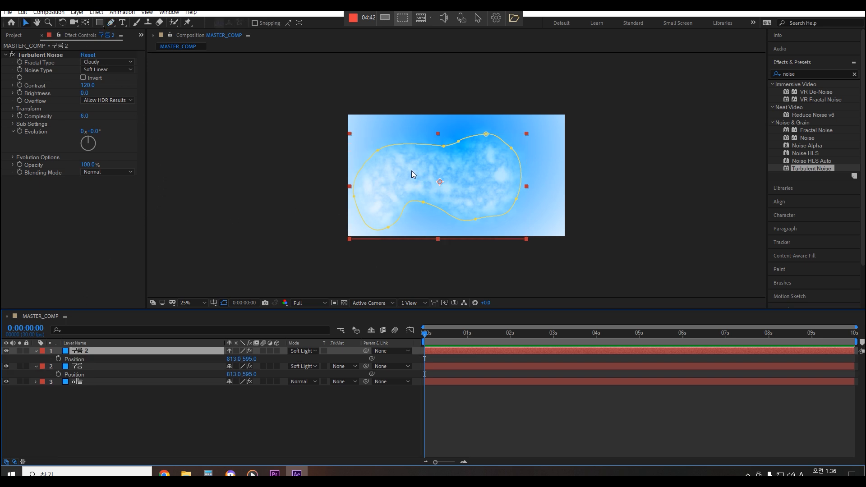
pyautogui.moveTo(234, 359); pyautogui.dragTo(410, 352)
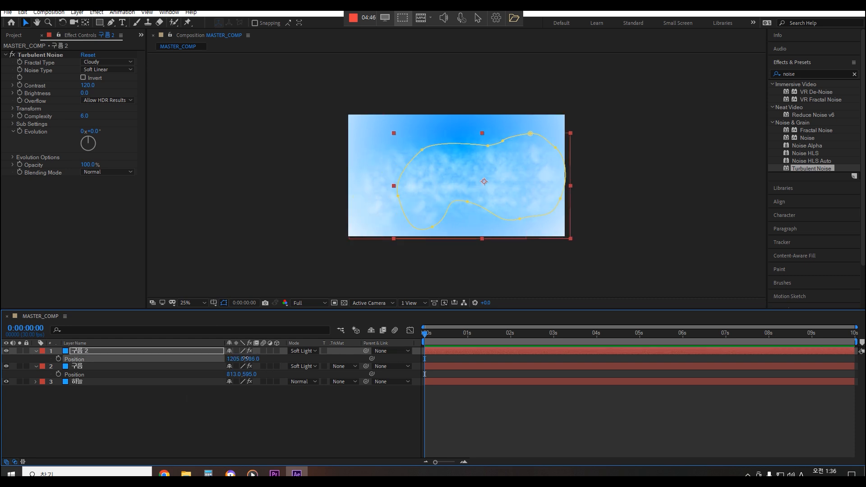
pyautogui.moveTo(251, 359); pyautogui.dragTo(158, 361)
# Reshape the 구름 2 layer's mask with the Pen tool into a smaller, more irregular cloud outline by moving its points
pyautogui.click(87, 349)
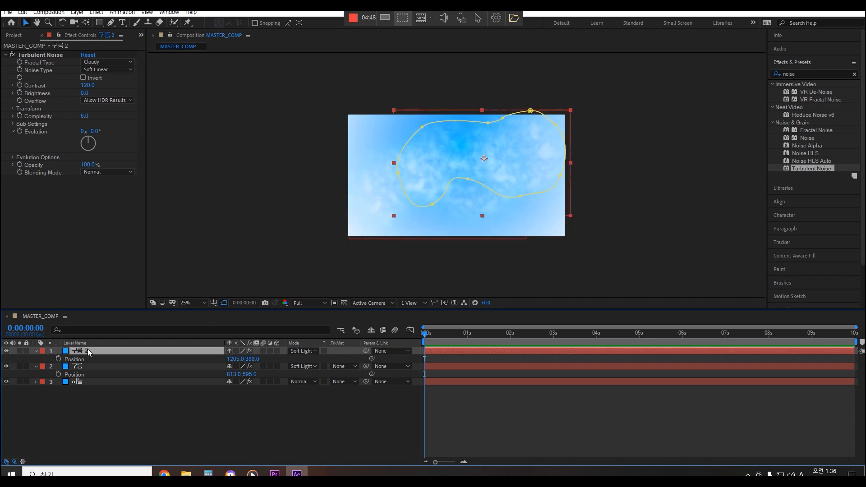
pyautogui.press('m')
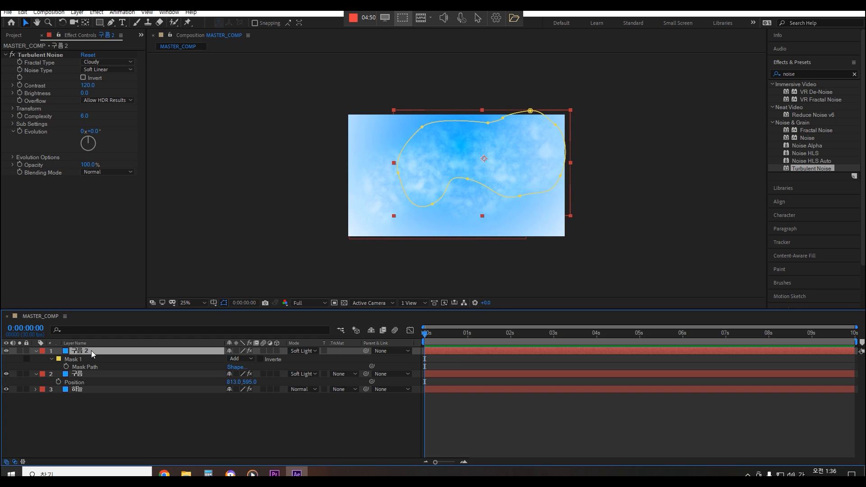
pyautogui.press('m')
pyautogui.press('Hangul')
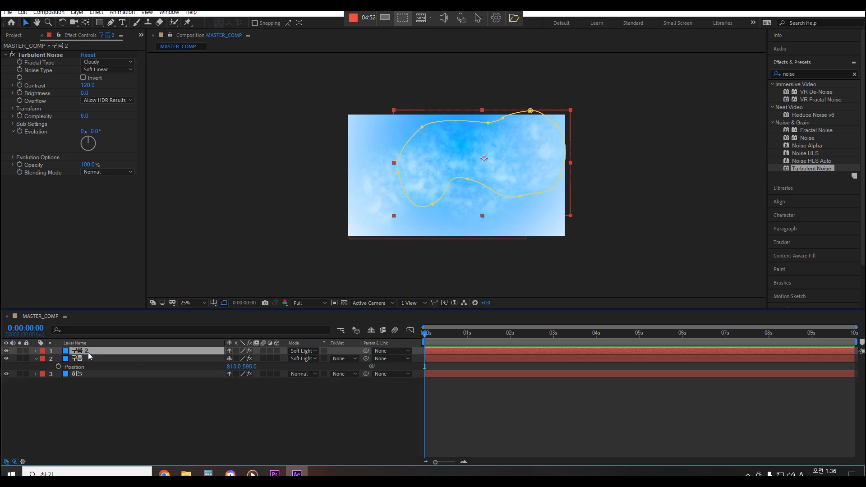
pyautogui.press('m')
pyautogui.click(99, 367)
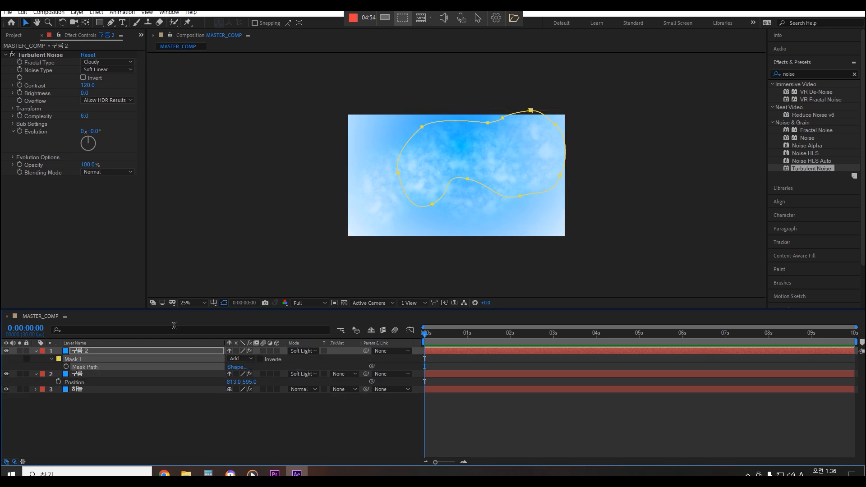
pyautogui.click(113, 25)
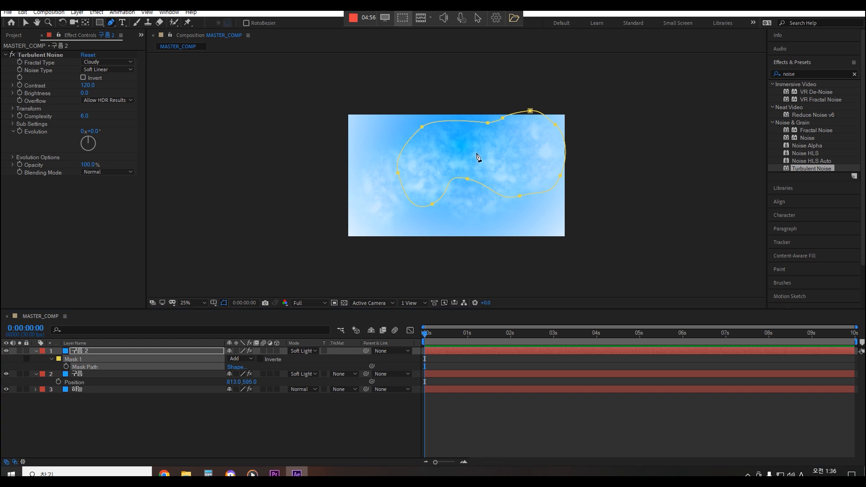
pyautogui.moveTo(421, 128); pyautogui.dragTo(460, 145)
pyautogui.click(402, 187)
pyautogui.moveTo(402, 186); pyautogui.dragTo(424, 169)
pyautogui.moveTo(437, 218); pyautogui.dragTo(472, 216)
pyautogui.moveTo(447, 171); pyautogui.dragTo(443, 195)
pyautogui.moveTo(524, 210); pyautogui.dragTo(514, 178)
pyautogui.moveTo(563, 200); pyautogui.dragTo(483, 144)
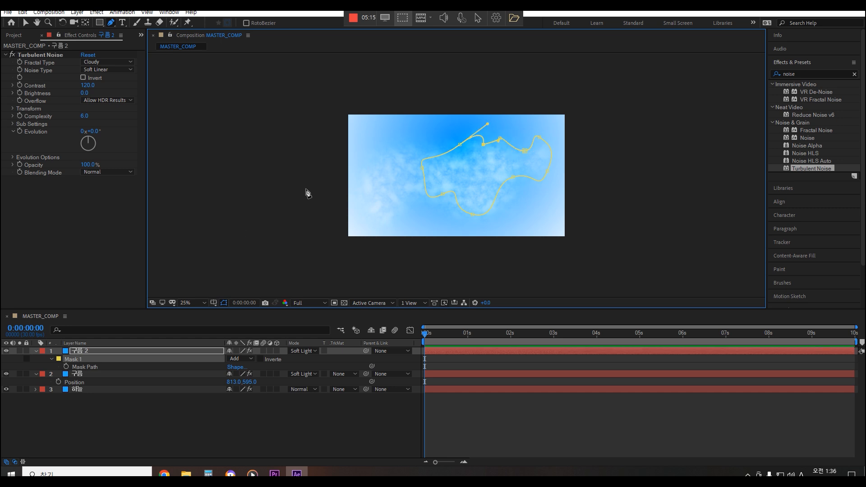
# Scale down the 구름 2 layer and move it to position 1401, 189 in the frame's upper-right area
pyautogui.click(93, 352)
pyautogui.press('p')
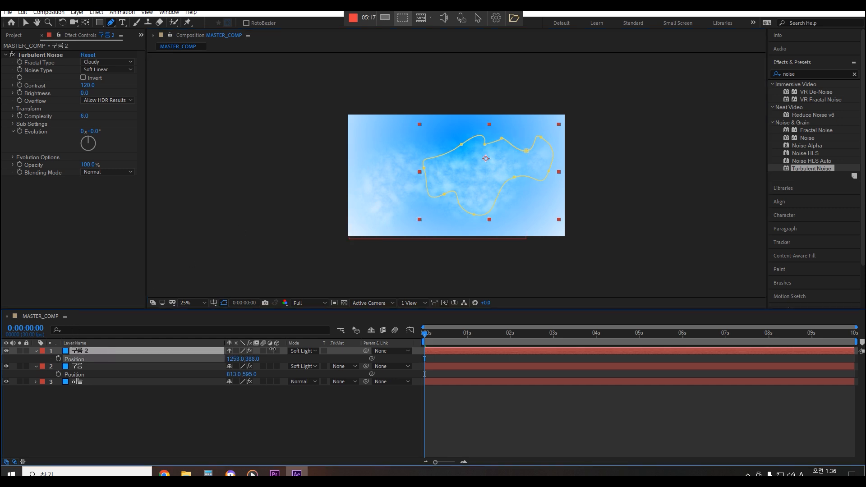
pyautogui.moveTo(234, 358)
pyautogui.mouseDown()
pyautogui.moveTo(294, 346)
pyautogui.moveTo(193, 354)
pyautogui.moveTo(281, 357)
pyautogui.moveTo(235, 363)
pyautogui.mouseUp()
pyautogui.press('s')
pyautogui.press('p')
pyautogui.click(178, 432)
# Duplicate the 구름 2 layer and move the copy to position 1474, 789 in the frame's lower-right area
pyautogui.click(119, 351)
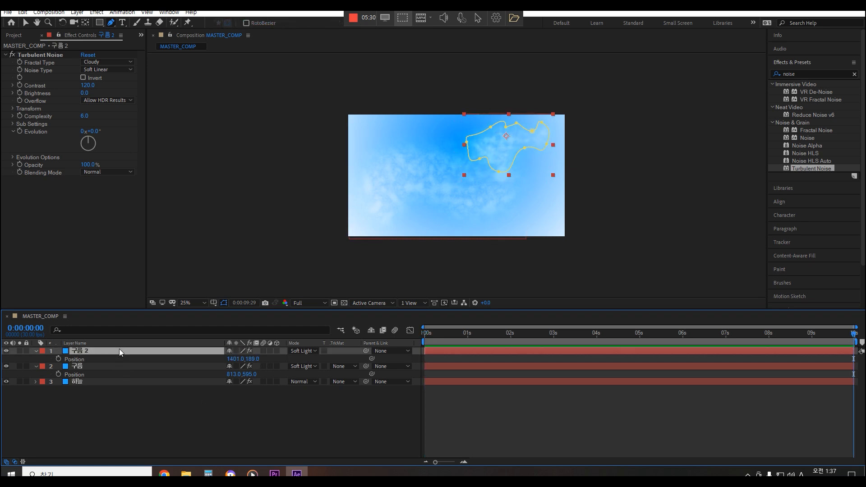
pyautogui.hotkey('ctrl', 'd')
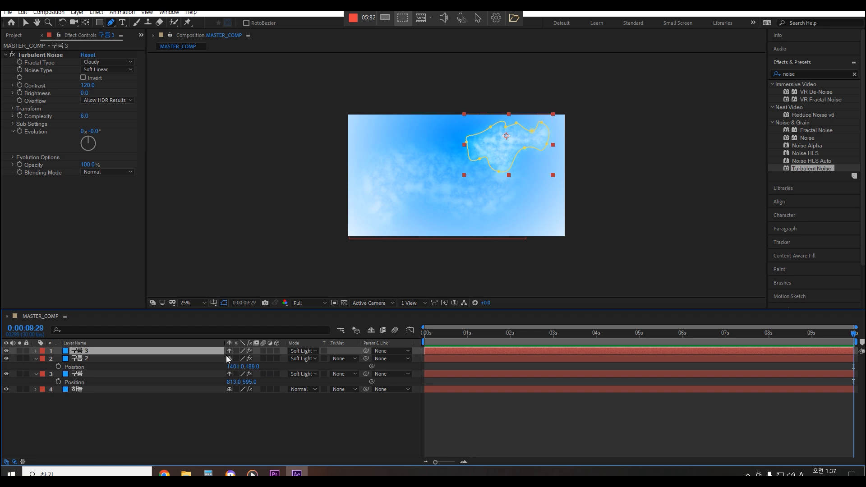
pyautogui.press('p')
pyautogui.moveTo(235, 360); pyautogui.dragTo(522, 356)
pyautogui.moveTo(235, 359); pyautogui.dragTo(290, 358)
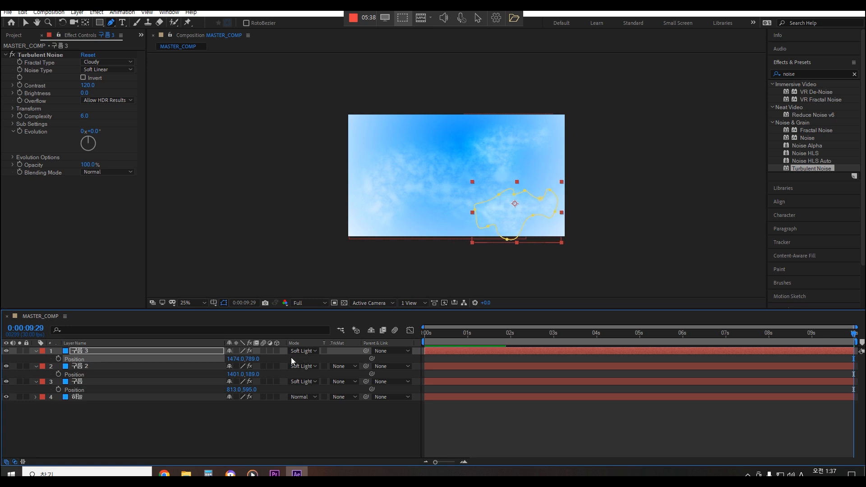
# Duplicate the 구름 3 layer and move the copy to position 579, 122 in the frame's upper-left area
pyautogui.click(180, 353)
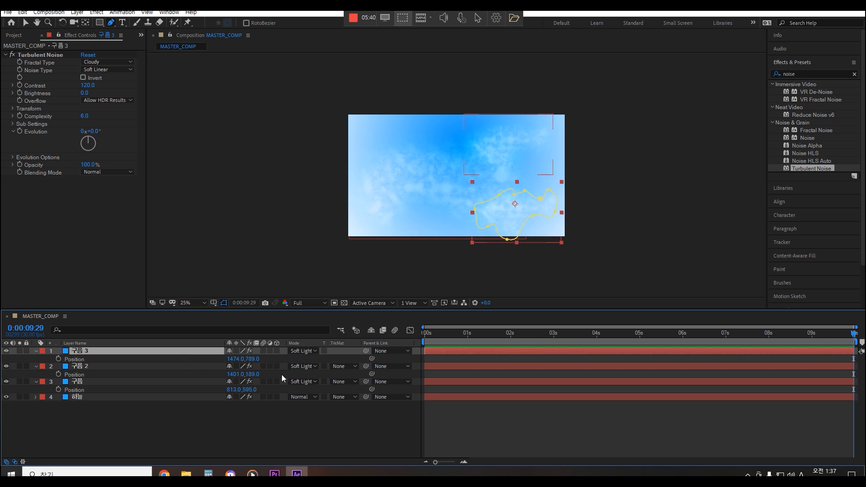
pyautogui.hotkey('ctrl', 'd')
pyautogui.press('p')
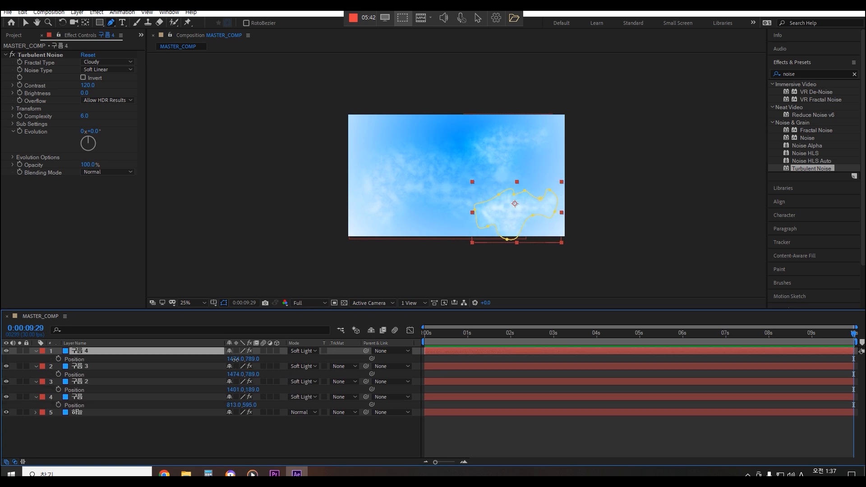
pyautogui.moveTo(232, 359); pyautogui.dragTo(79, 368)
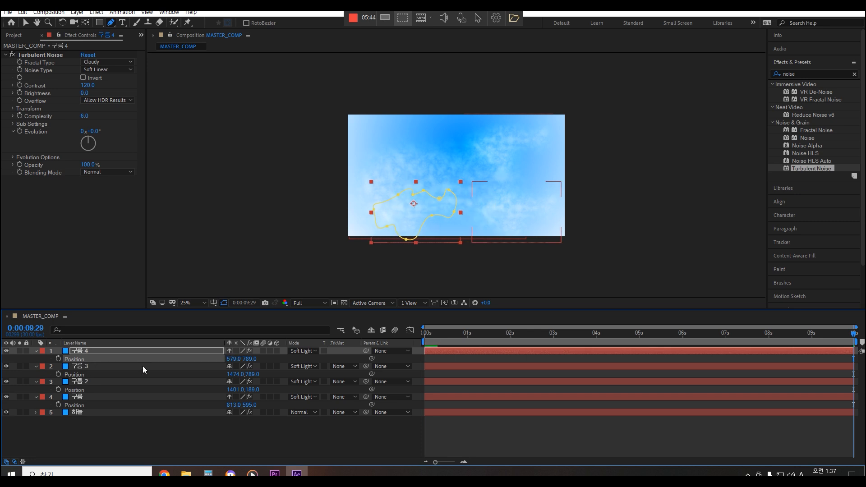
pyautogui.moveTo(249, 359); pyautogui.dragTo(2, 354)
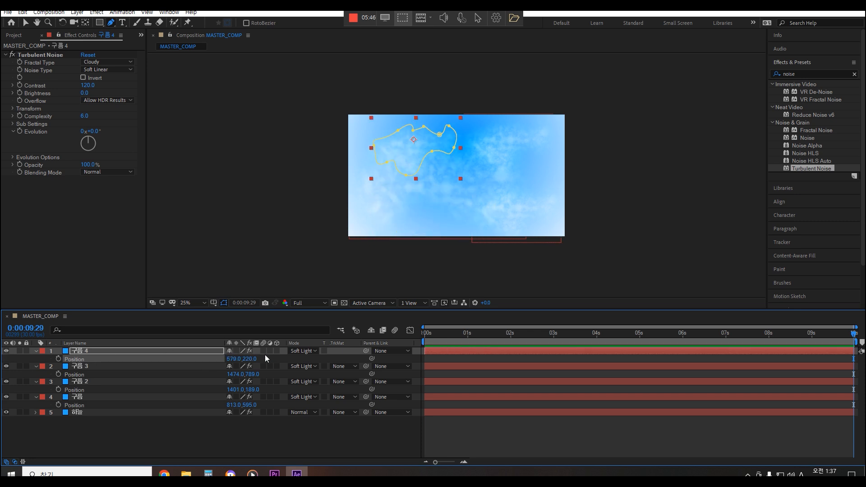
pyautogui.moveTo(252, 359); pyautogui.dragTo(212, 354)
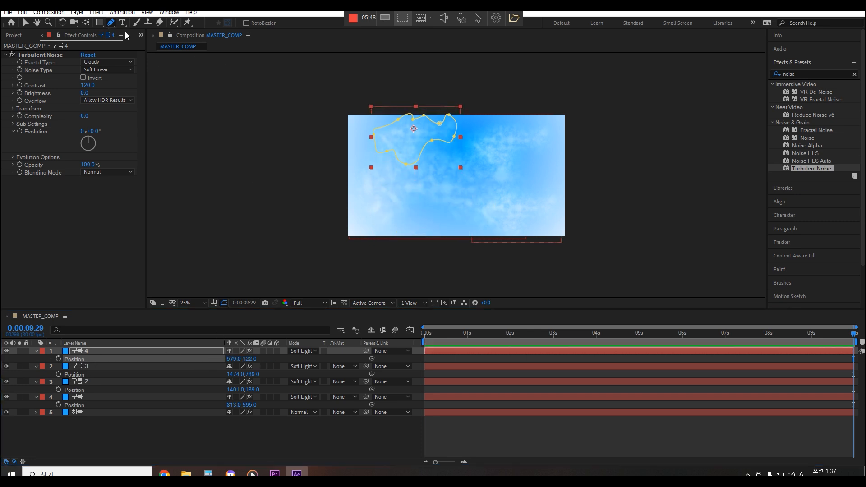
# Reshape the 구름 4 layer's mask into a flatter, elongated cloud outline by moving its points
pyautogui.moveTo(413, 120); pyautogui.dragTo(383, 131)
pyautogui.moveTo(434, 124); pyautogui.dragTo(460, 142)
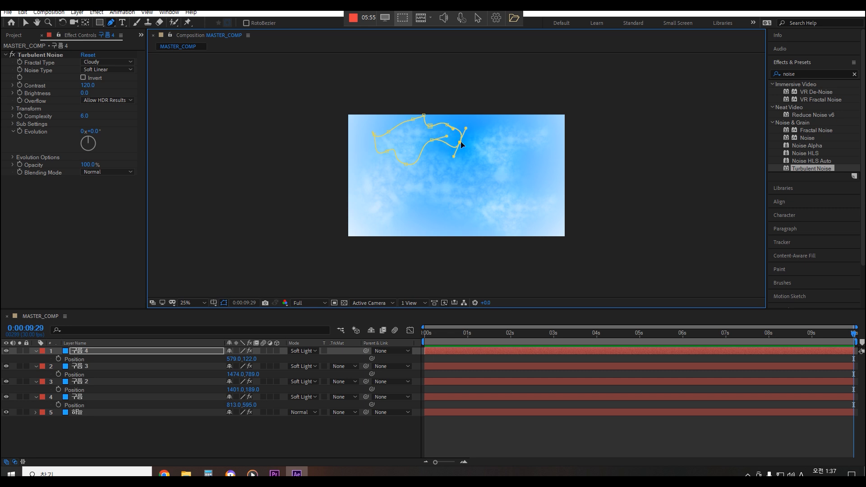
pyautogui.click(375, 134)
pyautogui.moveTo(374, 136); pyautogui.dragTo(441, 145)
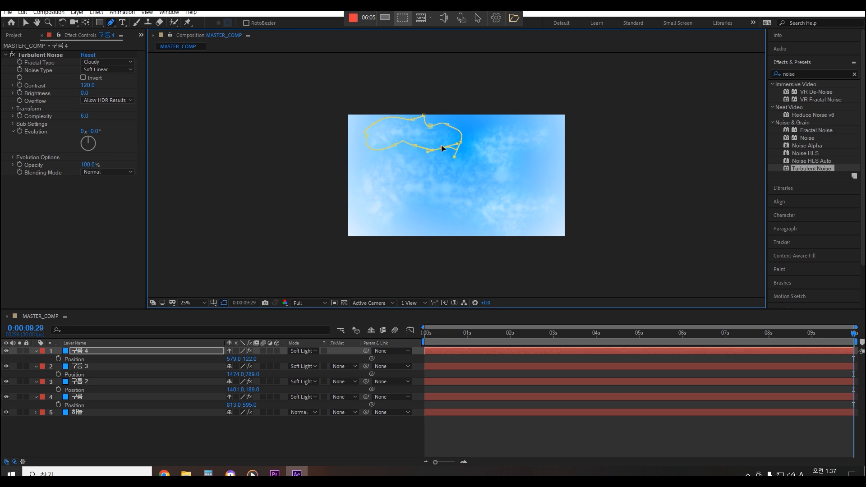
pyautogui.click(168, 435)
# Turn all four 구름 layers into 3D layers and collapse their expanded properties
pyautogui.click(97, 395)
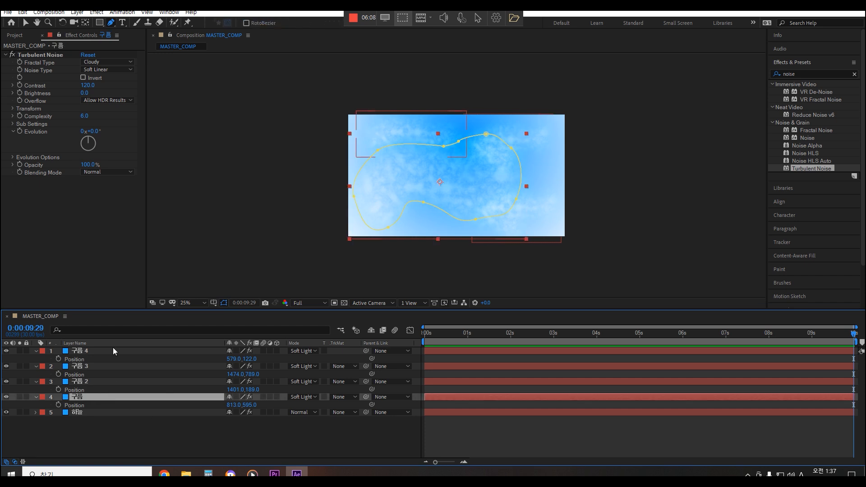
pyautogui.keyDown('shift'); pyautogui.click(117, 350); pyautogui.keyUp('shift')
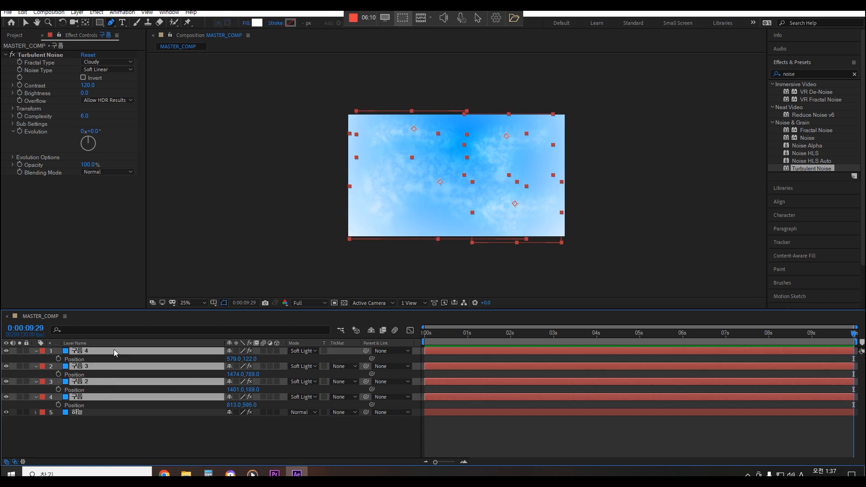
pyautogui.click(277, 351)
pyautogui.scroll(-3, 281, 392)
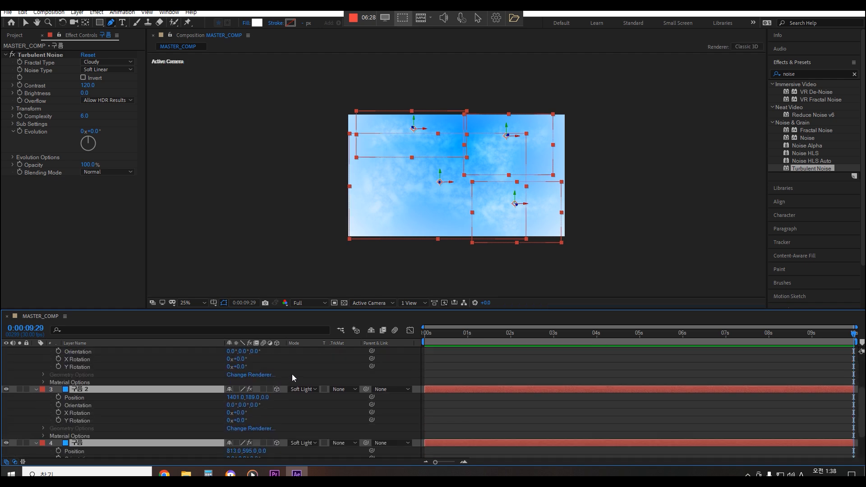
pyautogui.scroll(-3, 294, 377)
pyautogui.scroll(5, 294, 377)
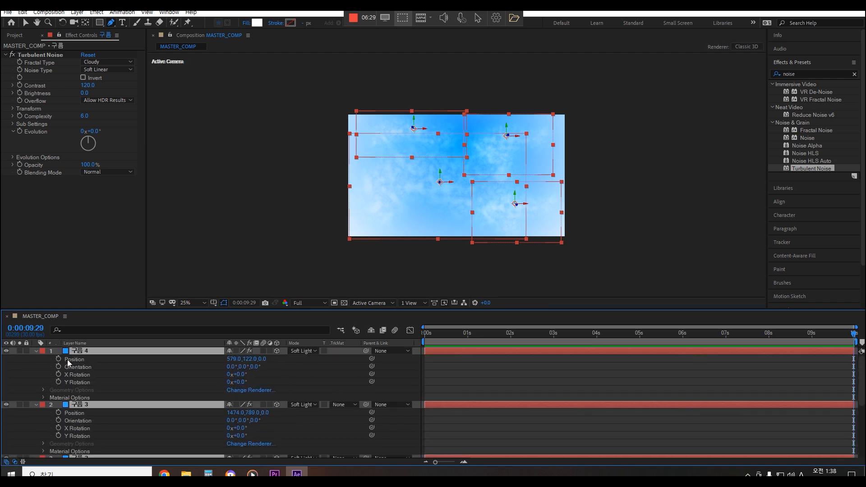
pyautogui.hotkey('ctrl', '`')
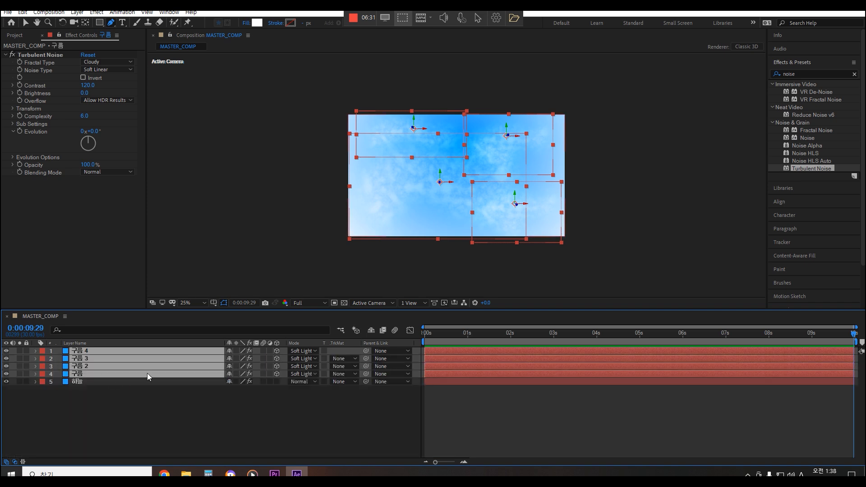
# Spread the cloud layers in depth with Z positions of 3450 for 구름 4, 2140 for 구름 3, 871 for 구름 2 and 1059 for 구름
pyautogui.press('p')
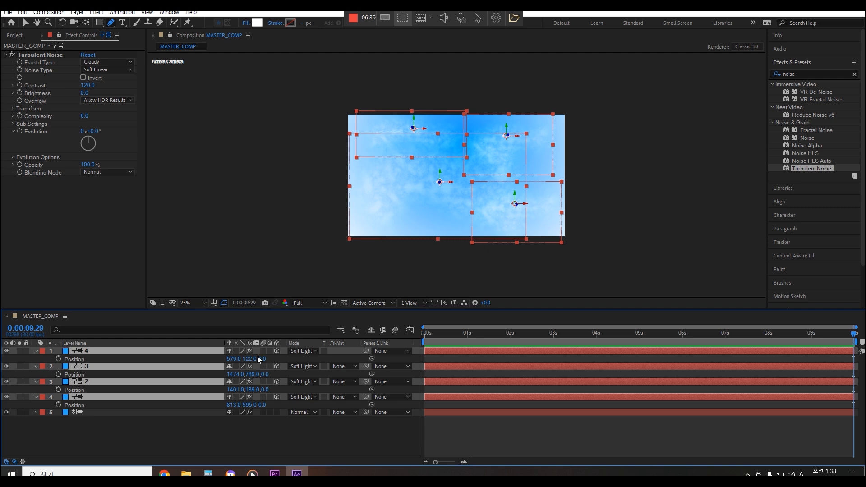
pyautogui.click(216, 430)
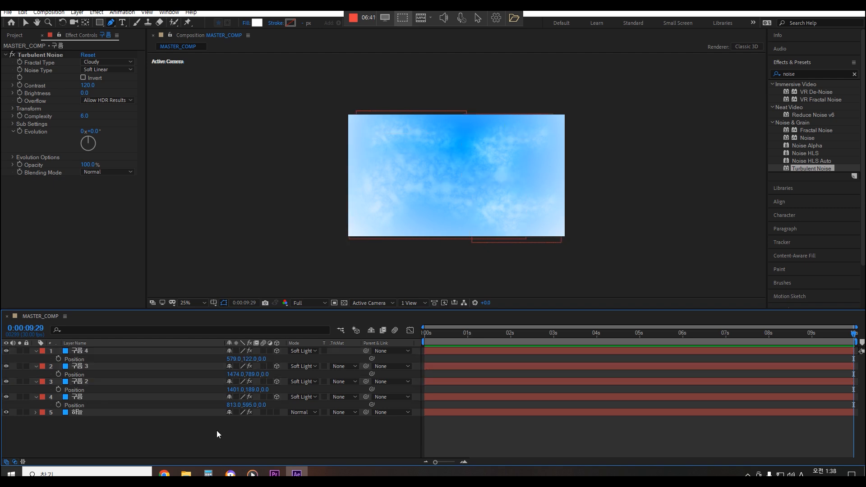
pyautogui.click(167, 358)
pyautogui.moveTo(265, 359); pyautogui.dragTo(474, 352)
pyautogui.moveTo(266, 359); pyautogui.dragTo(448, 359)
pyautogui.moveTo(271, 372); pyautogui.dragTo(316, 387)
pyautogui.moveTo(269, 405); pyautogui.dragTo(708, 436)
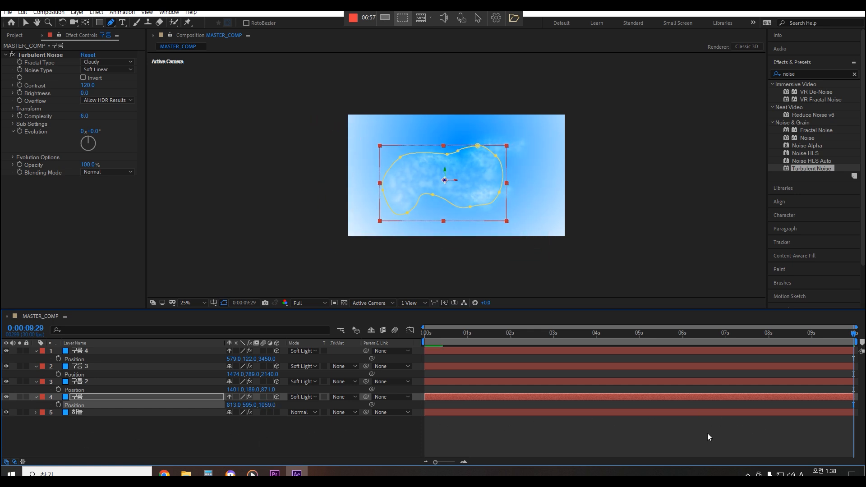
pyautogui.click(256, 454)
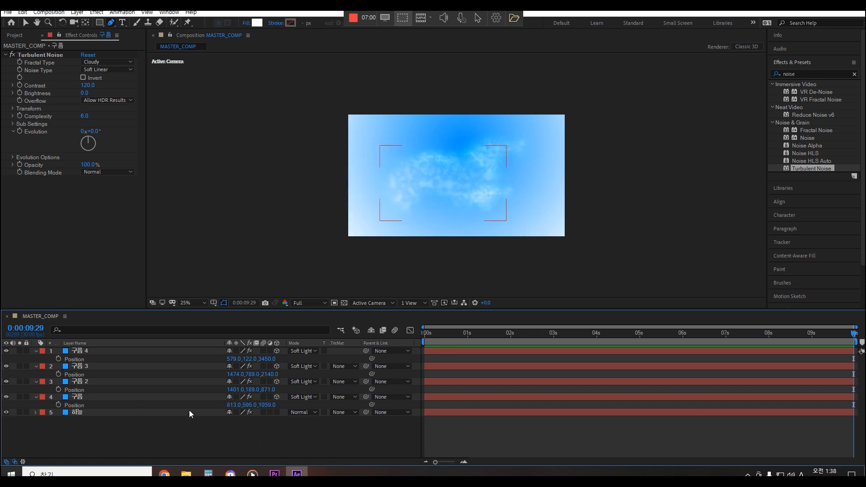
# Add a new one-node camera with a focal length of 125 mm and depth of field enabled
pyautogui.rightClick(94, 426)
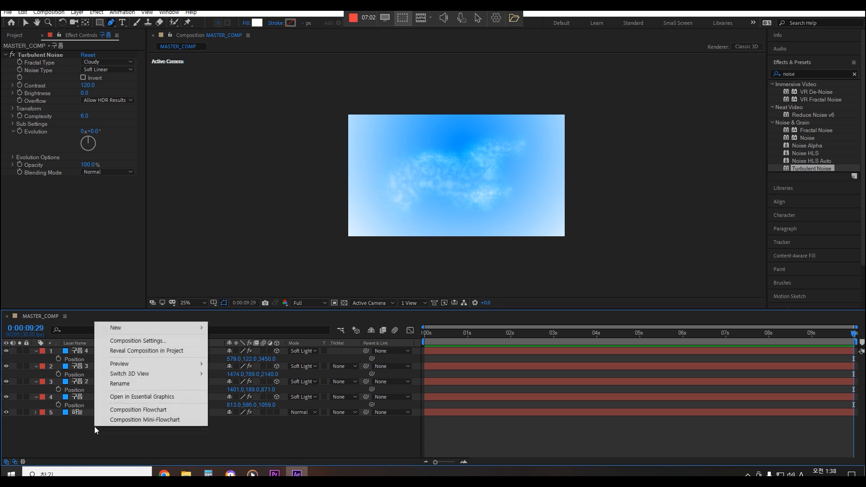
pyautogui.moveTo(122, 329)
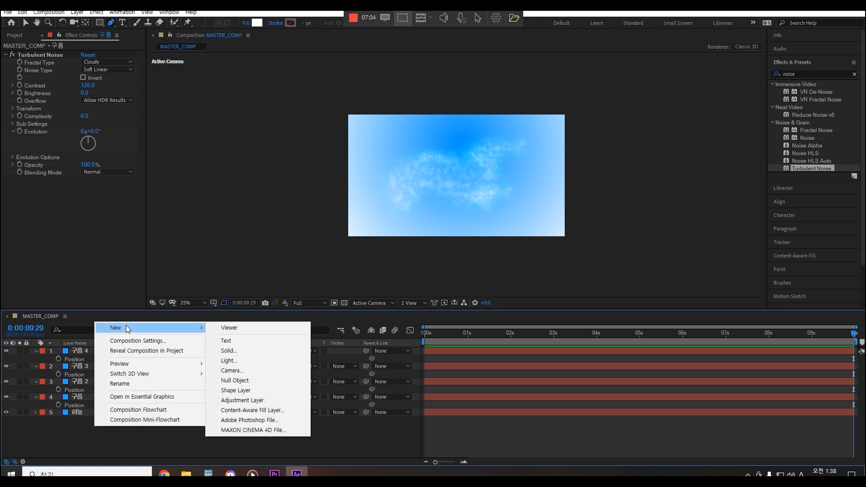
pyautogui.click(257, 375)
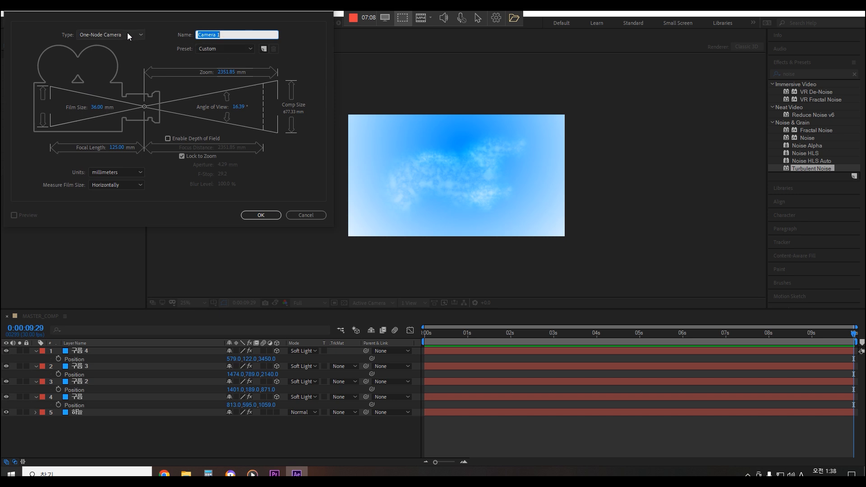
pyautogui.click(171, 140)
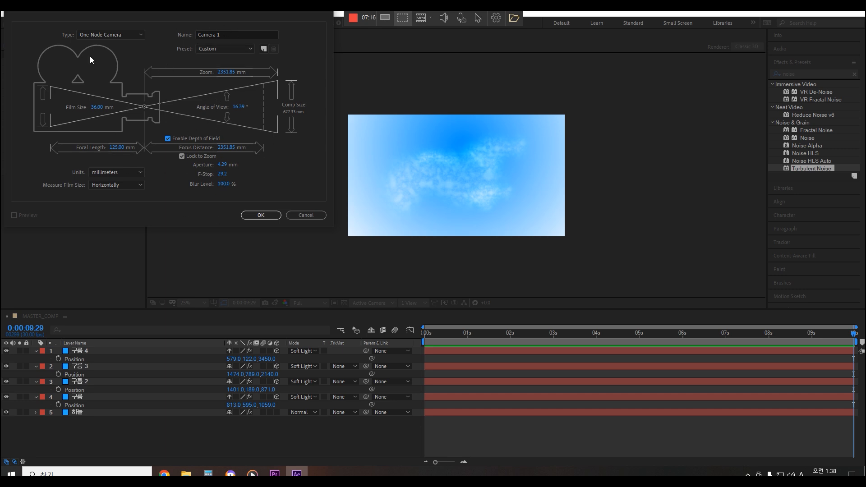
pyautogui.click(261, 215)
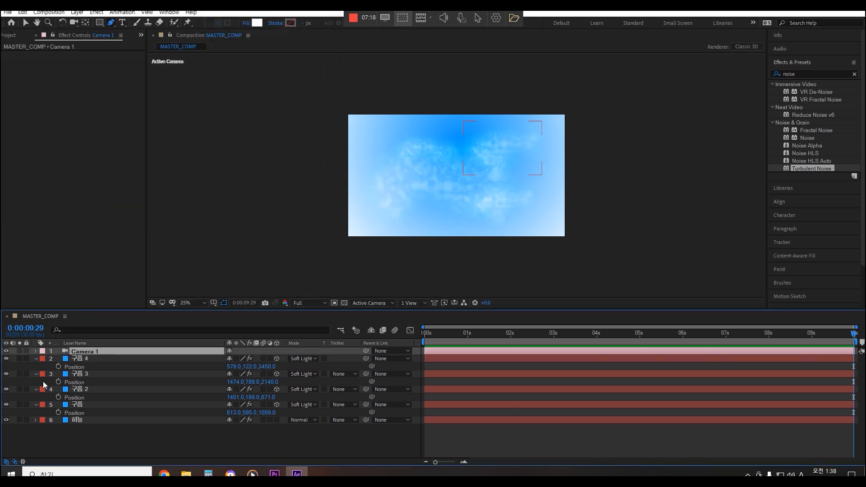
pyautogui.click(83, 359)
pyautogui.keyDown('shift'); pyautogui.click(96, 401); pyautogui.keyUp('shift')
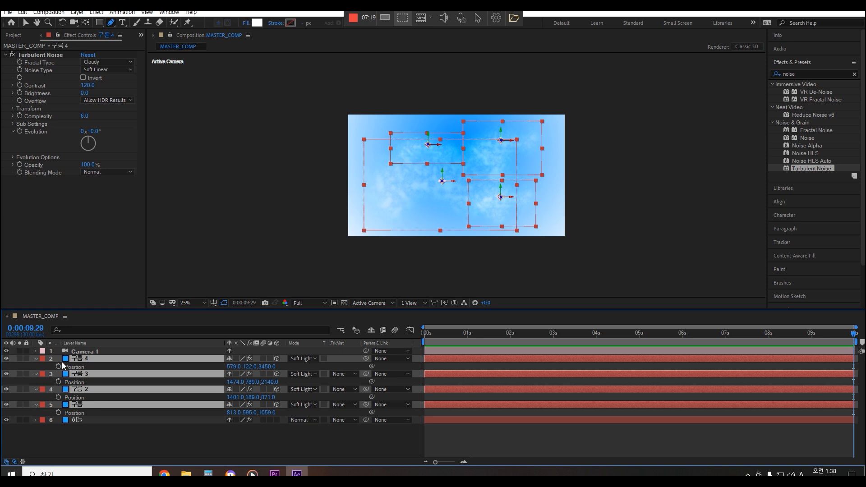
pyautogui.rightClick(61, 361)
pyautogui.click(62, 360)
pyautogui.doubleClick(64, 358)
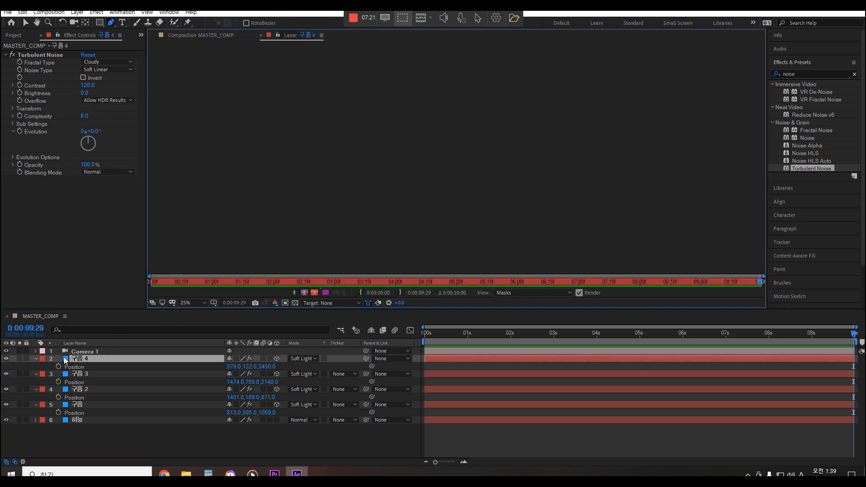
pyautogui.click(260, 35)
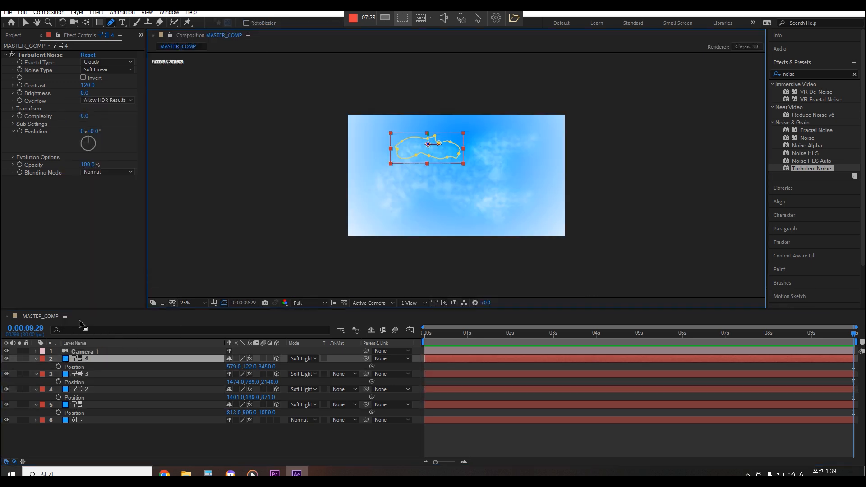
# Change the 구름 4 layer's label color to Aqua and collapse its properties
pyautogui.click(35, 360)
pyautogui.click(36, 358)
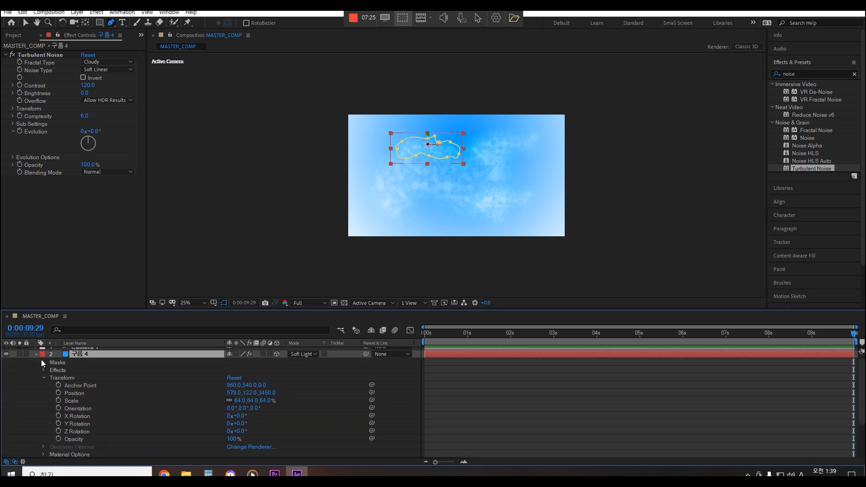
pyautogui.click(40, 354)
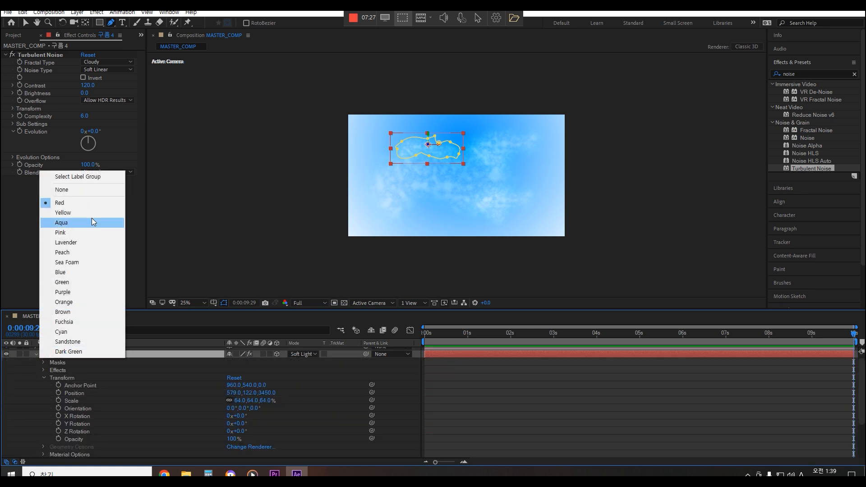
pyautogui.click(91, 221)
pyautogui.click(36, 355)
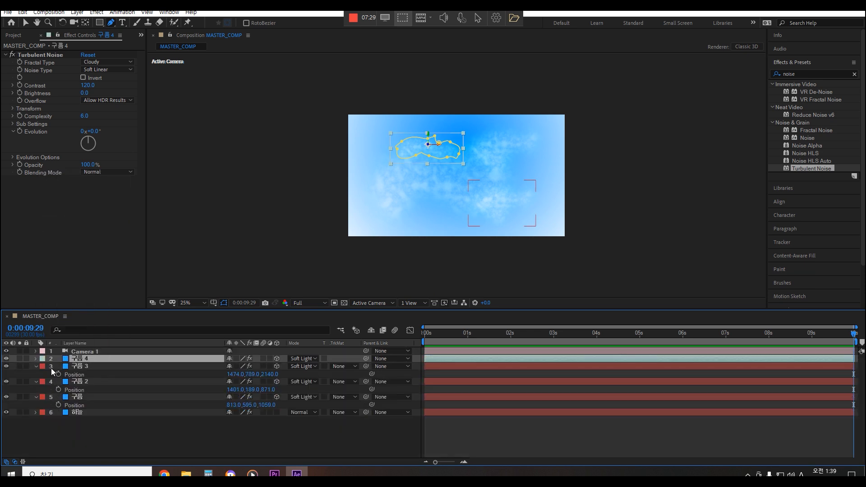
# Give the 구름 3, 구름 2 and 구름 layers the Aqua label color and collapse their properties
pyautogui.click(37, 366)
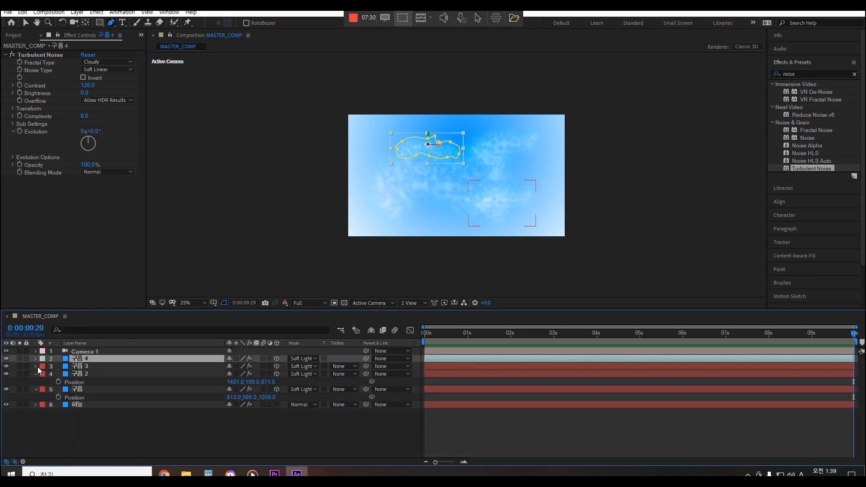
pyautogui.click(86, 366)
pyautogui.keyDown('shift'); pyautogui.click(91, 374); pyautogui.keyUp('shift')
pyautogui.keyDown('shift'); pyautogui.click(98, 390); pyautogui.keyUp('shift')
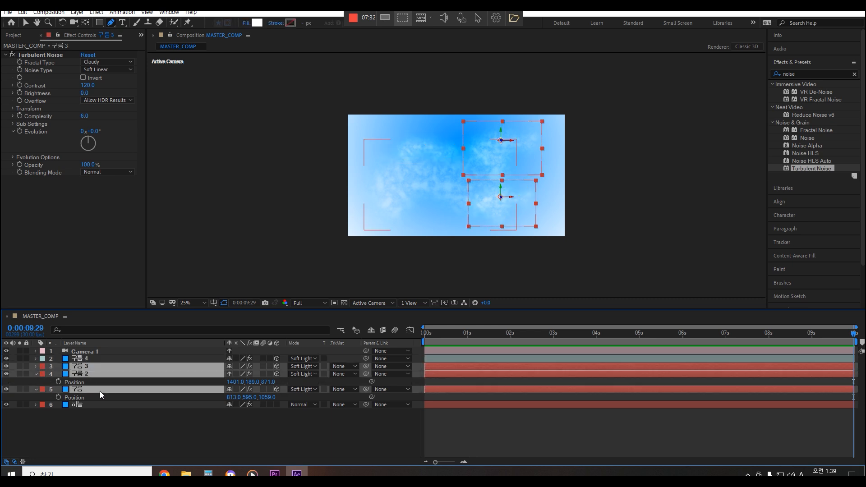
pyautogui.click(41, 366)
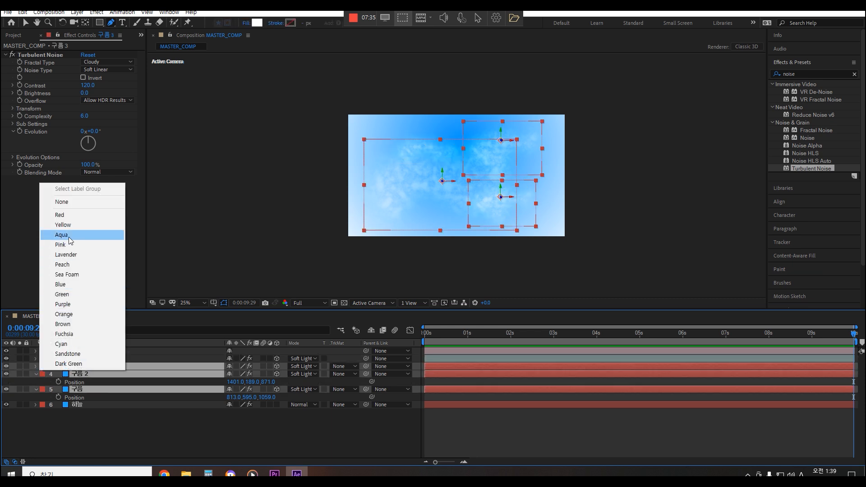
pyautogui.click(69, 235)
pyautogui.click(106, 423)
pyautogui.click(36, 374)
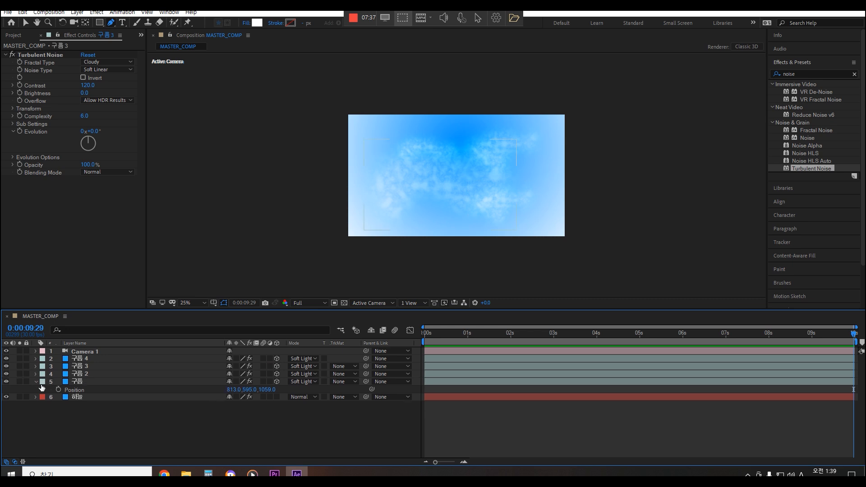
pyautogui.click(36, 382)
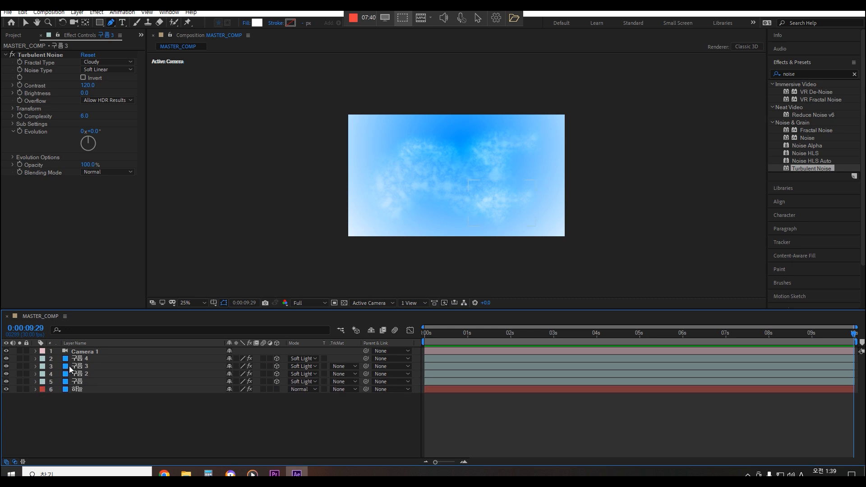
pyautogui.click(81, 359)
pyautogui.keyDown('shift'); pyautogui.click(97, 381); pyautogui.keyUp('shift')
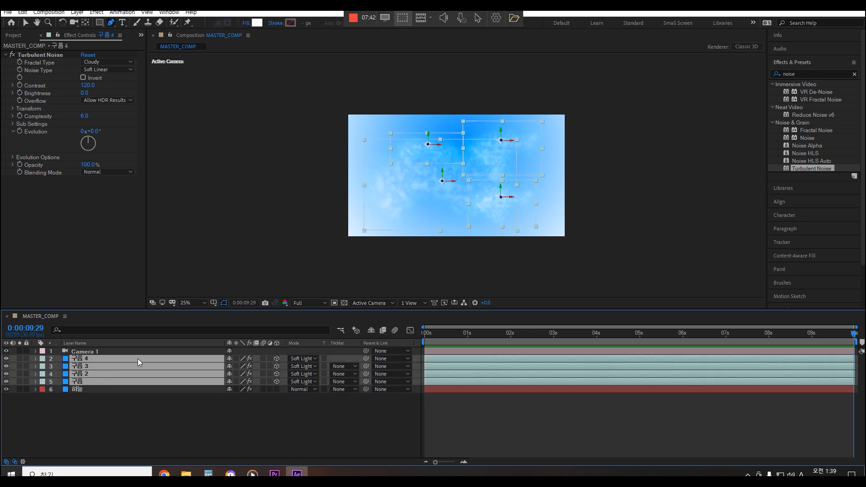
pyautogui.hotkey('ctrl', '1')
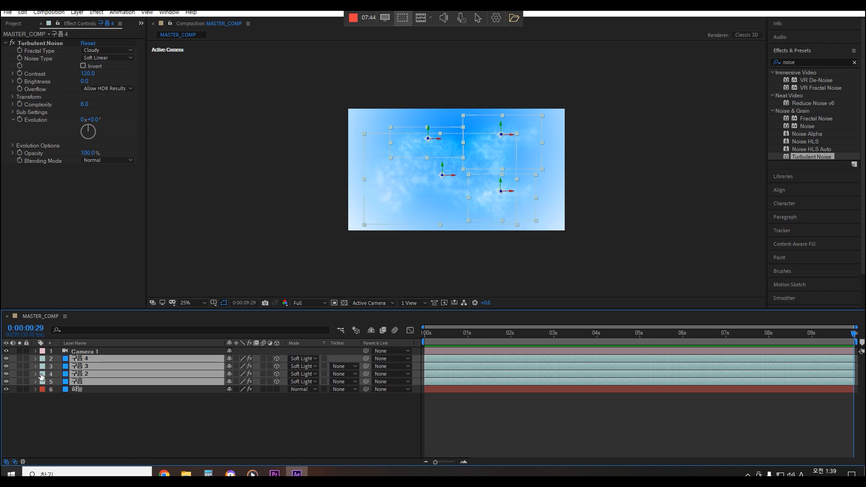
pyautogui.hotkey('ctrl', '1')
pyautogui.click(120, 406)
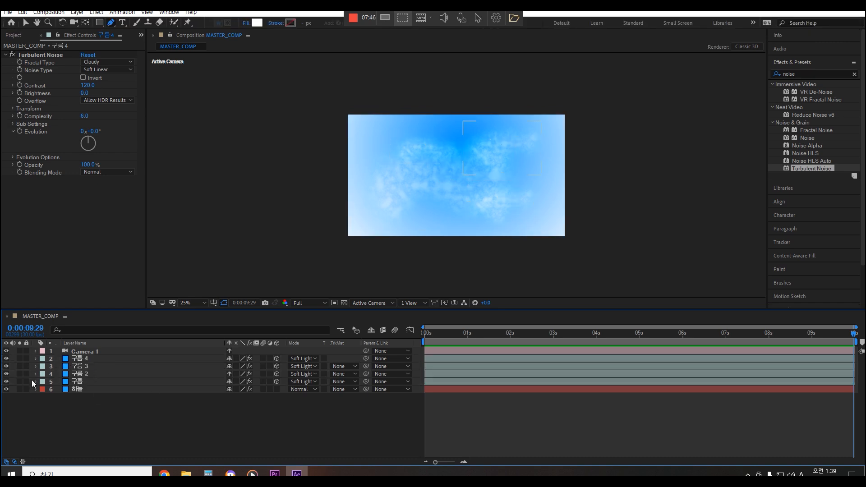
pyautogui.click(98, 359)
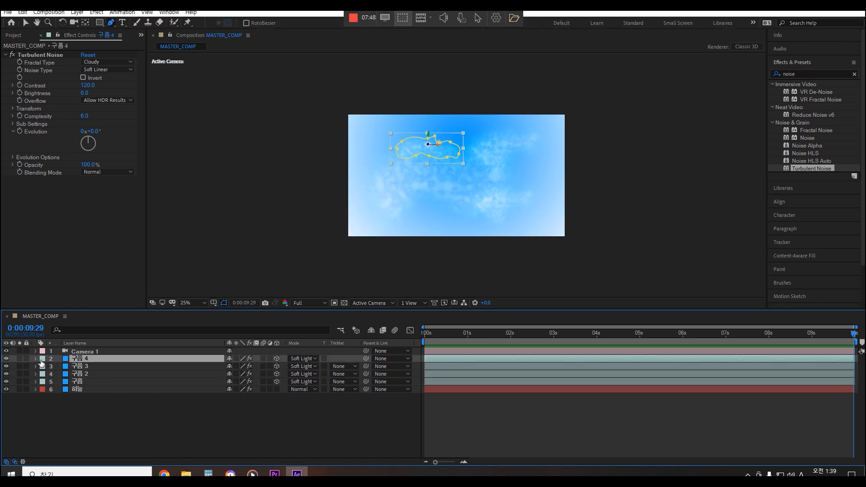
pyautogui.click(242, 447)
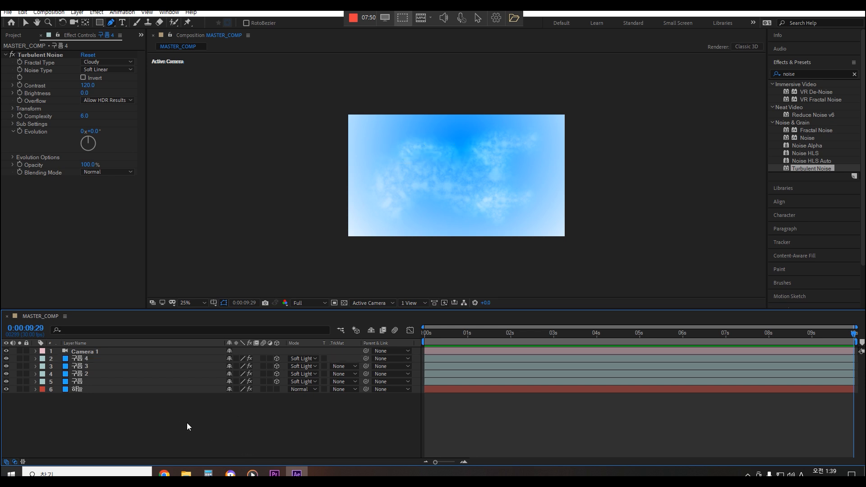
# Try pushing Camera 1 forward through the clouds at the composition's start, to a Z position of about -1047
pyautogui.click(96, 351)
pyautogui.press('p')
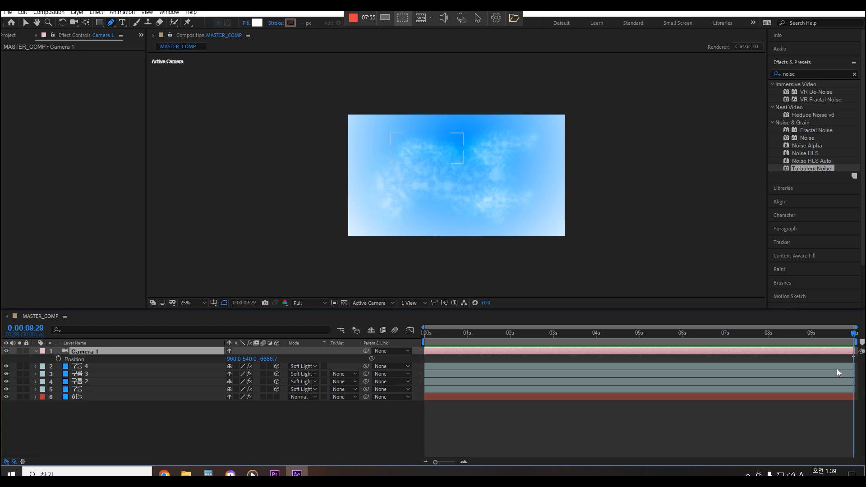
pyautogui.press('Home')
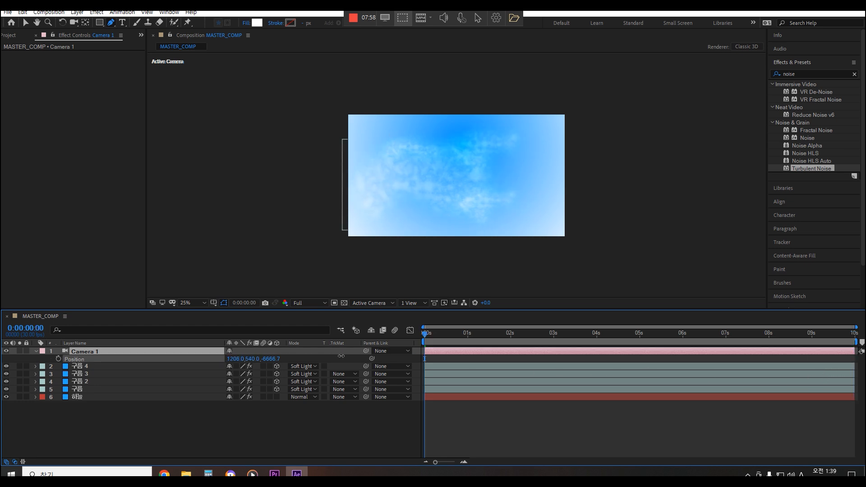
pyautogui.moveTo(270, 358); pyautogui.dragTo(857, 356)
pyautogui.moveTo(271, 360); pyautogui.dragTo(848, 359)
pyautogui.moveTo(263, 359); pyautogui.dragTo(767, 358)
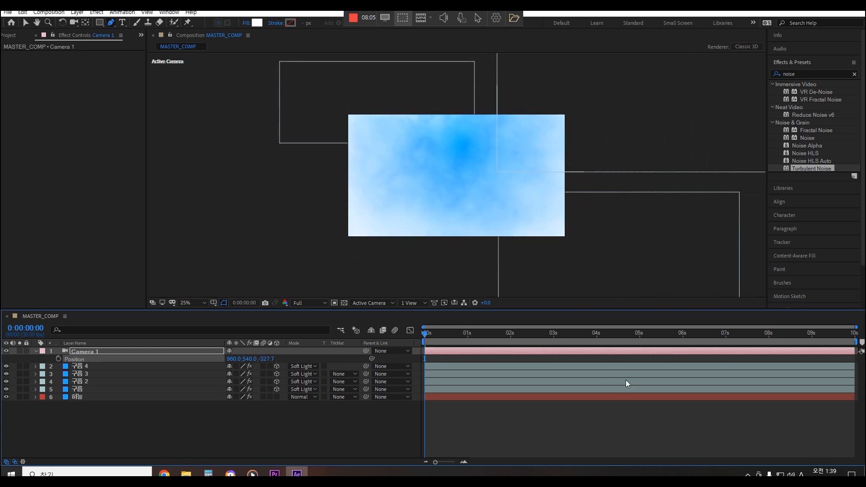
pyautogui.moveTo(266, 359); pyautogui.dragTo(2, 421)
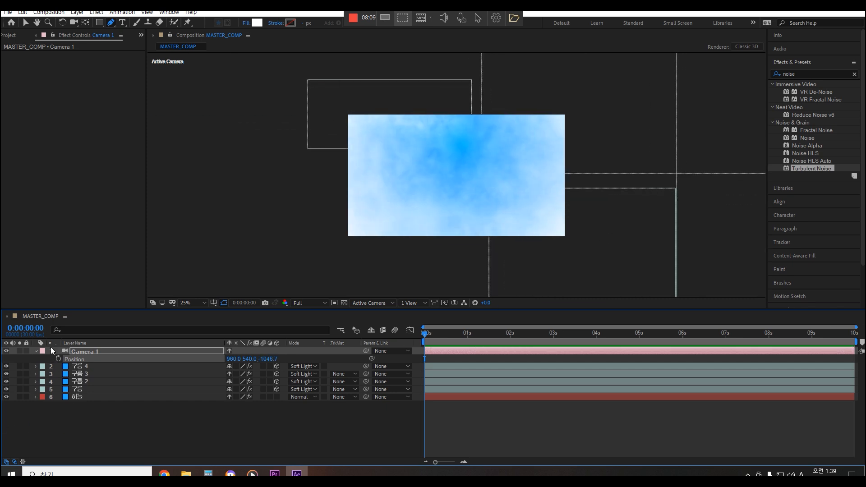
# Expand all transform properties of Camera 1 and reset them to their defaults
pyautogui.click(37, 351)
pyautogui.click(36, 351)
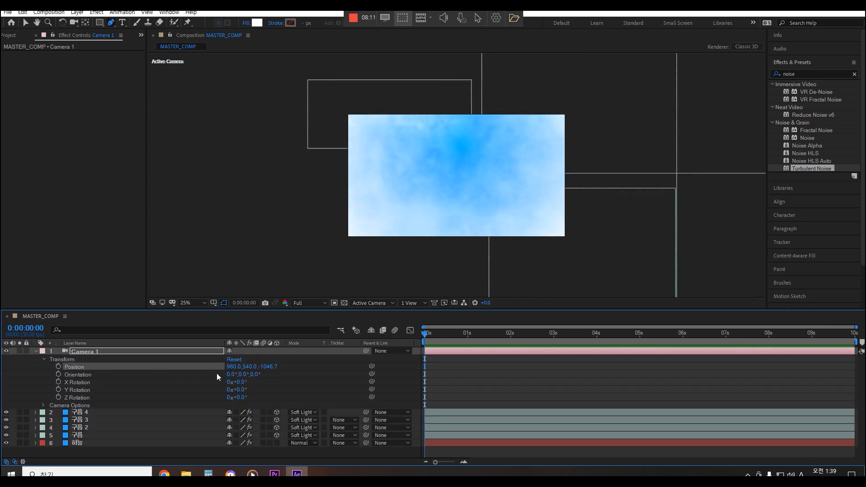
pyautogui.click(237, 361)
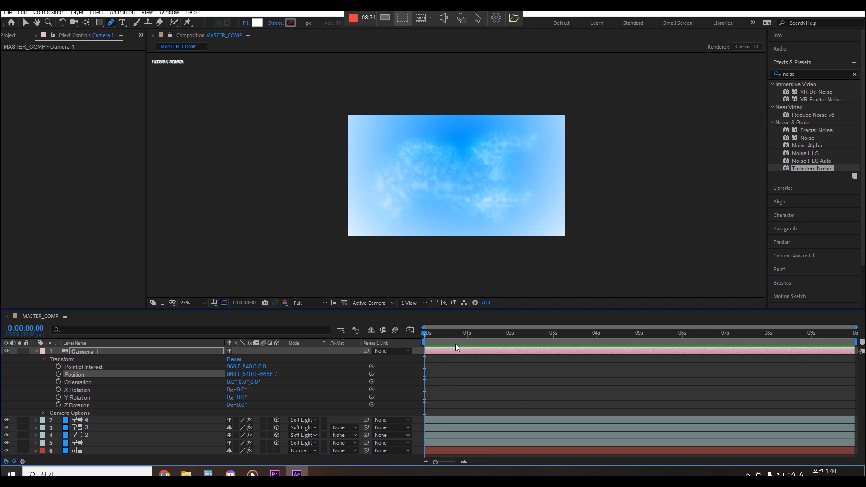
# Animate Camera 1's Position with a keyframe at 0:00:00:00 and a second one at 0:00:09:29 with Z set to 2000
pyautogui.click(58, 373)
pyautogui.moveTo(425, 333); pyautogui.dragTo(853, 333)
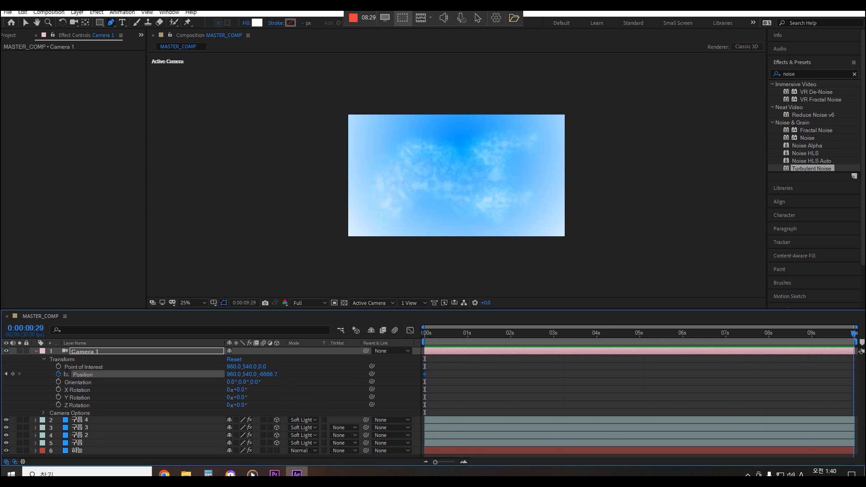
pyautogui.moveTo(276, 377); pyautogui.dragTo(861, 380)
pyautogui.click(264, 374)
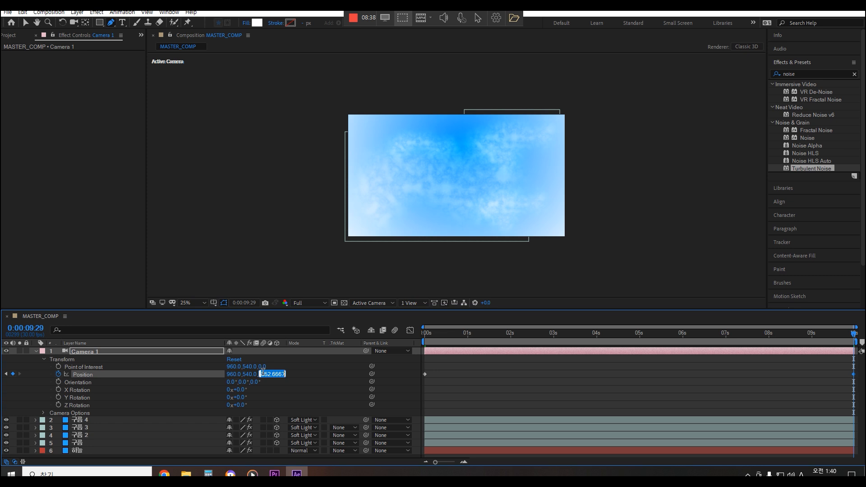
pyautogui.write('2000')
pyautogui.press('Return')
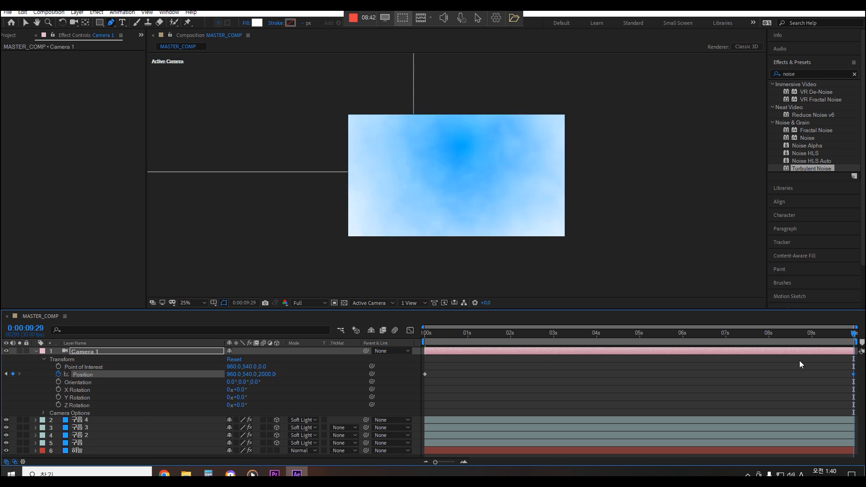
# Preview the camera move through the clouds from the start of the composition
pyautogui.press('Home')
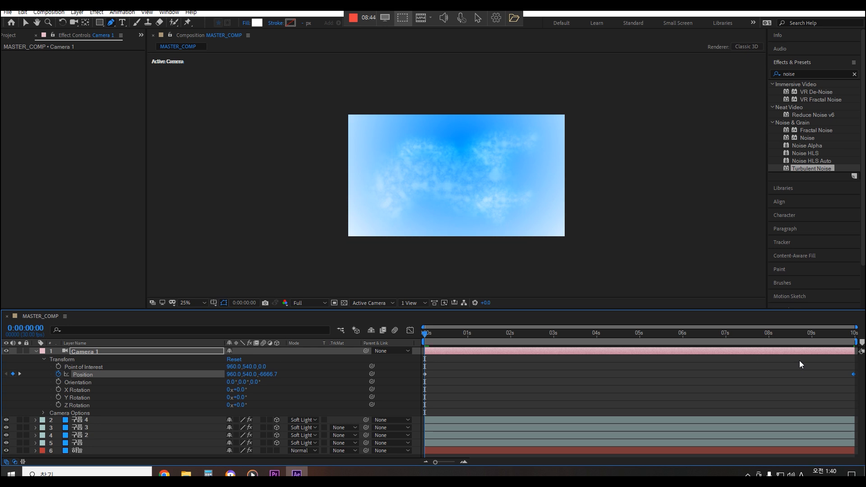
pyautogui.press('space')
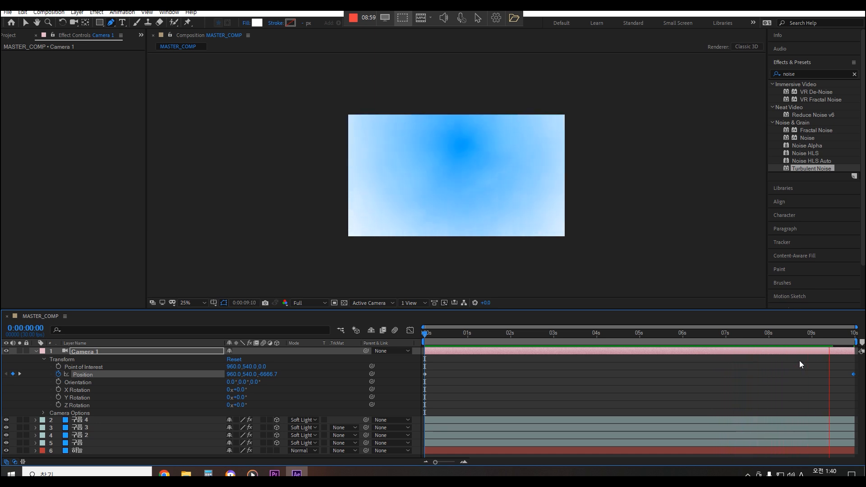
pyautogui.press('space')
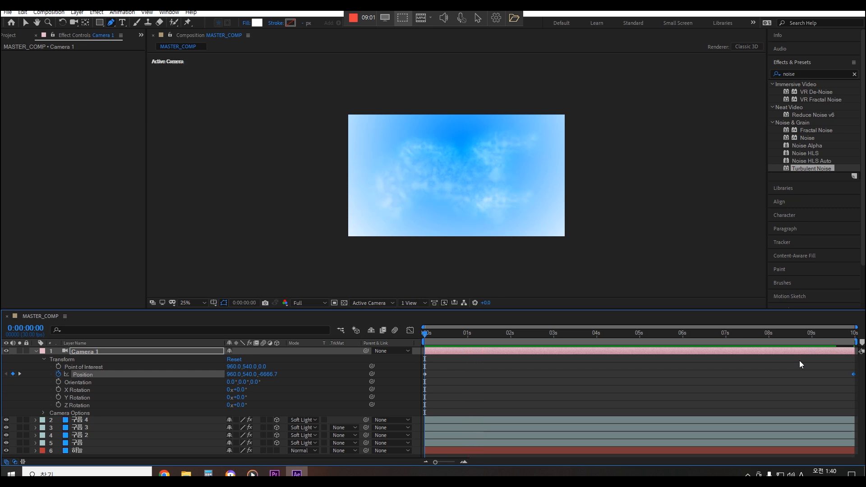
# Pre-compose the four cloud layers (구름 to 구름 4) into a new composition named 구름들
pyautogui.click(36, 351)
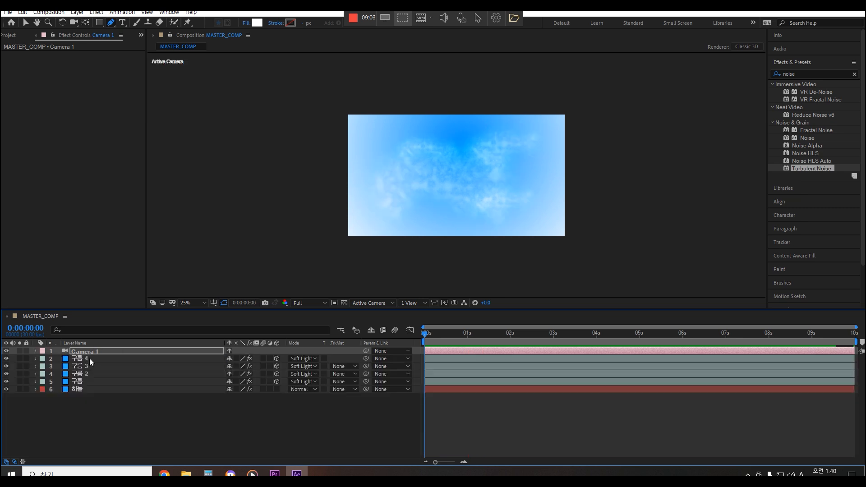
pyautogui.click(83, 359)
pyautogui.keyDown('shift'); pyautogui.click(79, 381); pyautogui.keyUp('shift')
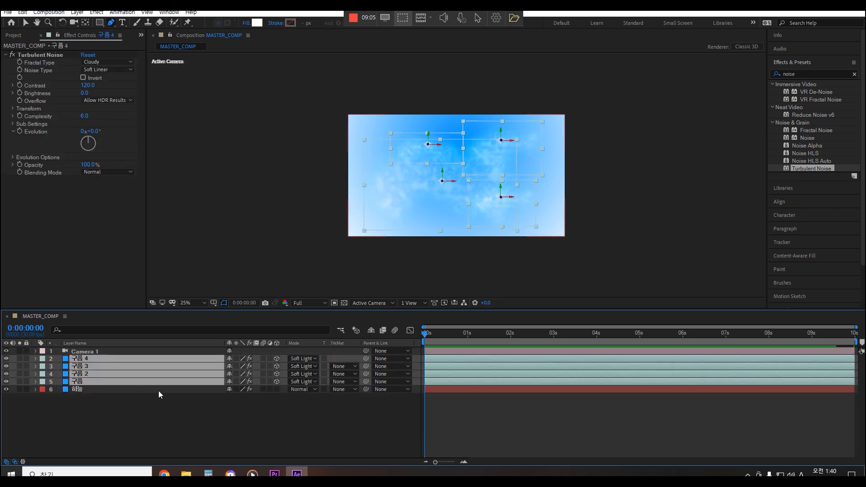
pyautogui.rightClick(91, 381)
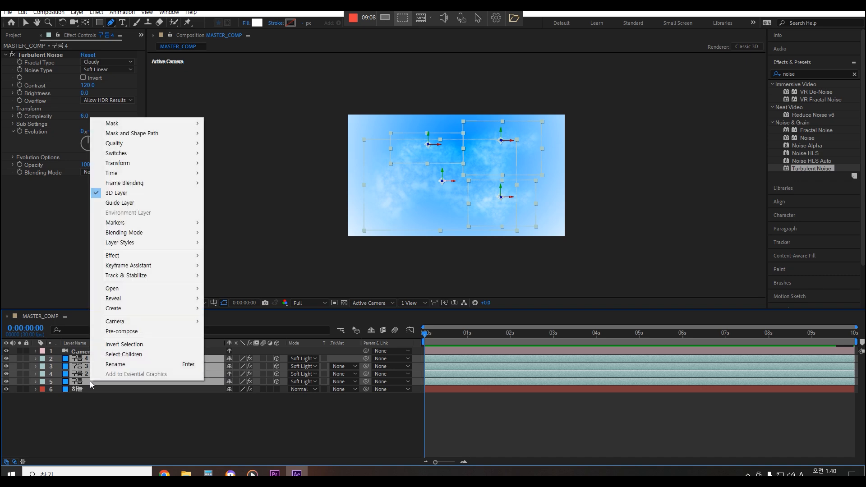
pyautogui.click(152, 334)
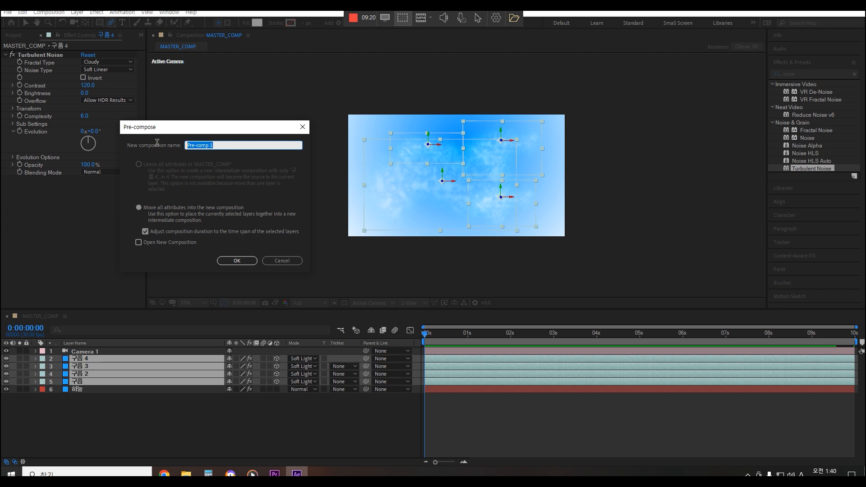
pyautogui.write('rnfm')
pyautogui.press('Hangul')
pyautogui.write('구름들')
pyautogui.press('Return')
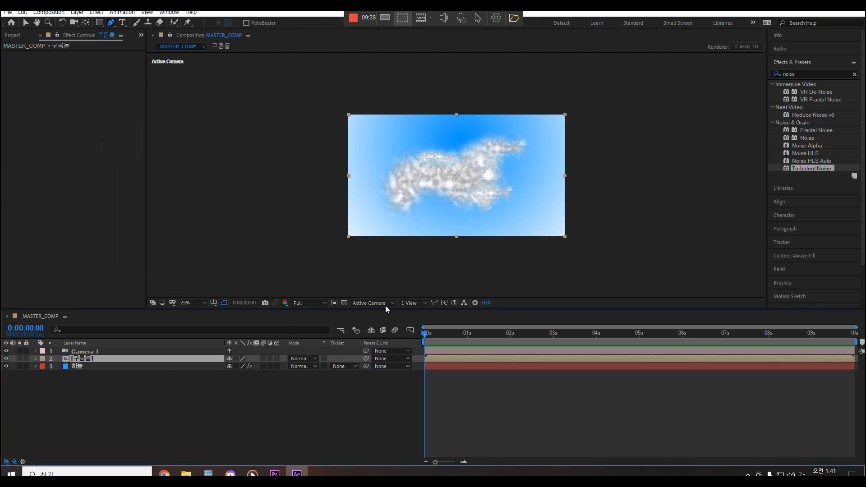
# Make the 구름들 layer 3D and set its blending mode to Soft Light
pyautogui.press('`')
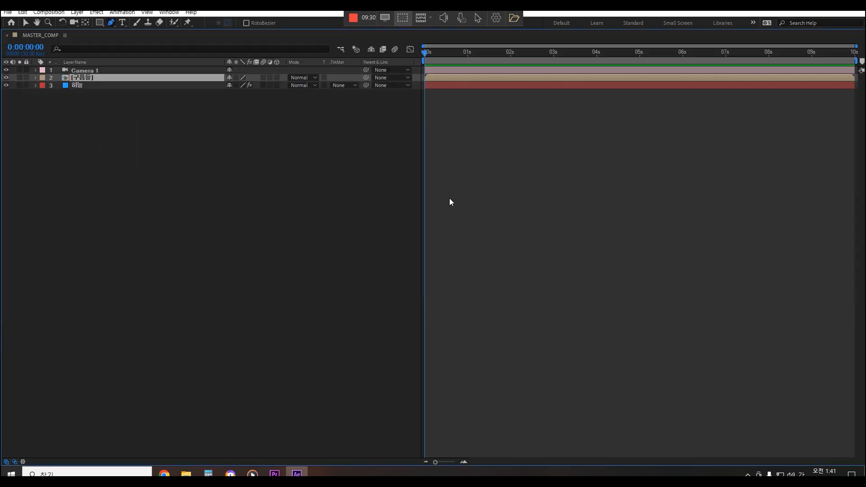
pyautogui.press('`')
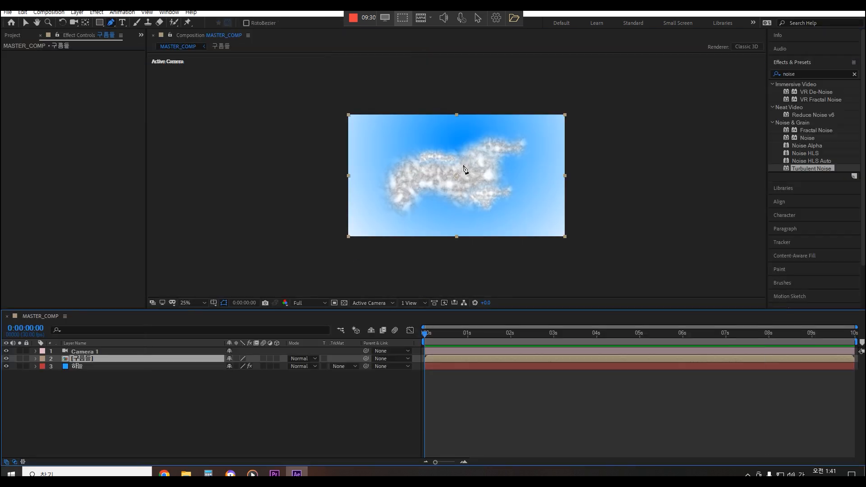
pyautogui.click(277, 359)
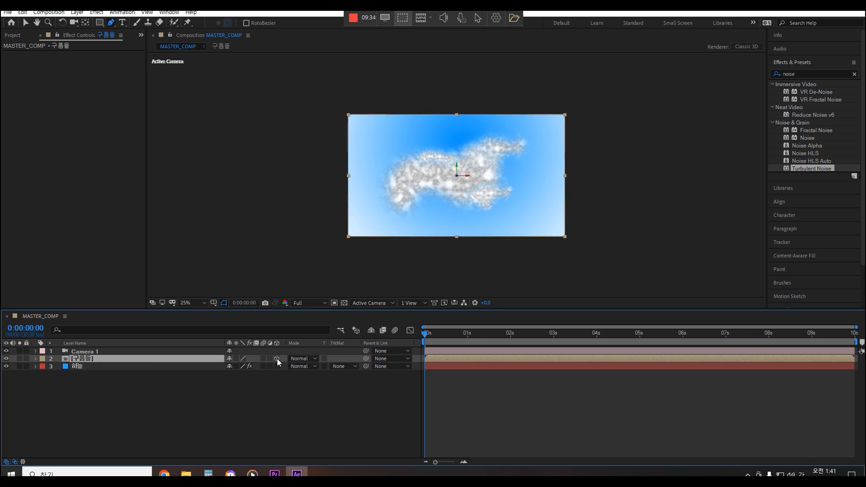
pyautogui.click(315, 359)
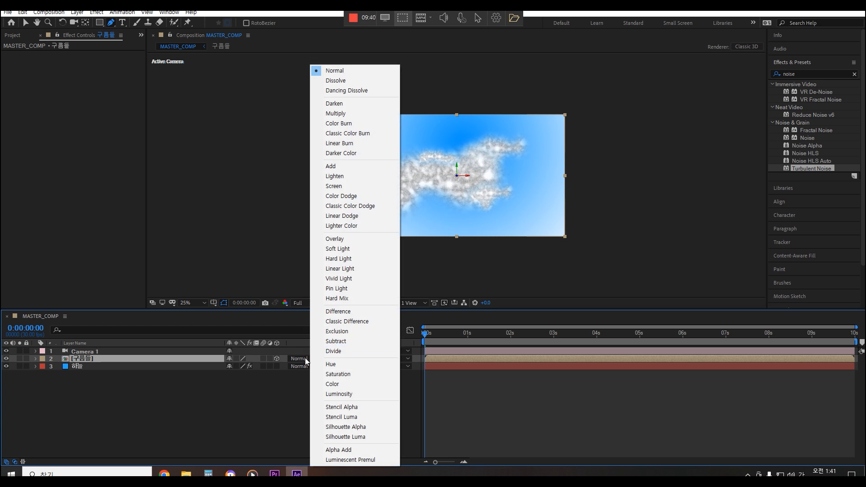
pyautogui.click(334, 251)
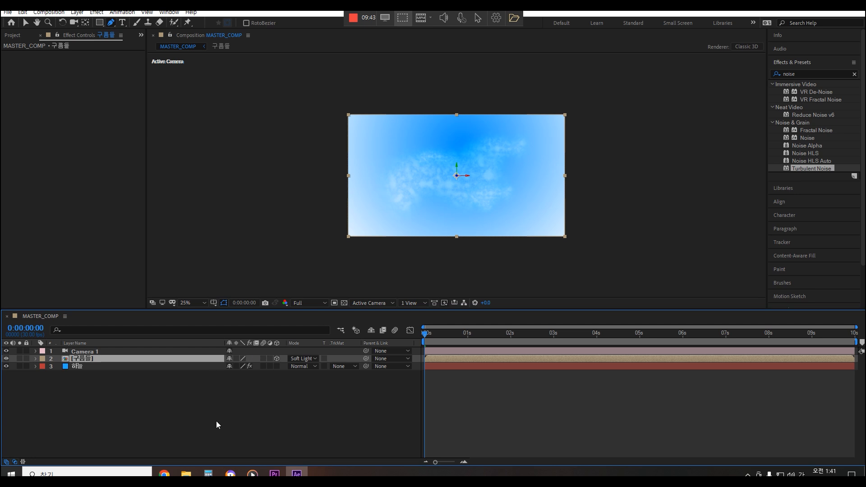
# Split the composition viewer into two horizontal views, with Top beside Camera 1
pyautogui.moveTo(426, 333); pyautogui.dragTo(415, 350)
pyautogui.click(412, 303)
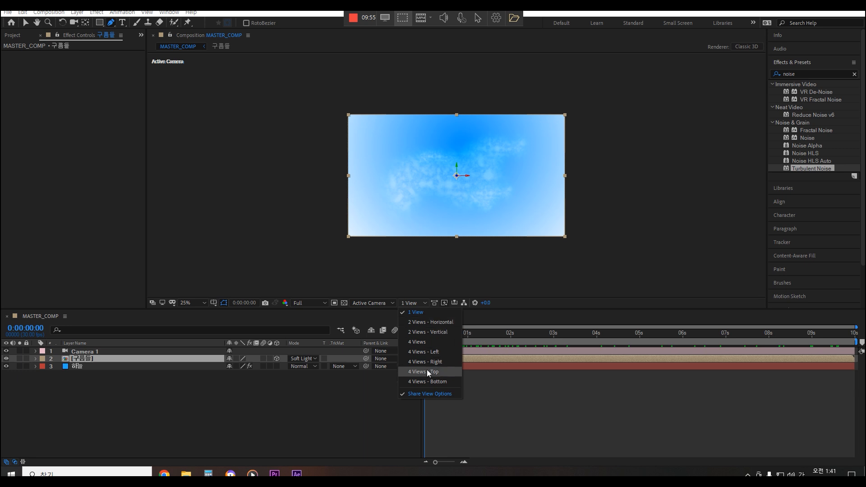
pyautogui.click(429, 322)
pyautogui.click(380, 303)
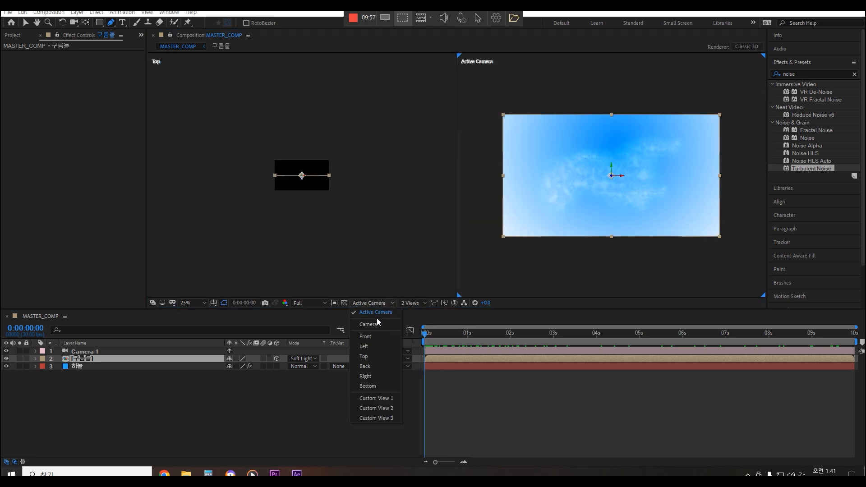
pyautogui.click(377, 325)
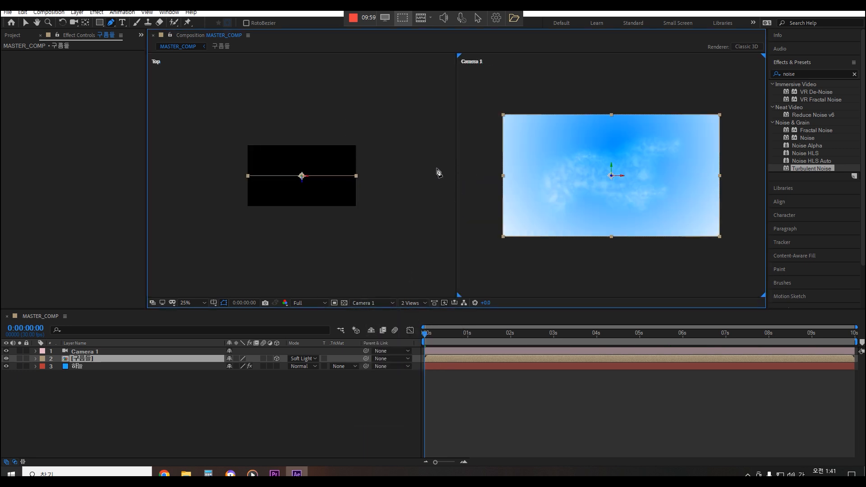
# Examine in the Top view how Camera 1 and the 구름들 layer are placed relative to each other
pyautogui.scroll(2, 300, 174)
pyautogui.scroll(-2, 298, 175)
pyautogui.scroll(2, 304, 174)
pyautogui.scroll(-5, 301, 173)
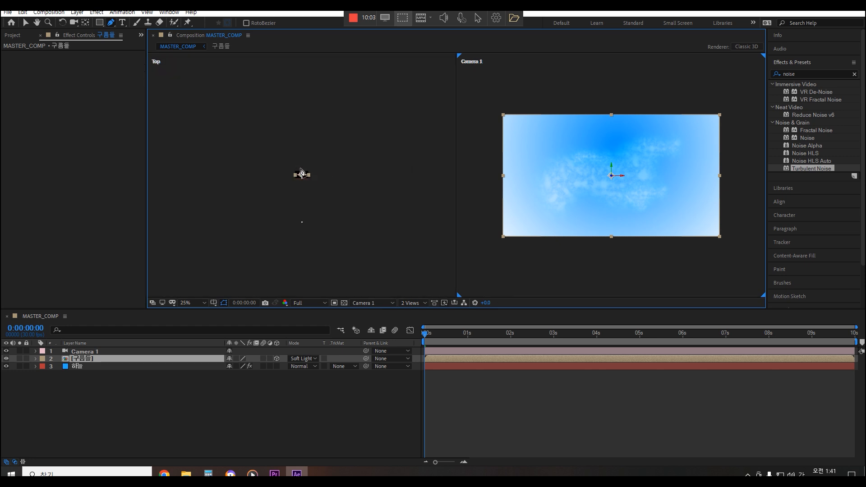
pyautogui.scroll(3, 300, 174)
pyautogui.click(124, 353)
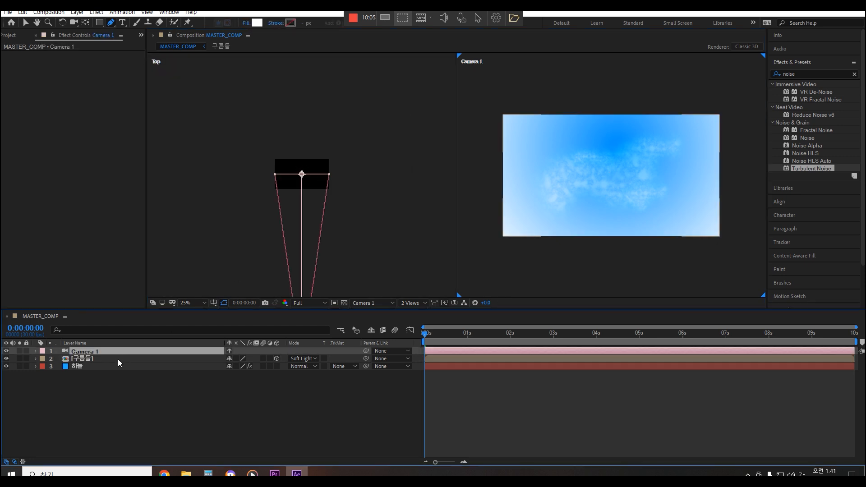
pyautogui.click(118, 358)
pyautogui.scroll(3, 298, 177)
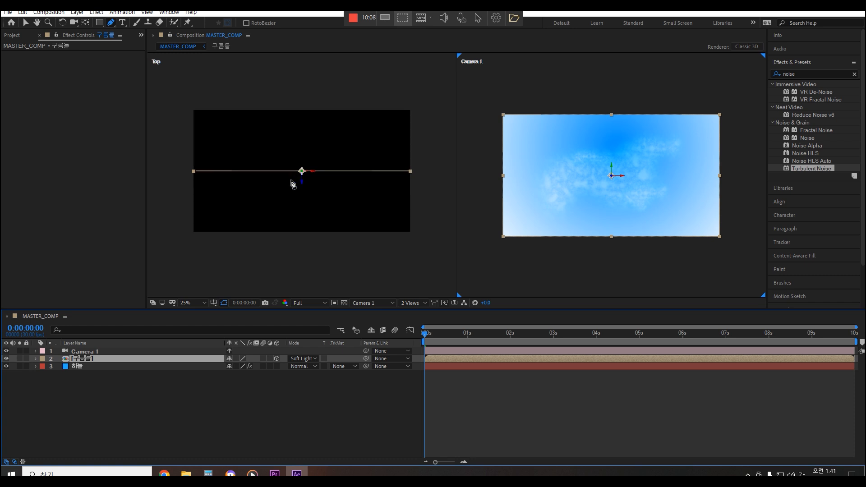
pyautogui.scroll(-2, 293, 184)
pyautogui.click(92, 351)
pyautogui.click(86, 359)
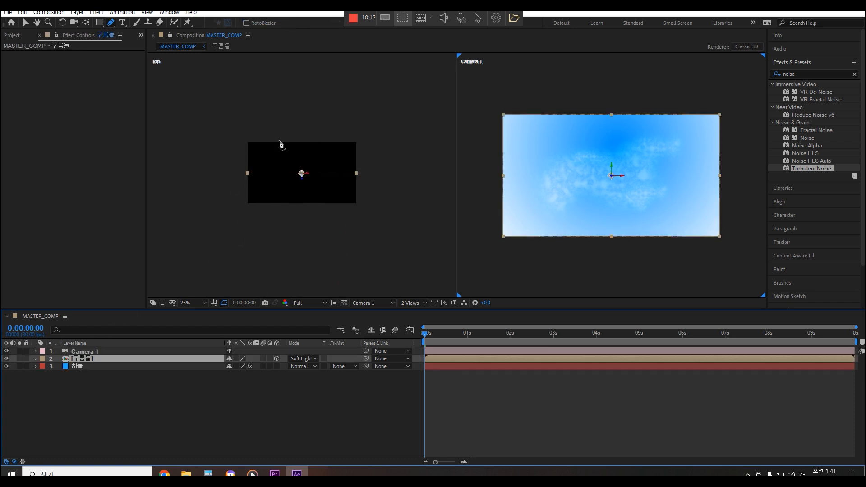
pyautogui.click(84, 352)
pyautogui.click(100, 358)
pyautogui.click(100, 352)
pyautogui.click(92, 359)
# Duplicate the 구름들 composition in the project and add 구름들 2 to MASTER_COMP directly below Camera 1
pyautogui.click(13, 35)
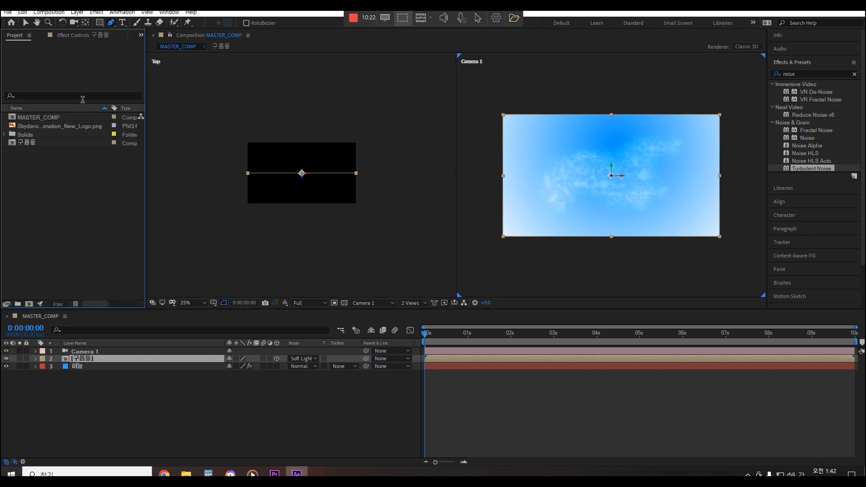
pyautogui.click(32, 144)
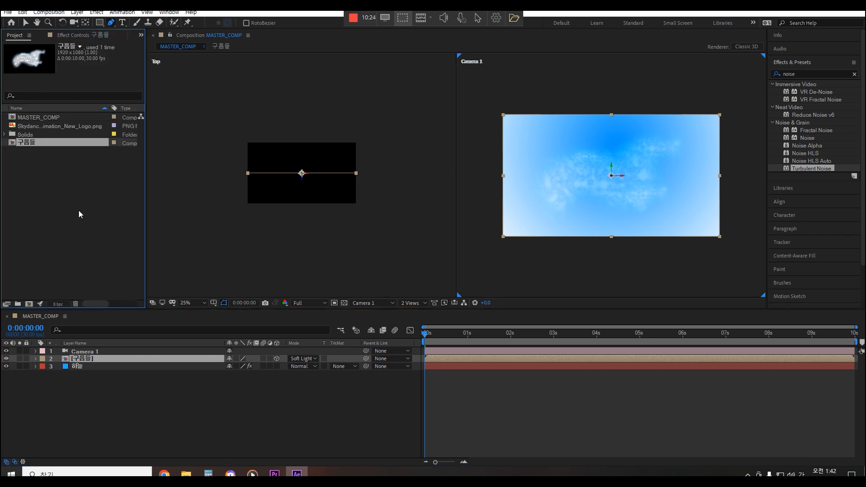
pyautogui.hotkey('ctrl', 'd')
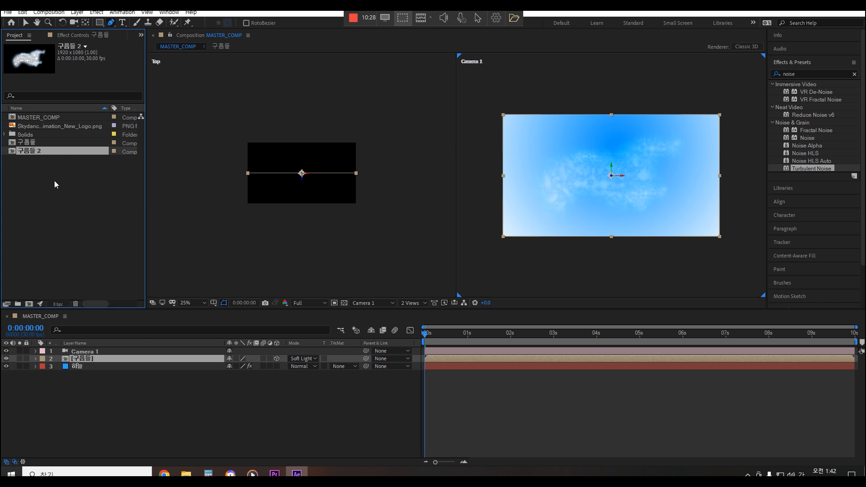
pyautogui.moveTo(66, 171); pyautogui.dragTo(115, 355)
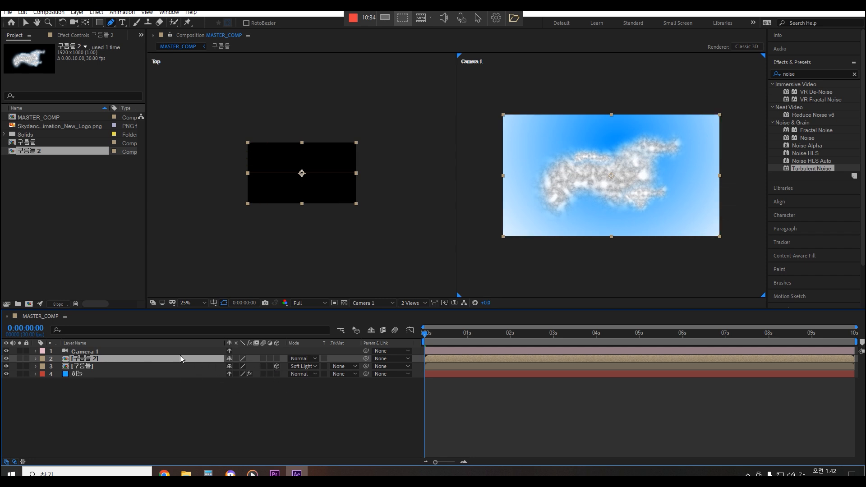
# Make the 구름들 2 layer 3D, reveal its Position and set its blending mode to Soft Light
pyautogui.click(277, 359)
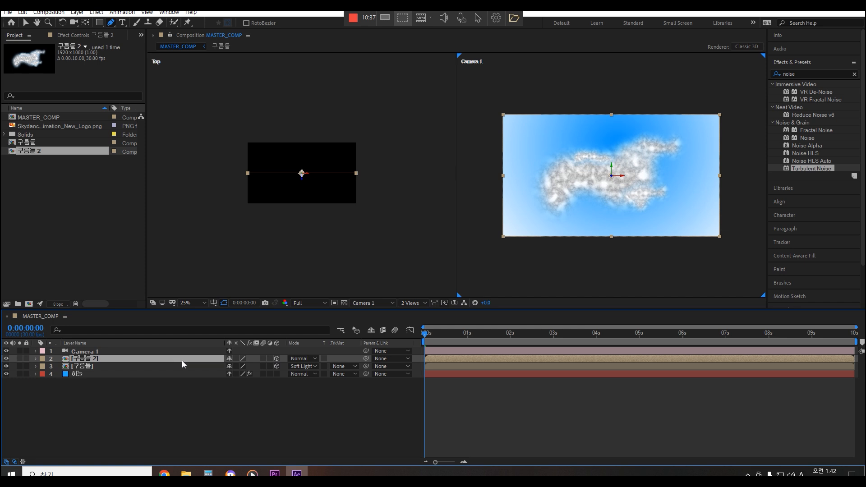
pyautogui.press('p')
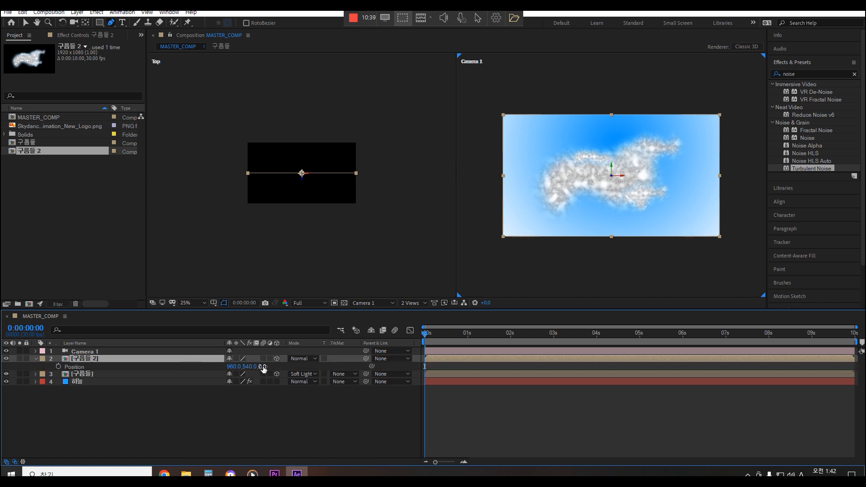
pyautogui.click(299, 359)
pyautogui.click(343, 248)
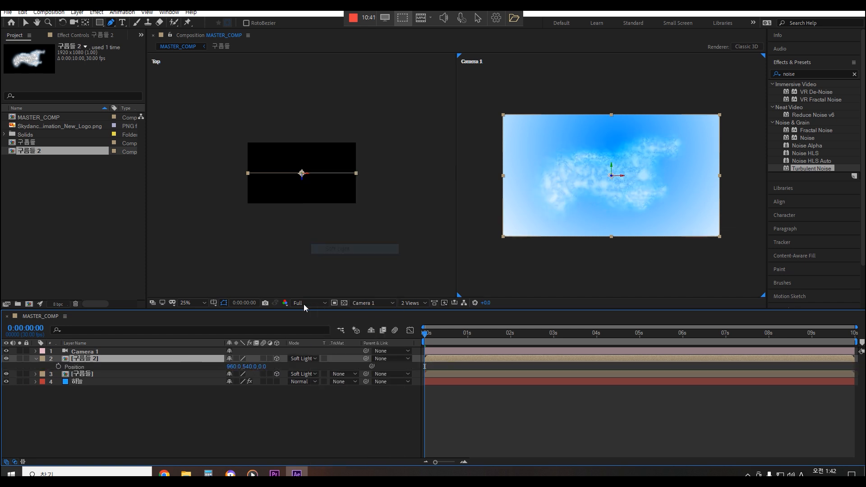
# Move the 구름들 2 layer up, to the left and far back in depth, to Position 65, -100, 5312
pyautogui.moveTo(234, 367); pyautogui.dragTo(58, 366)
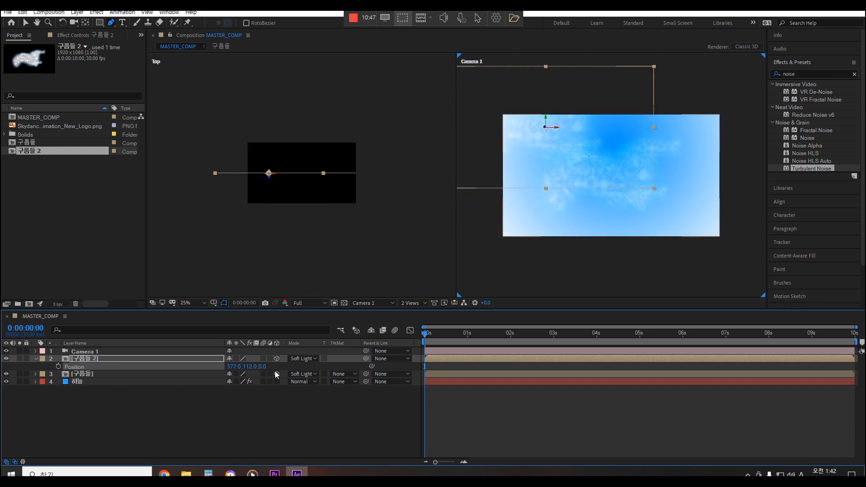
pyautogui.moveTo(263, 366); pyautogui.dragTo(362, 368)
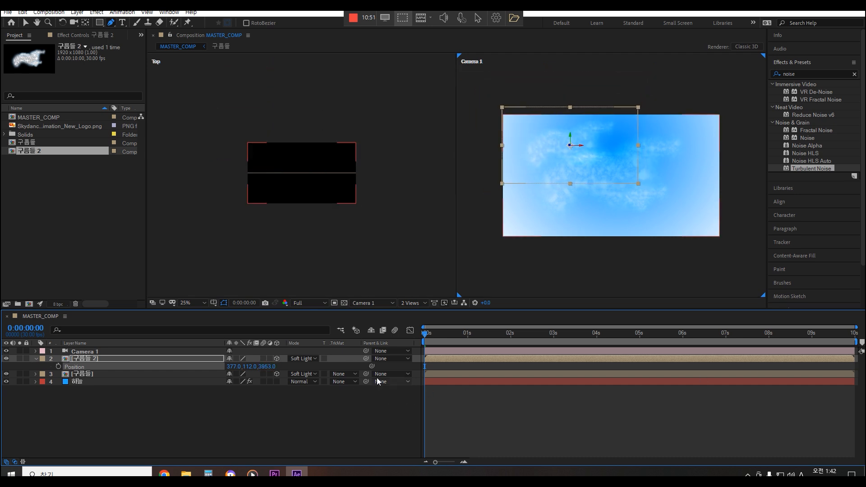
pyautogui.moveTo(235, 367); pyautogui.dragTo(100, 371)
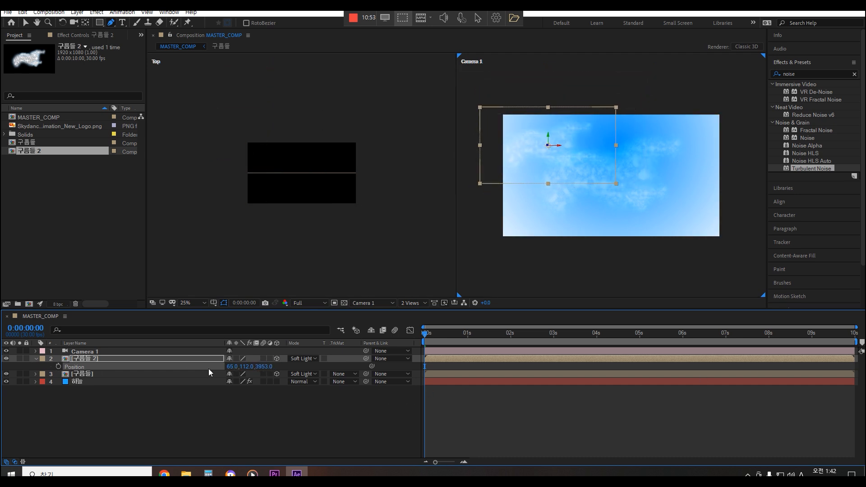
pyautogui.moveTo(249, 367); pyautogui.dragTo(843, 370)
pyautogui.click(94, 392)
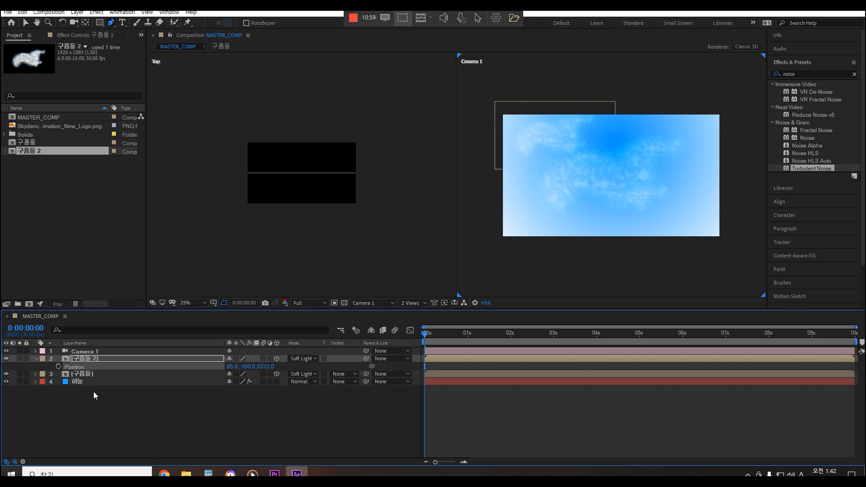
# Duplicate the 구름들 2 composition in the project and add 구름들 3 to MASTER_COMP directly below Camera 1
pyautogui.click(98, 358)
pyautogui.click(43, 170)
pyautogui.click(38, 151)
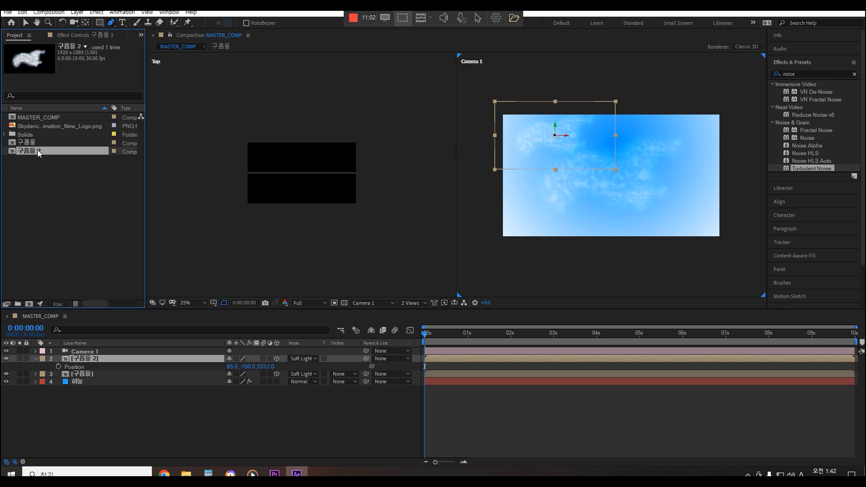
pyautogui.hotkey('ctrl', 'd')
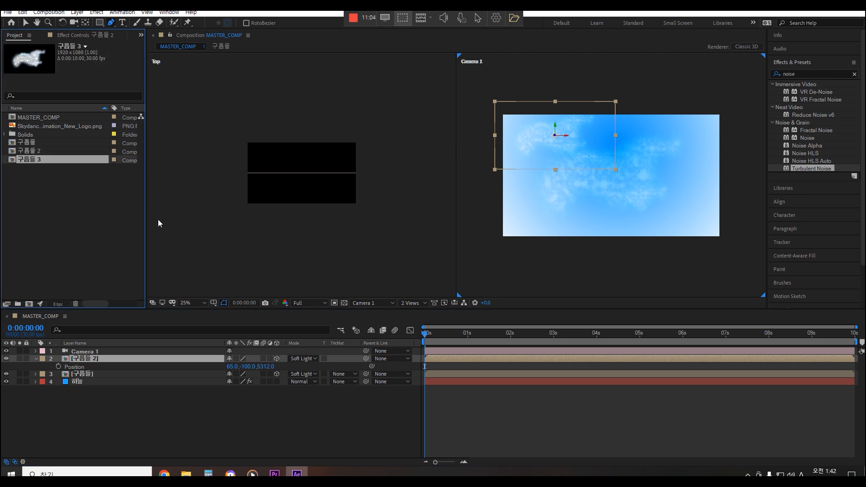
pyautogui.moveTo(45, 158); pyautogui.dragTo(116, 356)
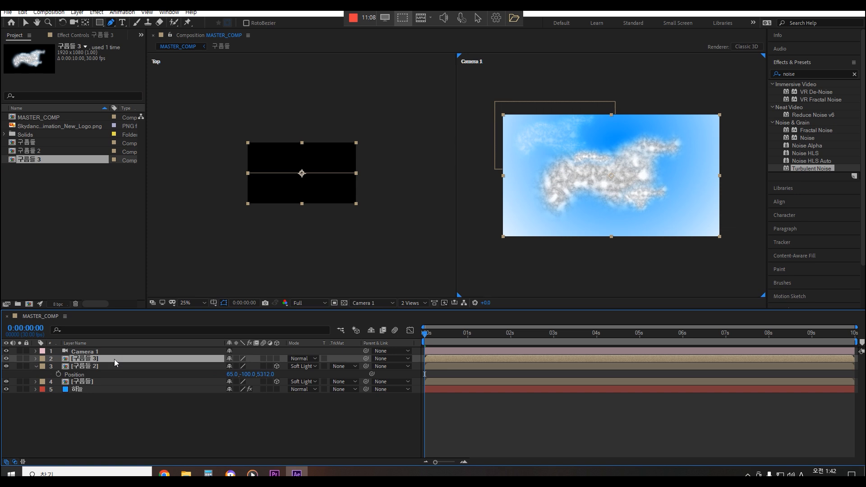
# Make the 구름들 3 layer 3D and move it to the frame's lower right at X 1360, Y 907
pyautogui.press('p')
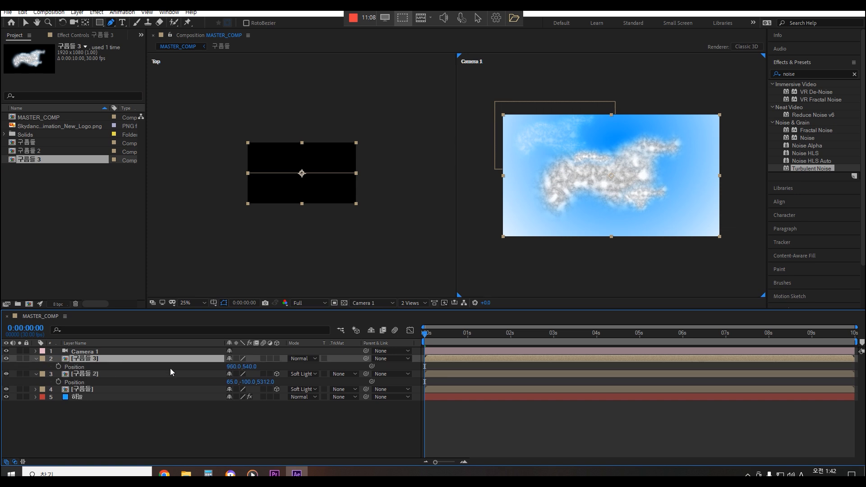
pyautogui.click(278, 359)
pyautogui.moveTo(235, 367); pyautogui.dragTo(262, 367)
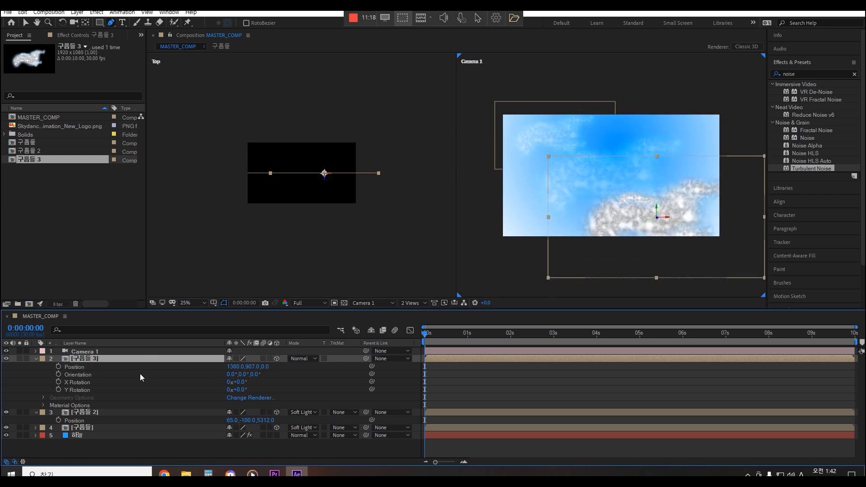
# Rotate the 구름들 3 layer to a Z orientation of 166° and bring it forward to Z position -764
pyautogui.moveTo(229, 376); pyautogui.dragTo(200, 376)
pyautogui.hotkey('ctrl', 'z')
pyautogui.moveTo(256, 375); pyautogui.dragTo(157, 357)
pyautogui.moveTo(266, 369); pyautogui.dragTo(217, 379)
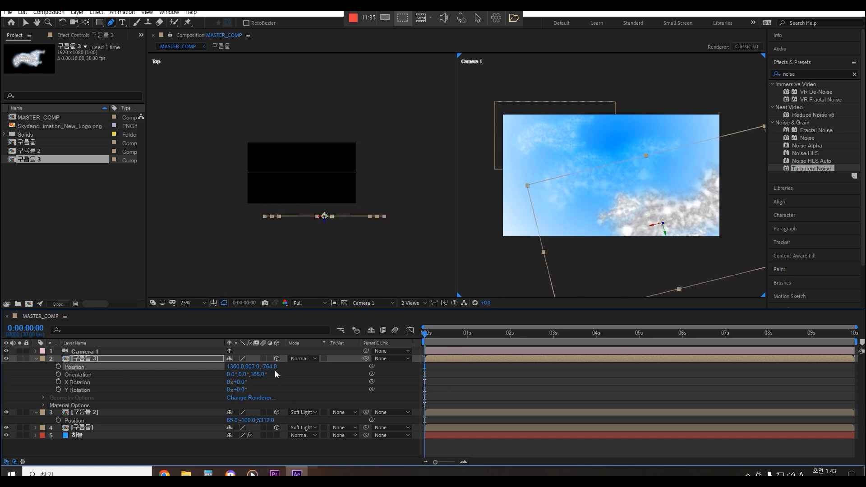
# Set the 구름들 3 layer's blending mode to Soft Light and preview the camera flight from the start
pyautogui.click(301, 360)
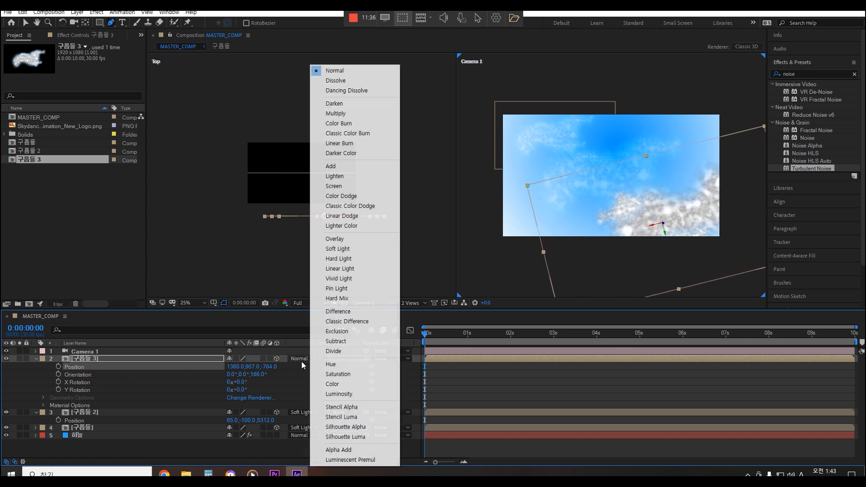
pyautogui.click(337, 249)
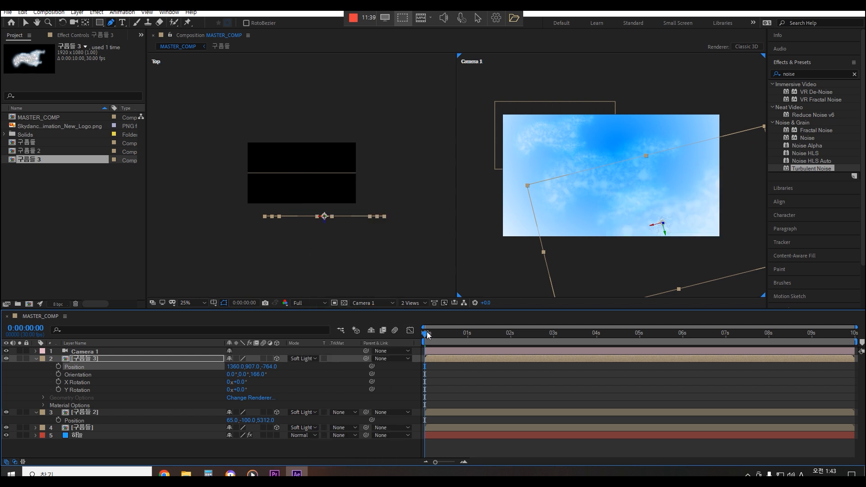
pyautogui.press('space')
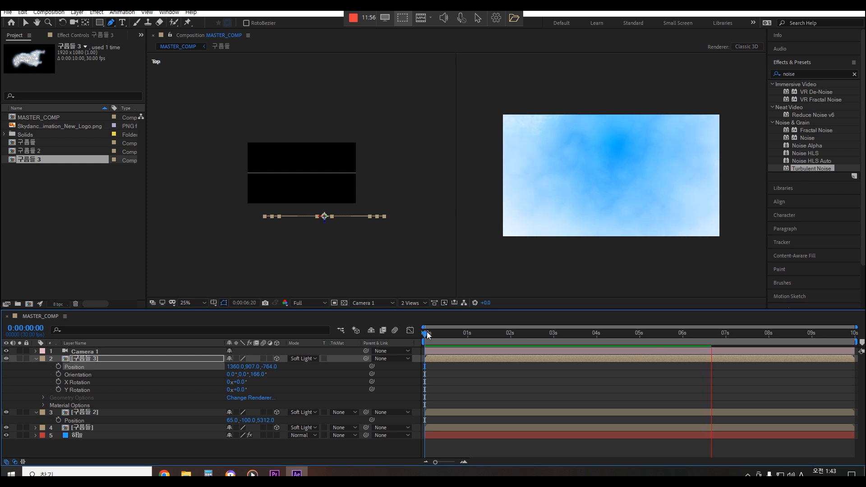
pyautogui.press('space')
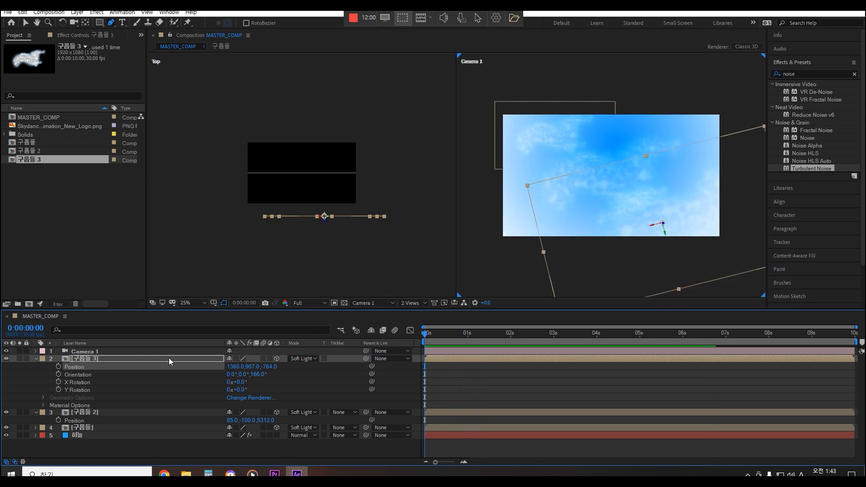
# Compare the depth placement of Camera 1 and the three cloud layers in the Top view
pyautogui.click(156, 352)
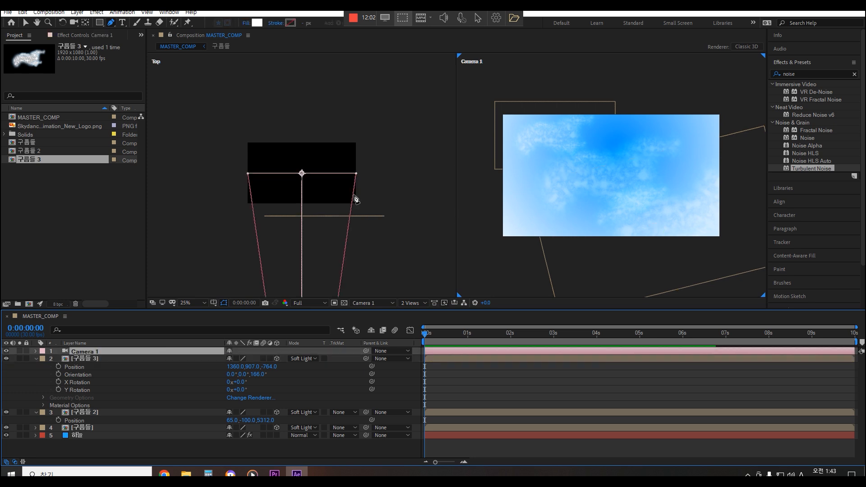
pyautogui.scroll(-6, 354, 200)
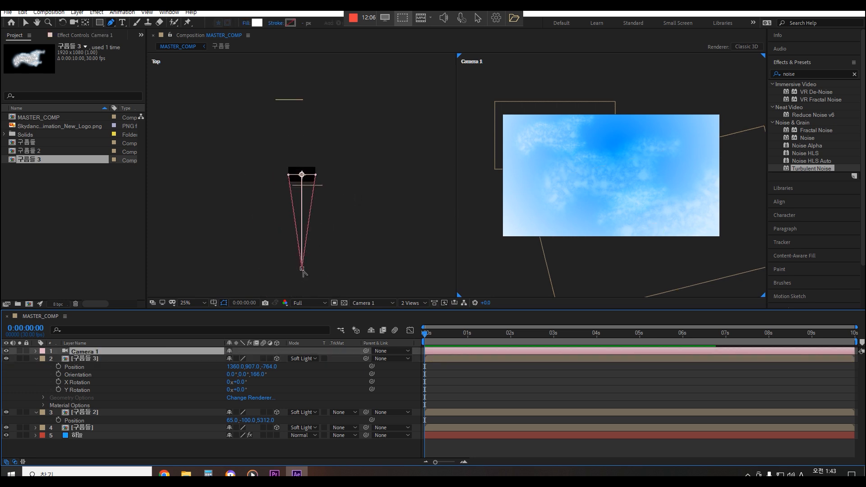
pyautogui.scroll(8, 329, 168)
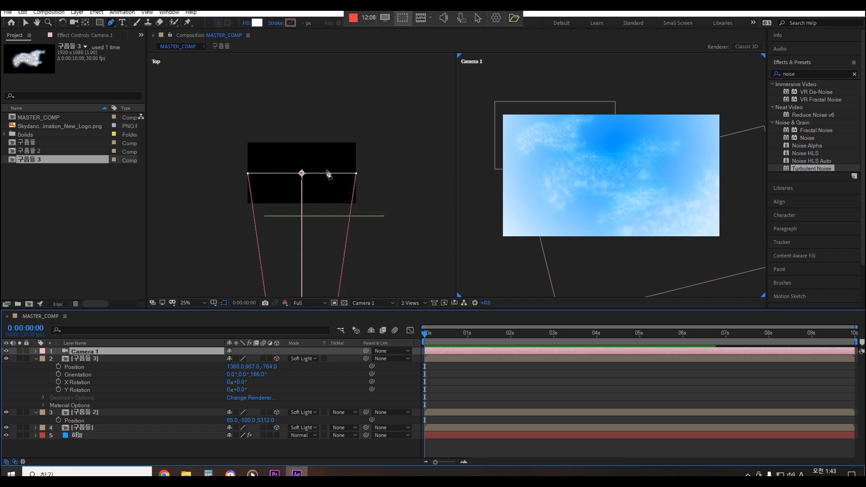
pyautogui.scroll(-4, 420, 247)
pyautogui.click(128, 359)
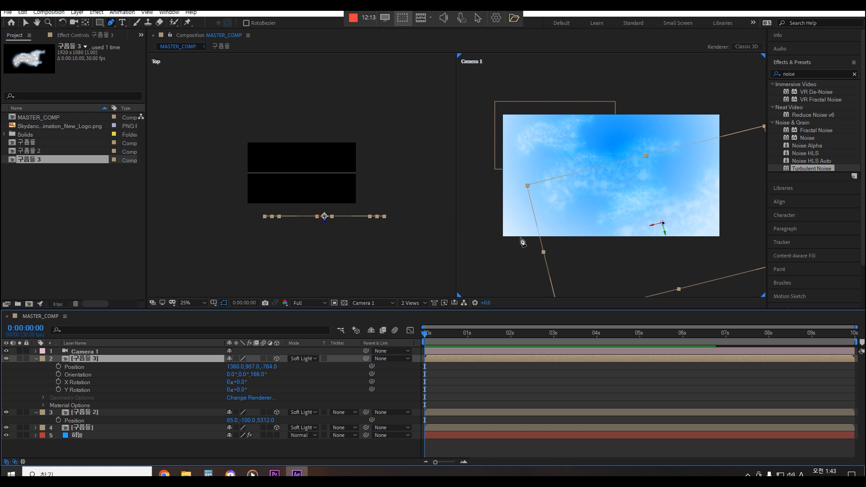
pyautogui.click(119, 411)
pyautogui.scroll(-4, 302, 163)
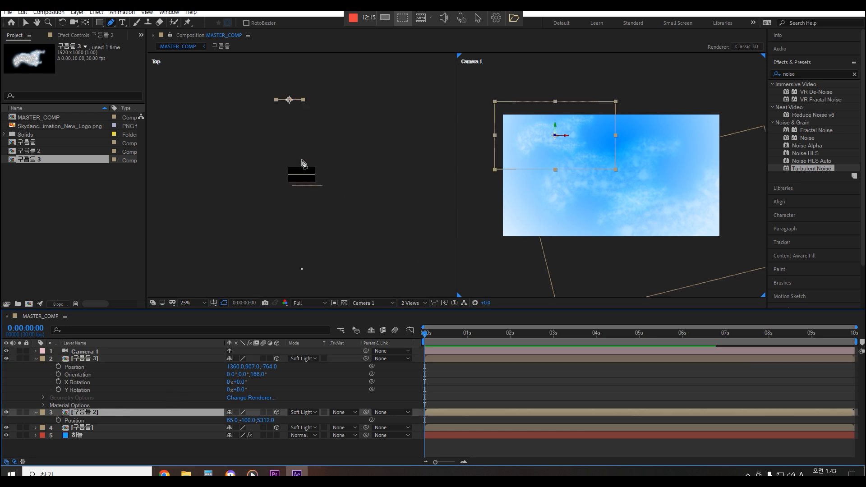
pyautogui.scroll(2, 331, 105)
pyautogui.scroll(-2, 311, 86)
pyautogui.scroll(4, 327, 154)
pyautogui.click(126, 429)
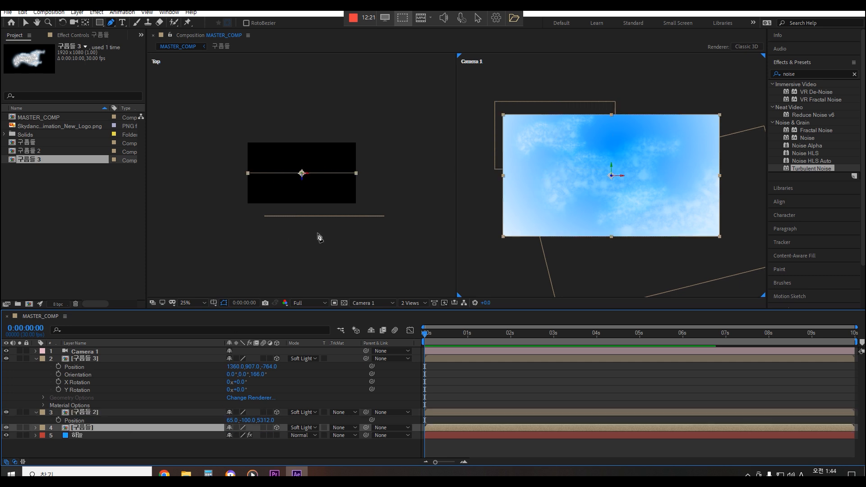
pyautogui.scroll(-4, 319, 162)
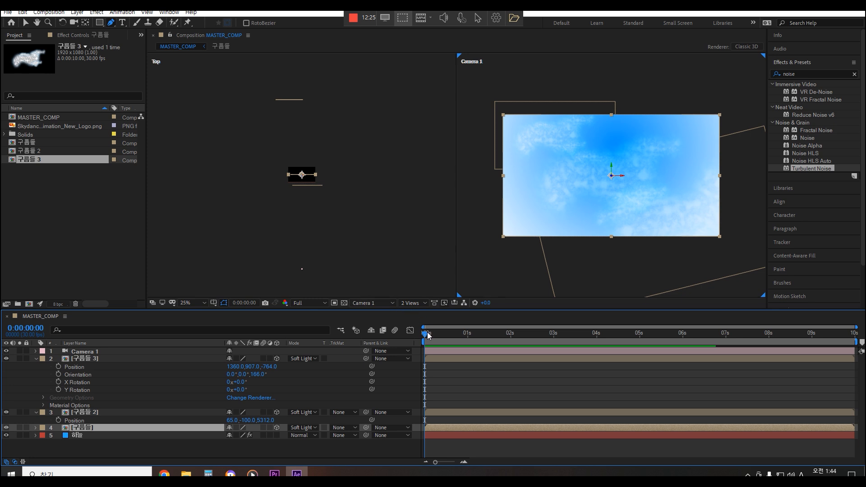
# Extend the end of Camera 1's motion path in the Top view past the 구름들 2 layer, to about Z 6832
pyautogui.moveTo(427, 333); pyautogui.dragTo(632, 336)
pyautogui.click(160, 351)
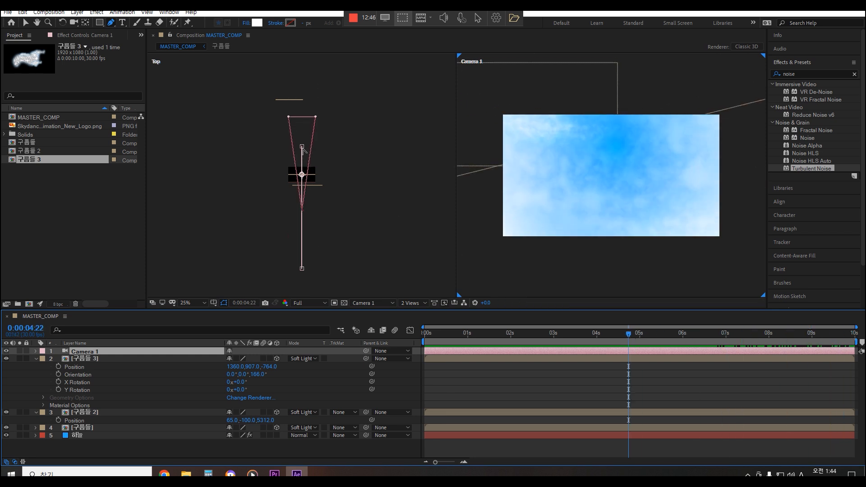
pyautogui.click(25, 23)
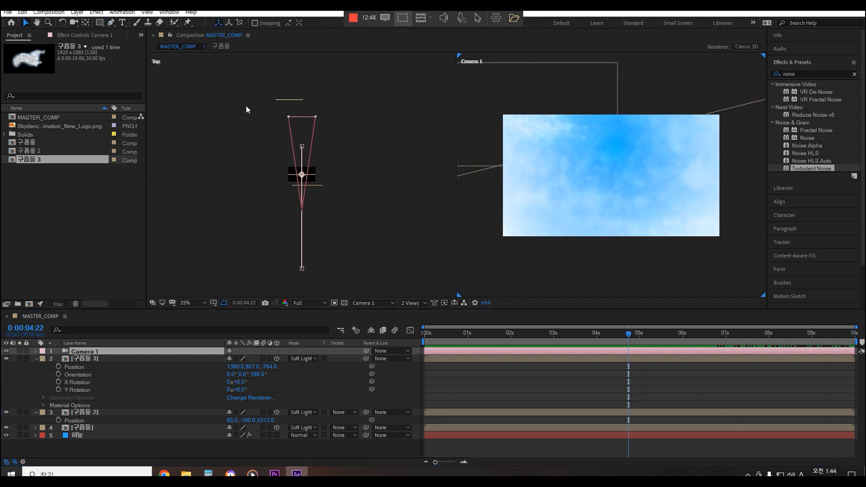
pyautogui.moveTo(305, 147); pyautogui.dragTo(306, 57)
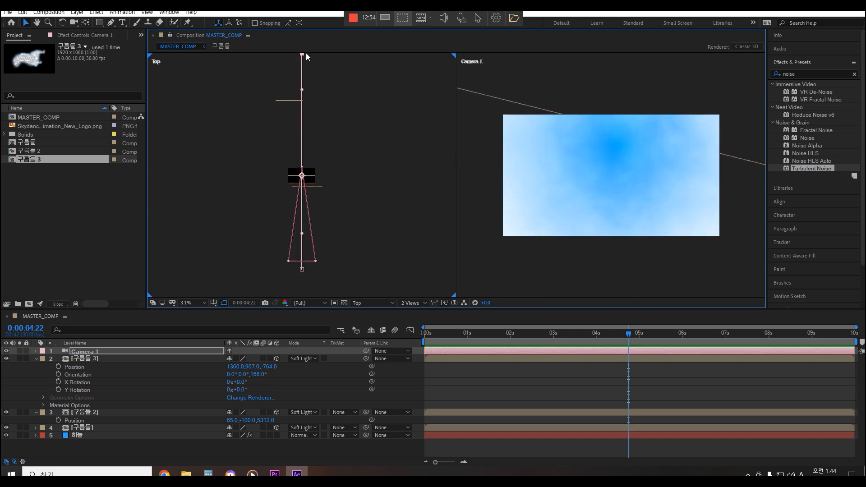
pyautogui.moveTo(301, 55); pyautogui.dragTo(302, 80)
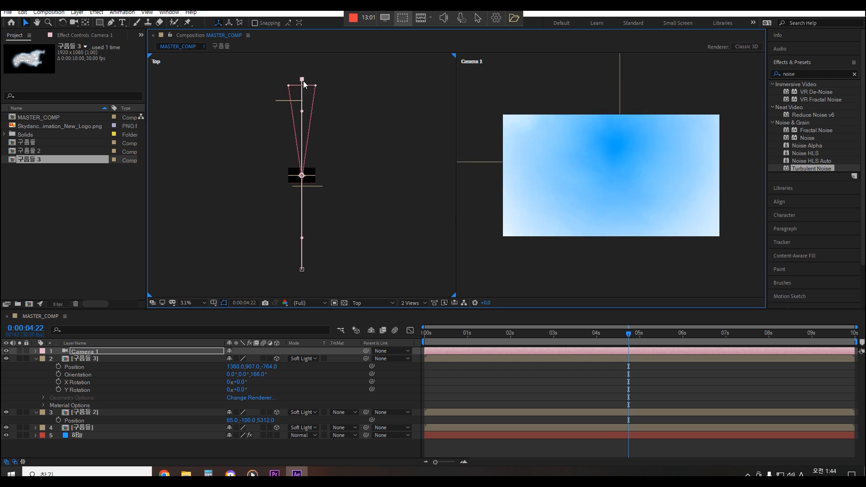
# Show Camera 1's Position keyframes and check the clouds around the middle of the flight, near the five-second mark
pyautogui.moveTo(630, 334); pyautogui.dragTo(643, 361)
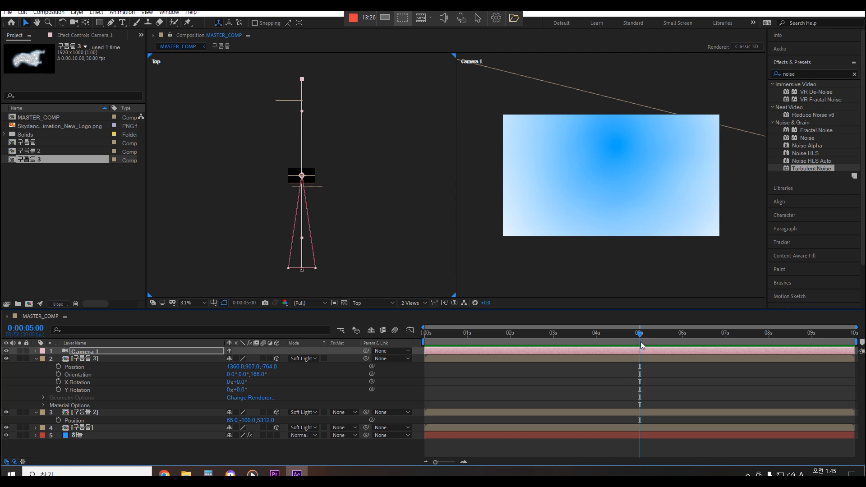
pyautogui.moveTo(640, 336); pyautogui.dragTo(665, 355)
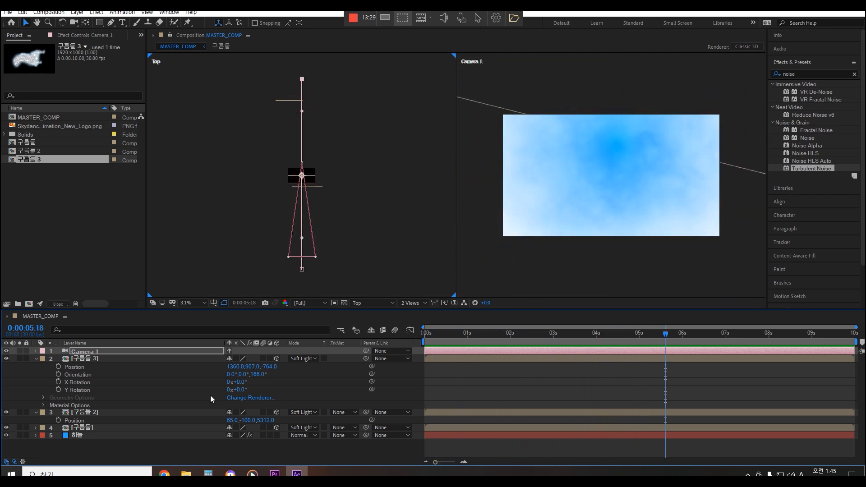
pyautogui.click(141, 351)
pyautogui.press('p')
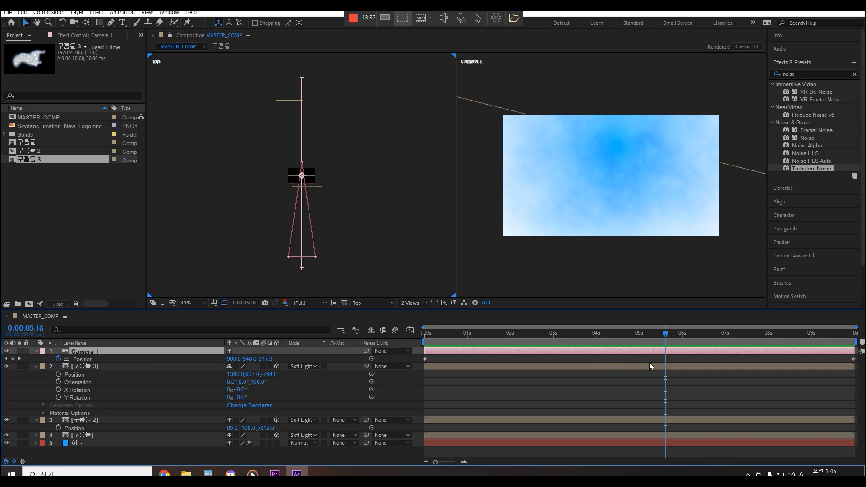
pyautogui.moveTo(668, 338); pyautogui.dragTo(644, 337)
pyautogui.moveTo(627, 339)
pyautogui.mouseDown()
pyautogui.moveTo(651, 323)
pyautogui.moveTo(608, 325)
pyautogui.moveTo(694, 317)
pyautogui.moveTo(598, 327)
pyautogui.moveTo(683, 327)
pyautogui.moveTo(632, 328)
pyautogui.mouseUp()
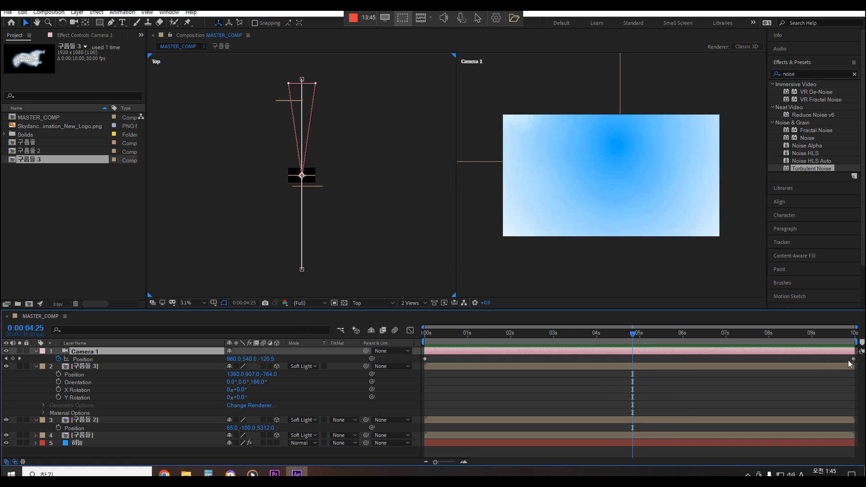
# Go to the last frame of MASTER_COMP and set the 구름들 3 layer's Z position to 0
pyautogui.click(854, 359)
pyautogui.moveTo(632, 336); pyautogui.dragTo(861, 349)
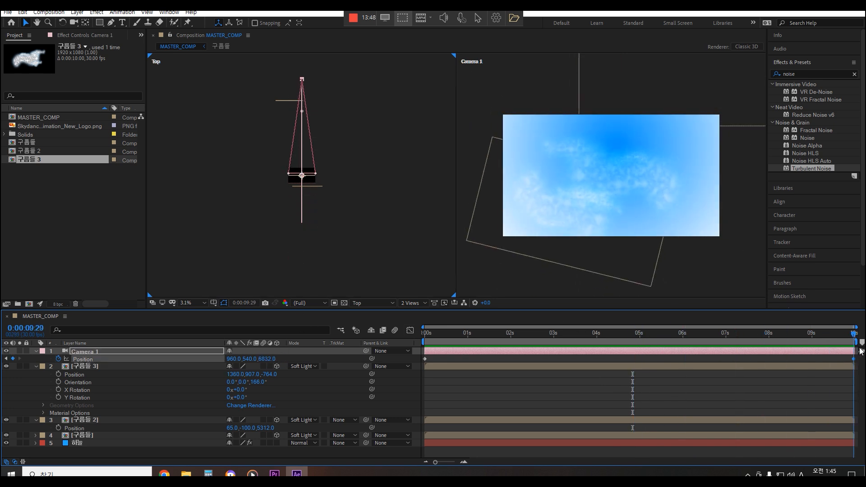
pyautogui.click(272, 374)
pyautogui.write('0')
pyautogui.press('Return')
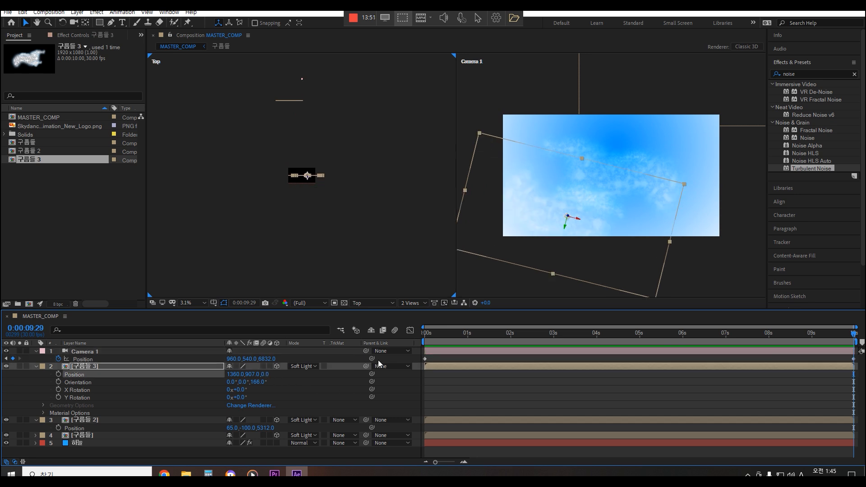
# Review the flight from start to end and set Camera 1's final Position keyframe to Z 0
pyautogui.moveTo(840, 331); pyautogui.dragTo(372, 372)
pyautogui.click(109, 353)
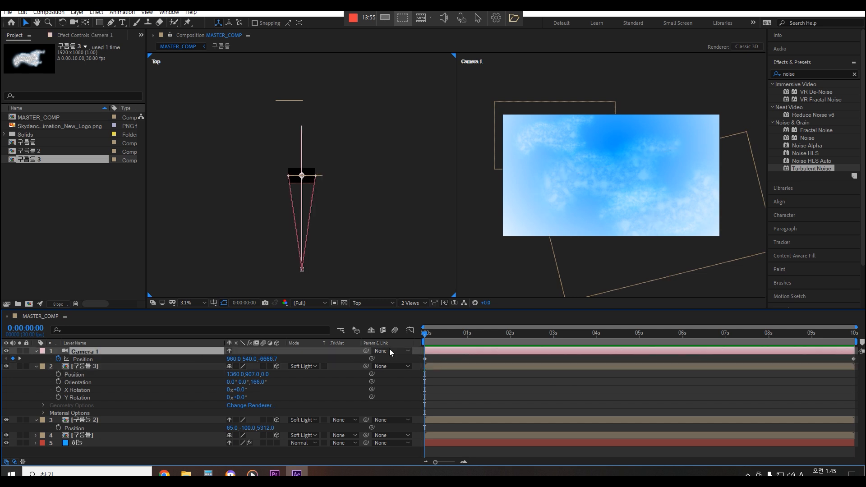
pyautogui.moveTo(425, 339); pyautogui.dragTo(857, 354)
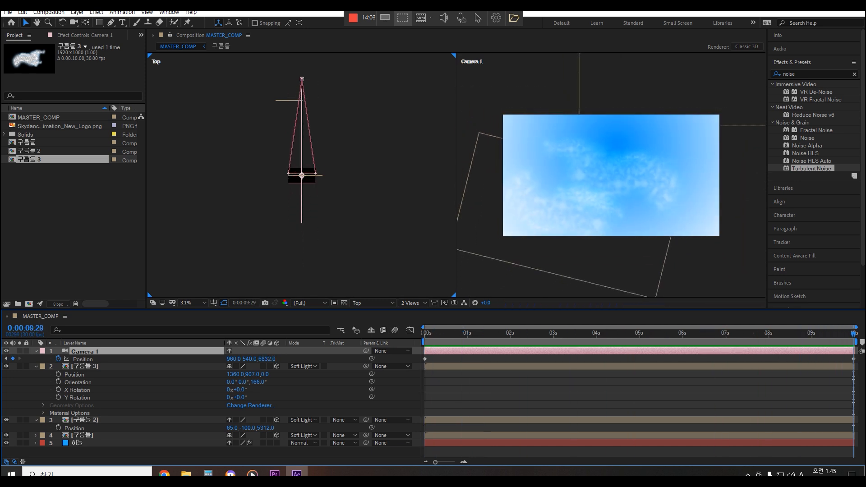
pyautogui.click(853, 359)
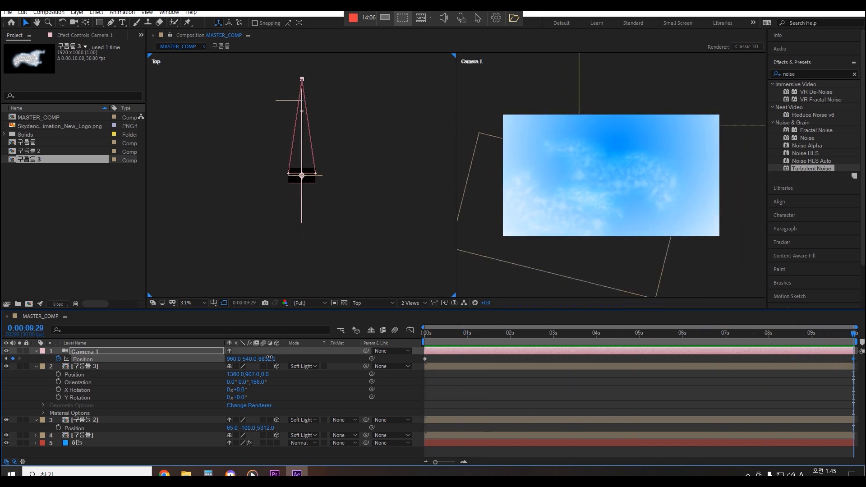
pyautogui.press('Return')
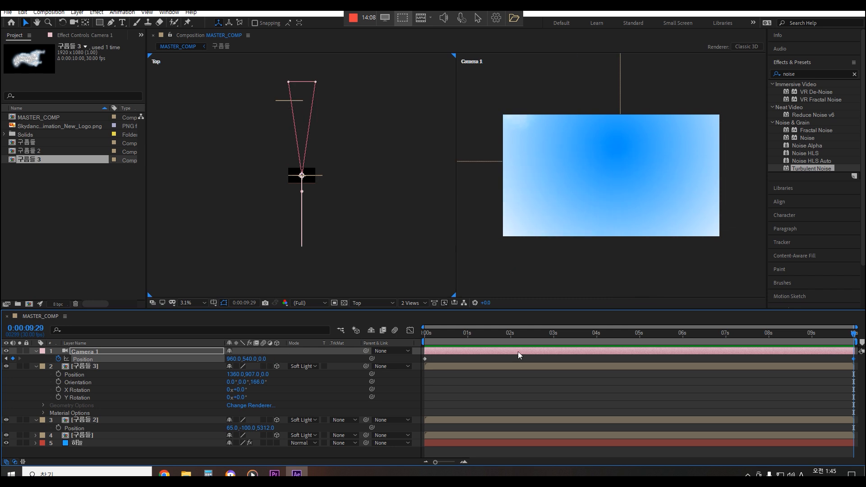
# Move the start of Camera 1's motion path forward in the Top view to about Z -5643 and return to the first frame
pyautogui.moveTo(849, 339); pyautogui.dragTo(481, 361)
pyautogui.scroll(-1, 342, 234)
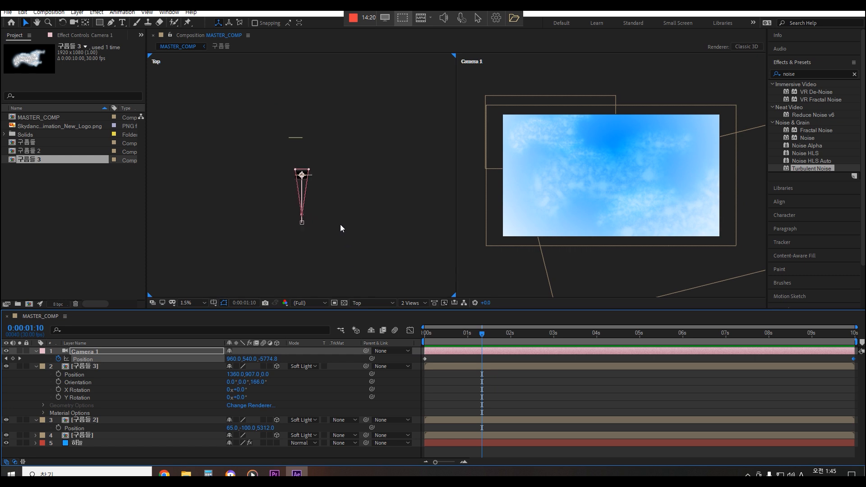
pyautogui.scroll(1, 340, 225)
pyautogui.moveTo(301, 270)
pyautogui.mouseDown()
pyautogui.moveTo(305, 360)
pyautogui.moveTo(288, 451)
pyautogui.moveTo(289, 325)
pyautogui.moveTo(290, 342)
pyautogui.moveTo(303, 256)
pyautogui.mouseUp()
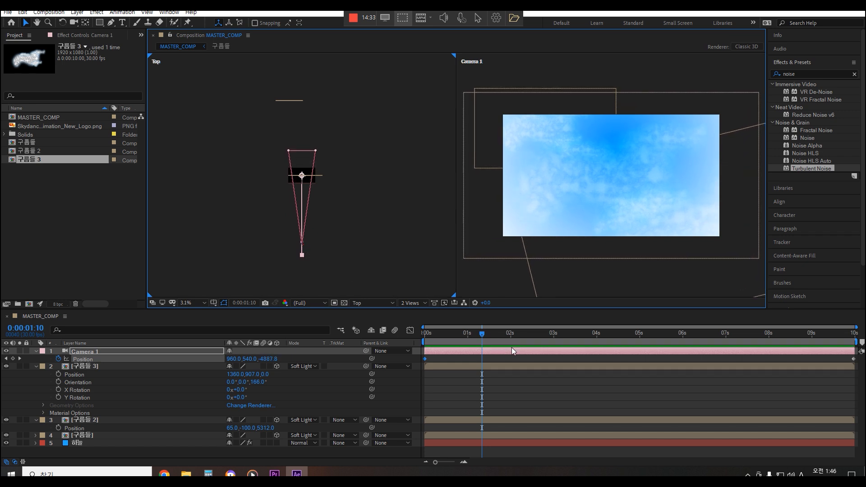
pyautogui.click(348, 367)
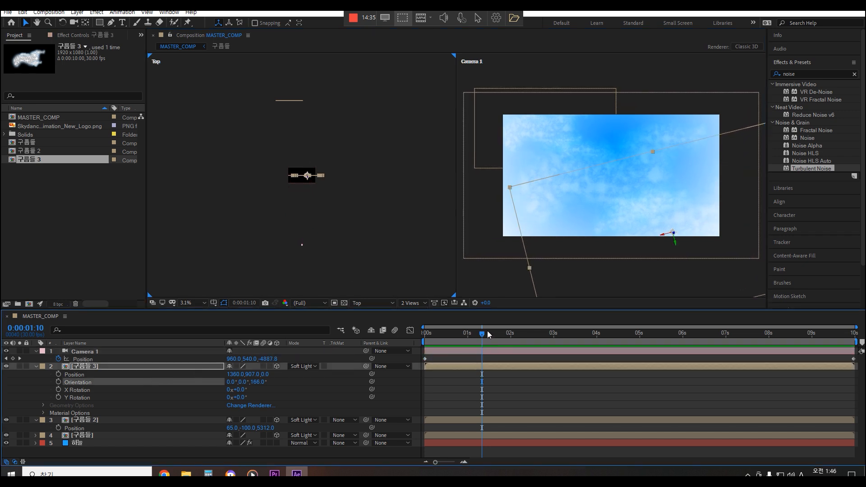
pyautogui.moveTo(482, 334); pyautogui.dragTo(374, 364)
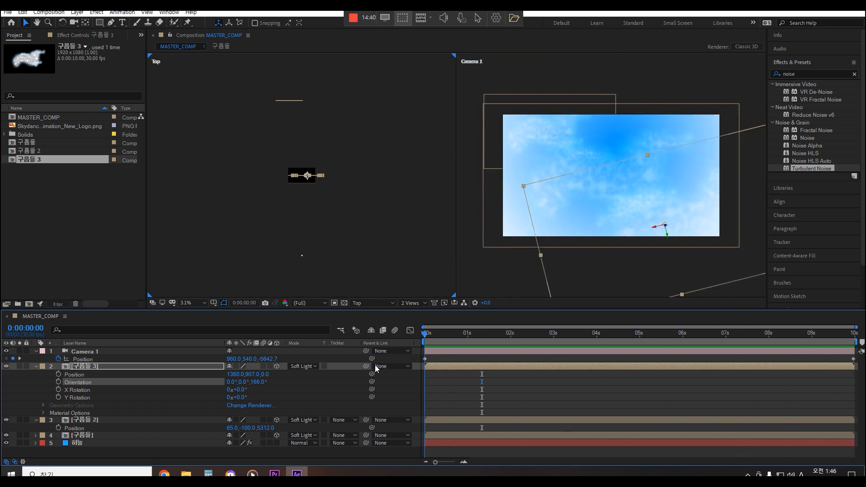
# Collapse the layer properties and add Skydance_Animation_New_Logo.png to MASTER_COMP above Camera 1
pyautogui.click(36, 352)
pyautogui.click(36, 359)
pyautogui.click(37, 366)
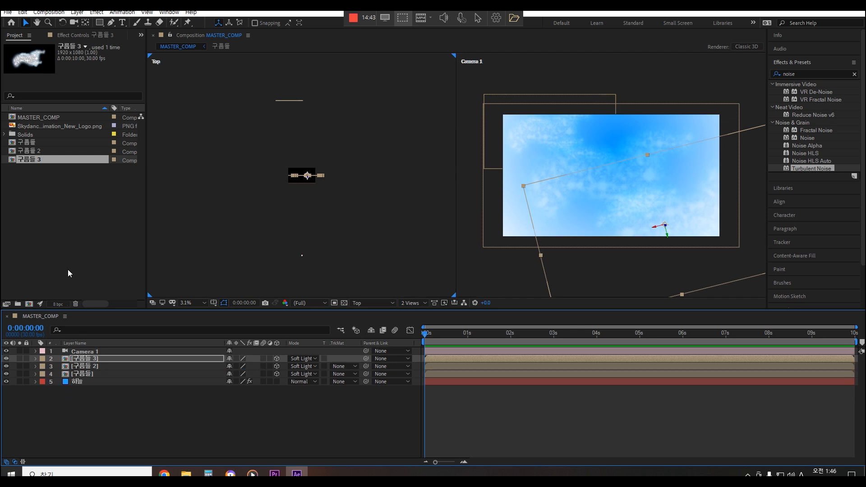
pyautogui.click(75, 225)
pyautogui.click(27, 126)
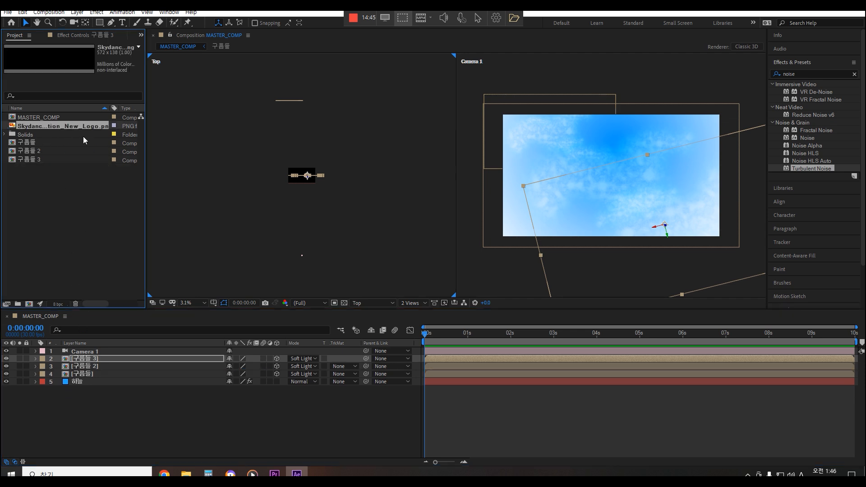
pyautogui.moveTo(39, 125); pyautogui.dragTo(113, 351)
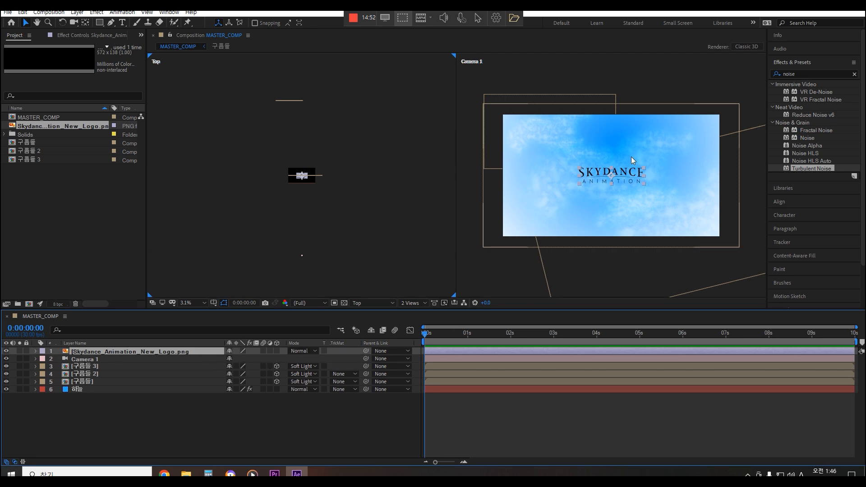
# Inspect the logo against the clouds up close in the Camera 1 view and select the logo layer
pyautogui.click(197, 414)
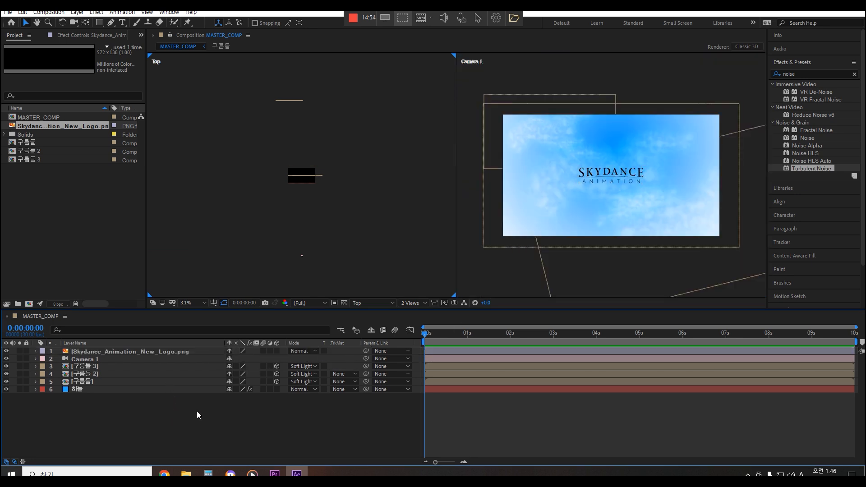
pyautogui.click(186, 352)
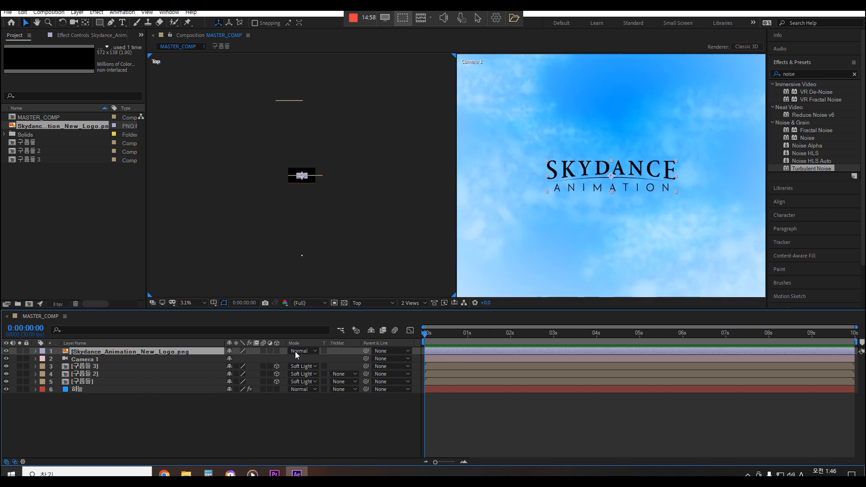
pyautogui.click(101, 358)
pyautogui.click(98, 351)
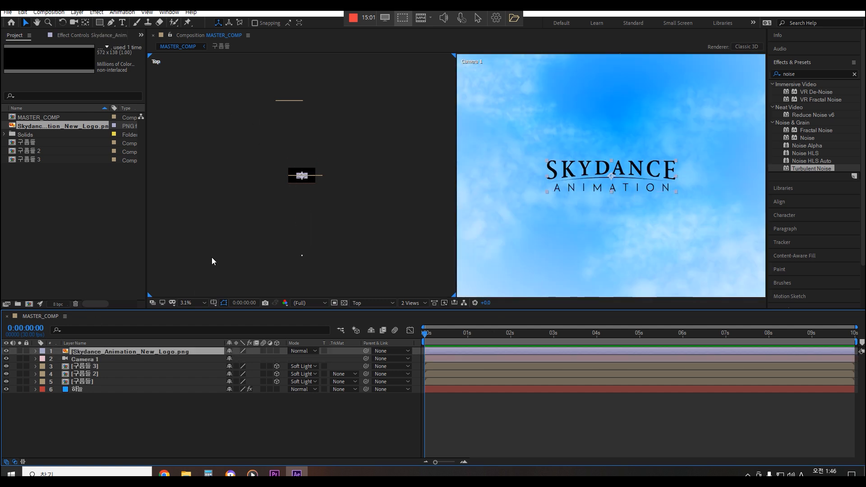
# Draw a rectangular mask around the whole Skydance Animation logo on its layer in the Camera 1 view and deselect it
pyautogui.click(102, 23)
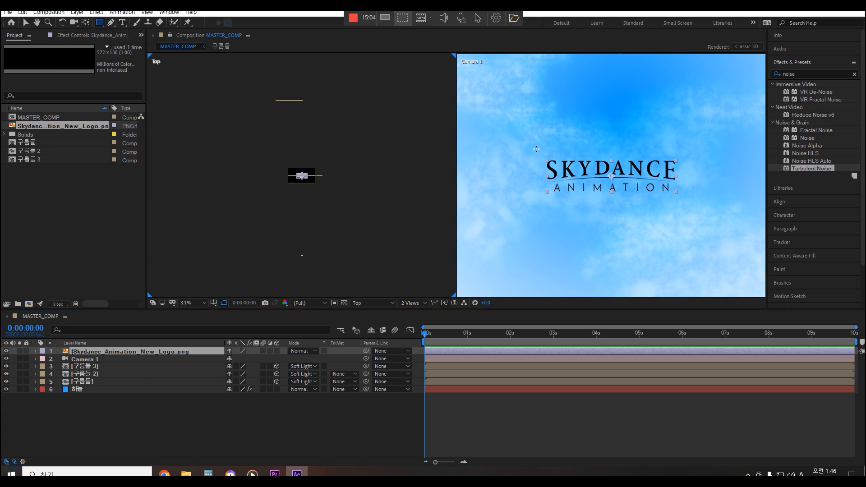
pyautogui.moveTo(527, 148); pyautogui.dragTo(696, 201)
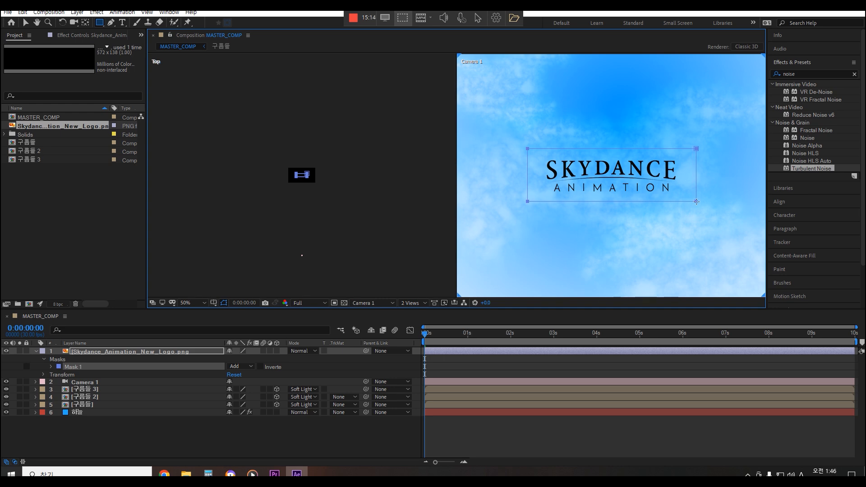
pyautogui.click(307, 440)
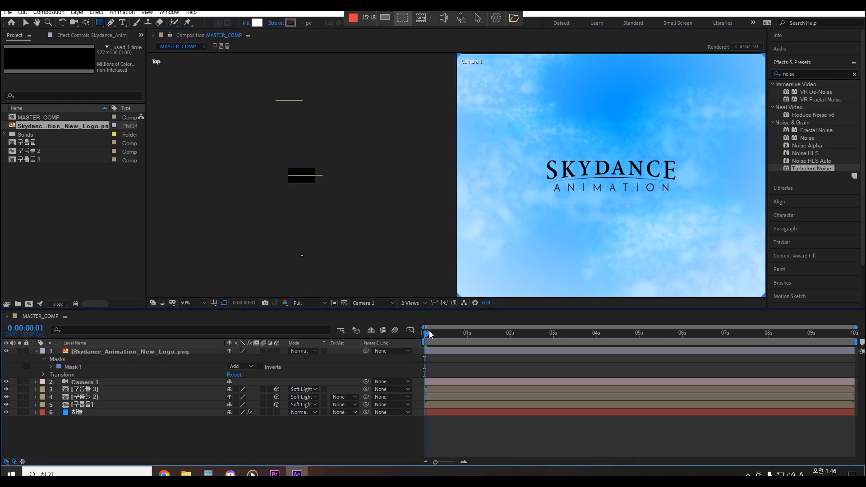
# Go to 0:00:02:00, show the properties of Mask 1 on the logo layer and invert the mask
pyautogui.moveTo(423, 334); pyautogui.dragTo(511, 333)
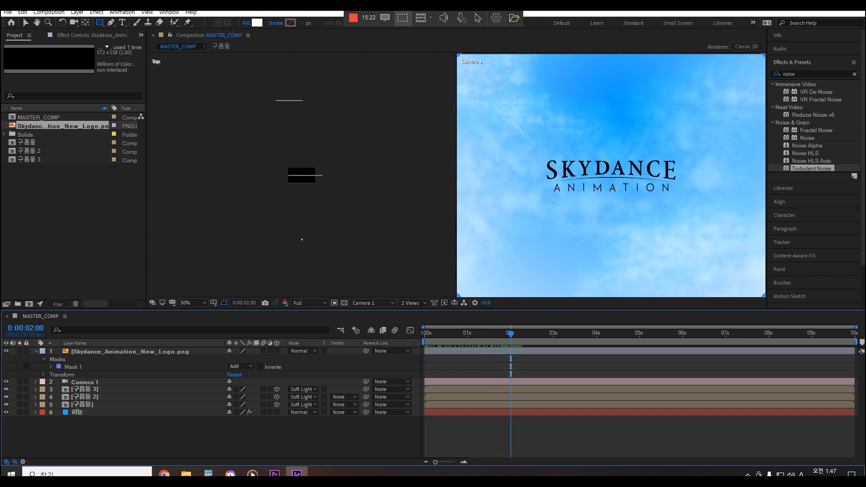
pyautogui.click(116, 351)
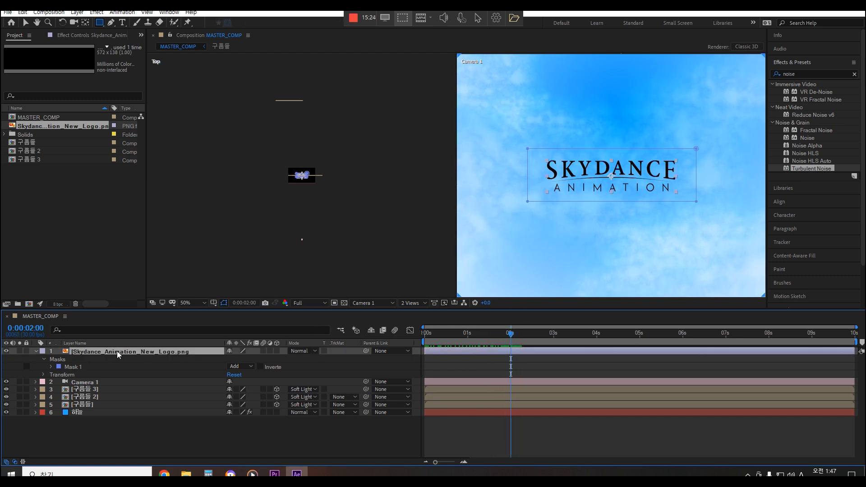
pyautogui.click(63, 366)
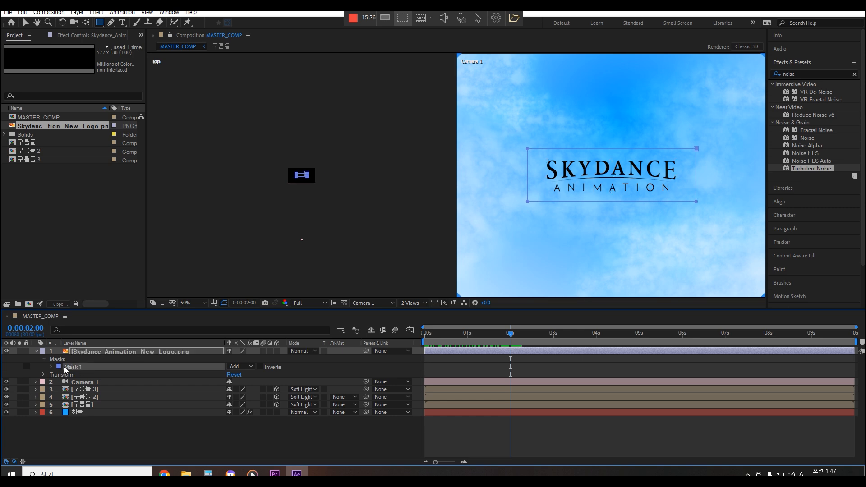
pyautogui.click(51, 366)
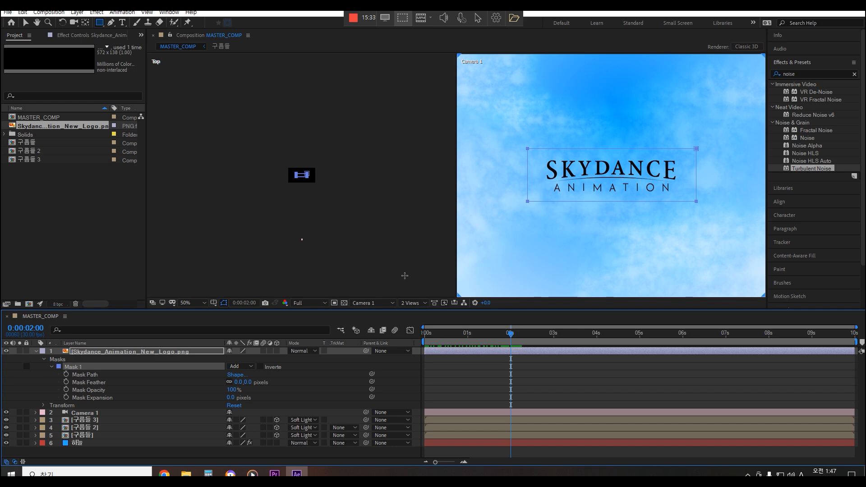
pyautogui.click(261, 367)
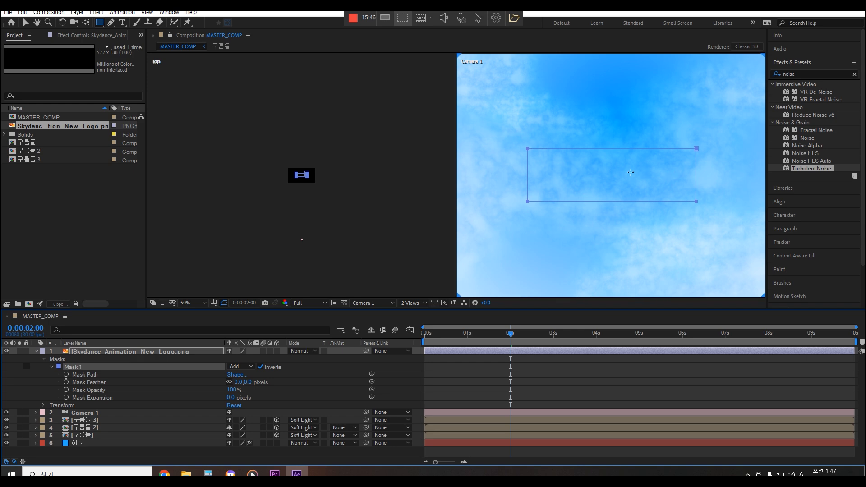
# Shift the Mask 1 path slightly, keeping it over the logo, and set a Mask Path keyframe at 0:00:02:00
pyautogui.click(25, 23)
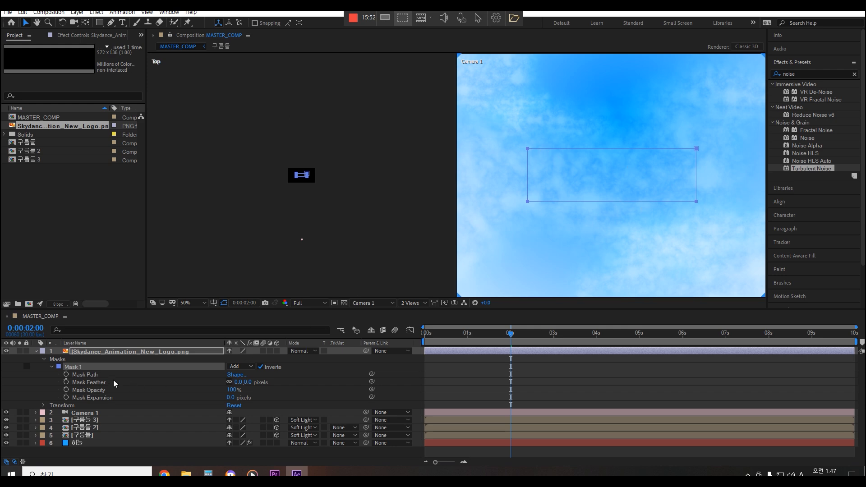
pyautogui.click(102, 374)
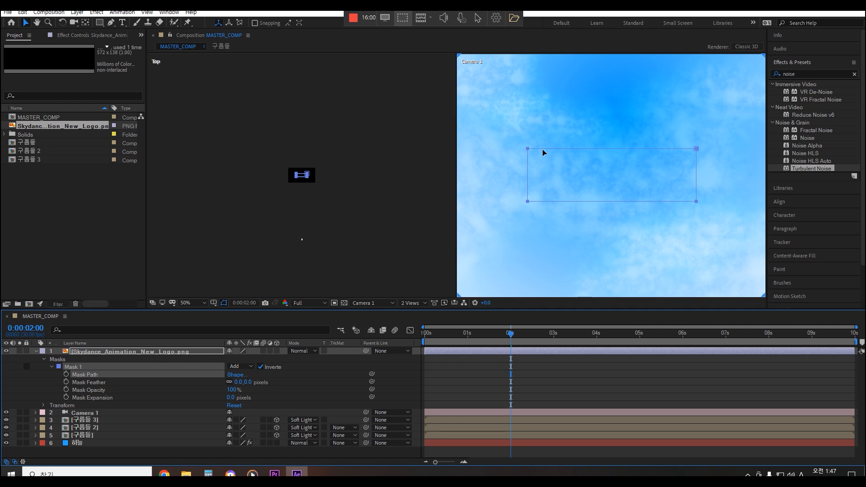
pyautogui.moveTo(542, 150)
pyautogui.mouseDown()
pyautogui.moveTo(735, 155)
pyautogui.moveTo(548, 143)
pyautogui.mouseUp()
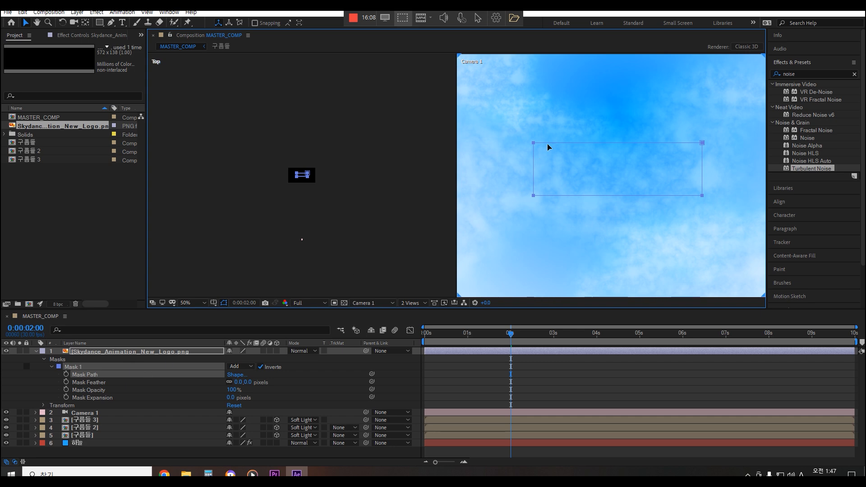
pyautogui.moveTo(553, 145)
pyautogui.mouseDown()
pyautogui.moveTo(634, 145)
pyautogui.moveTo(548, 148)
pyautogui.mouseUp()
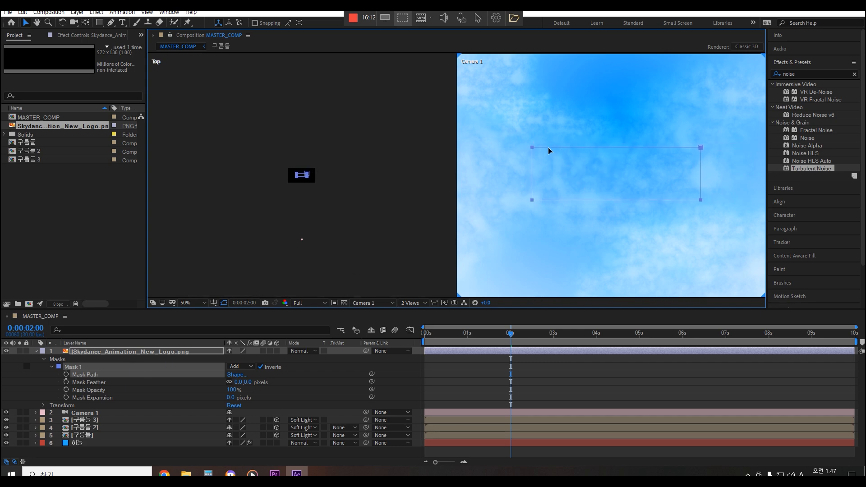
pyautogui.click(67, 375)
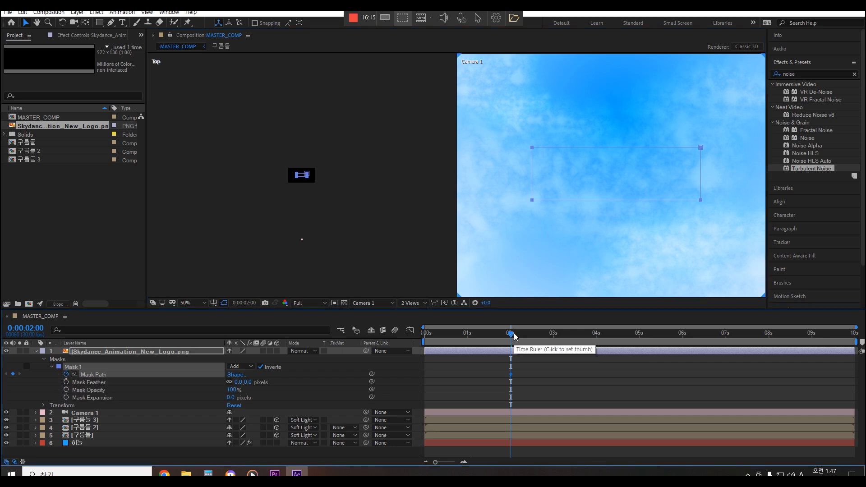
# At 0:00:05:00, slide the mask path horizontally past the end of the logo to reveal it, and review the frames around the keyframes
pyautogui.moveTo(514, 336); pyautogui.dragTo(640, 329)
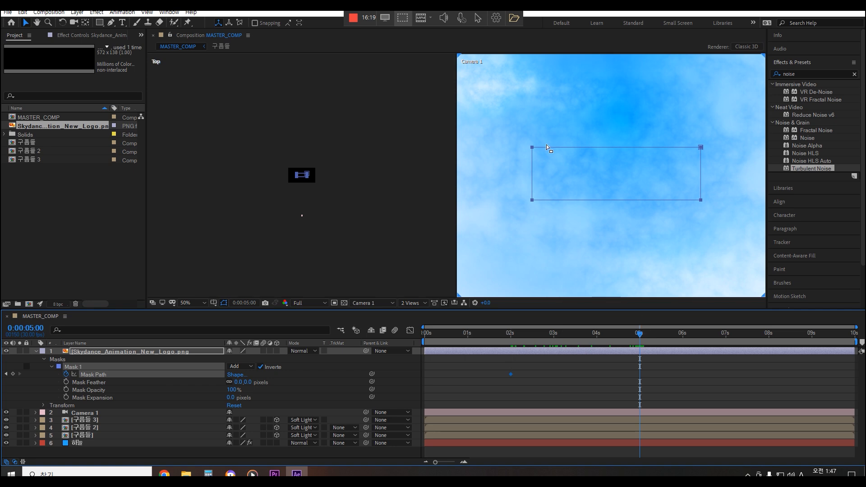
pyautogui.moveTo(550, 147); pyautogui.dragTo(713, 154)
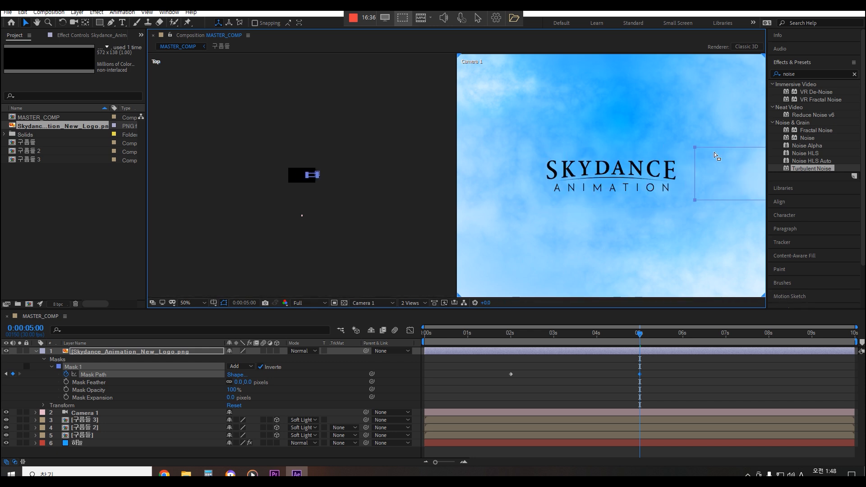
pyautogui.moveTo(636, 340); pyautogui.dragTo(690, 297)
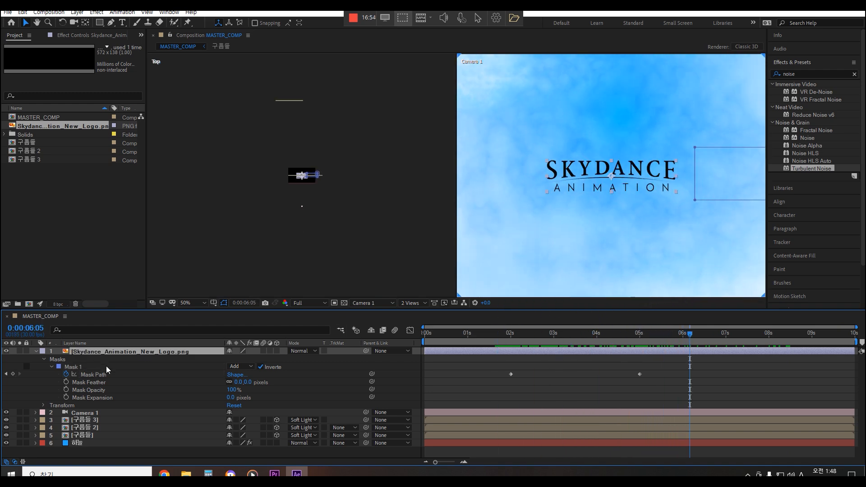
# Collapse the logo layer's properties and add MASTER_COMP to the Adobe Media Encoder queue
pyautogui.click(35, 352)
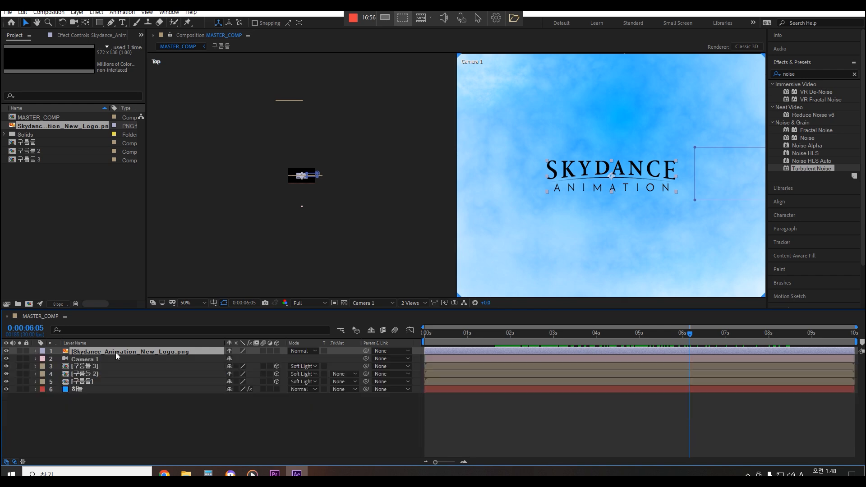
pyautogui.click(43, 116)
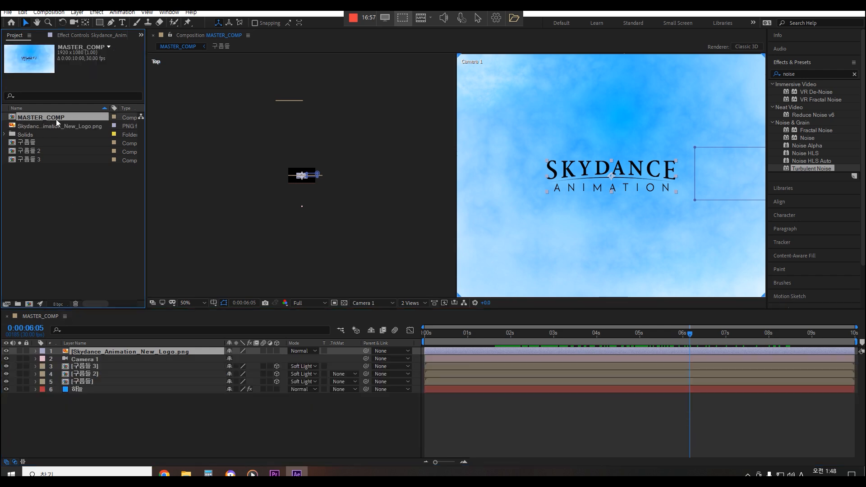
pyautogui.click(9, 13)
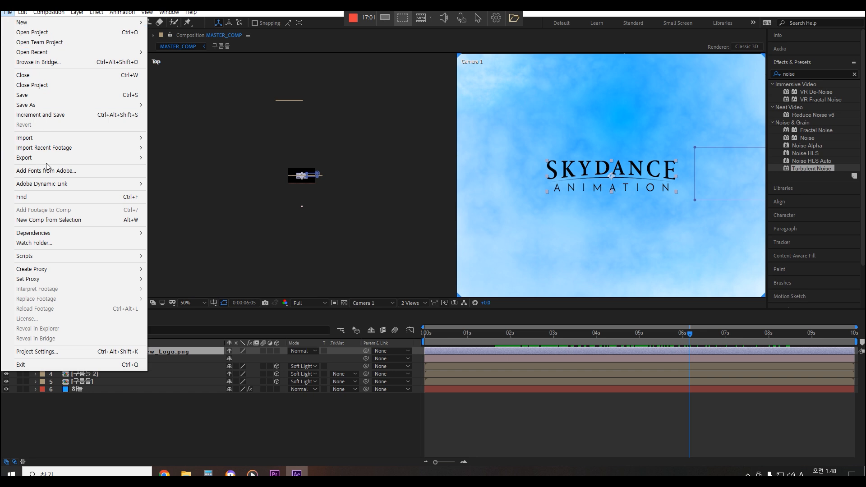
pyautogui.moveTo(48, 161)
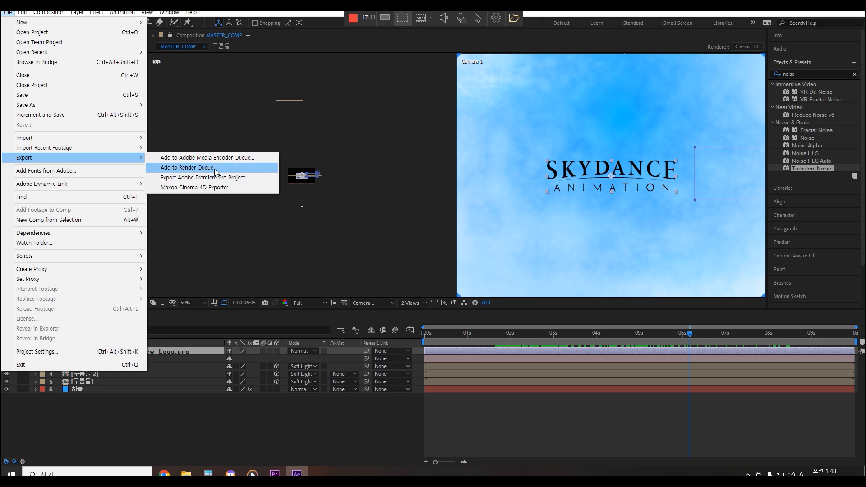
pyautogui.click(211, 158)
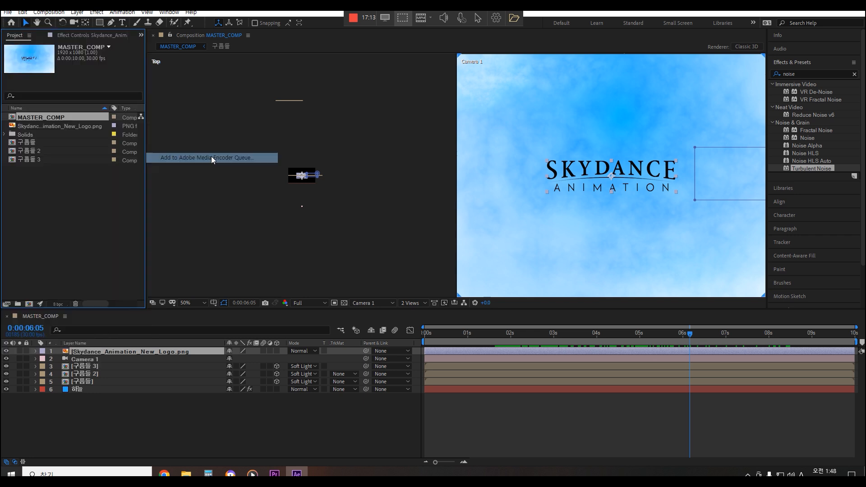